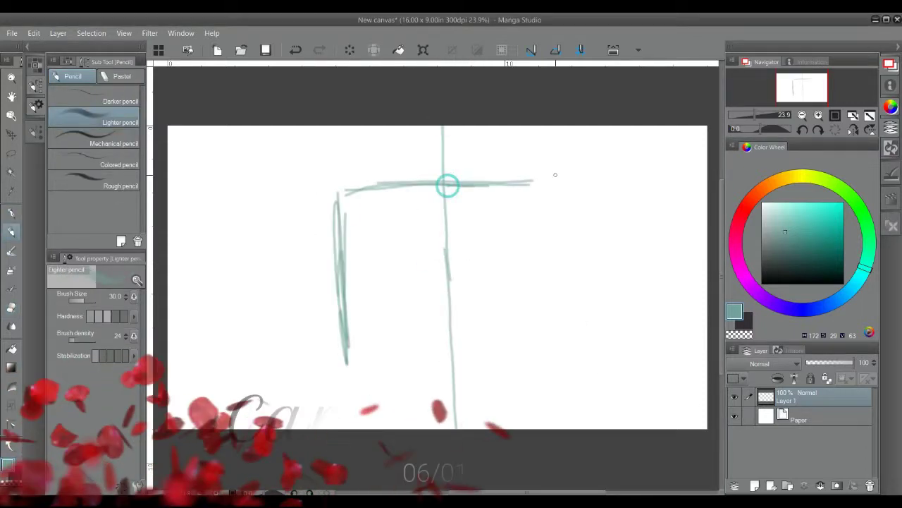
Step: Sketch the right-side wall-frame guide lines, undoing the stray head and shoulder strokes
{"action": "left_click_drag", "start_coordinate": [381, 211], "coordinate": [509, 212]}
{"action": "left_click_drag", "start_coordinate": [508, 218], "coordinate": [518, 363]}
{"action": "left_click_drag", "start_coordinate": [345, 169], "coordinate": [339, 176]}
{"action": "mouse_move", "coordinate": [282, 219]}
{"action": "left_mouse_down"}
{"action": "mouse_move", "coordinate": [281, 268]}
{"action": "mouse_move", "coordinate": [205, 302]}
{"action": "left_mouse_up"}
{"action": "left_click_drag", "start_coordinate": [321, 262], "coordinate": [374, 286]}
{"action": "key", "text": "ctrl+z"}
{"action": "key", "text": "ctrl+z"}
{"action": "key", "text": "ctrl+z"}
{"action": "key", "text": "ctrl+z"}
{"action": "key", "text": "ctrl+z"}
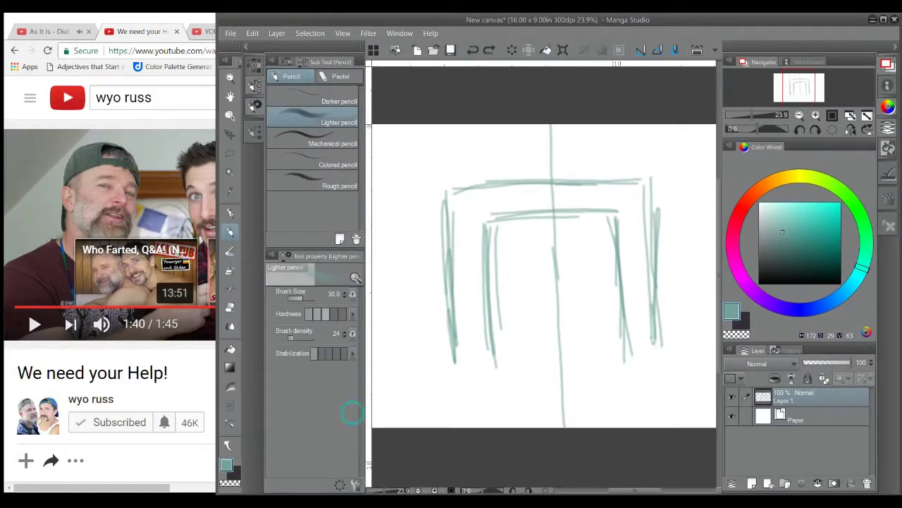
Step: Draw the arched cap brim and fill the face beneath it with peach
{"action": "scroll", "coordinate": [465, 250], "scroll_direction": "left", "scroll_amount": 2}
{"action": "mouse_move", "coordinate": [518, 156]}
{"action": "left_mouse_down"}
{"action": "mouse_move", "coordinate": [430, 264]}
{"action": "mouse_move", "coordinate": [494, 189]}
{"action": "mouse_move", "coordinate": [536, 189]}
{"action": "mouse_move", "coordinate": [564, 206]}
{"action": "left_mouse_up"}
{"action": "scroll", "coordinate": [431, 248], "scroll_direction": "down", "scroll_amount": 2}
{"action": "mouse_move", "coordinate": [566, 251]}
{"action": "left_mouse_down"}
{"action": "mouse_move", "coordinate": [538, 285]}
{"action": "mouse_move", "coordinate": [479, 263]}
{"action": "left_mouse_up"}
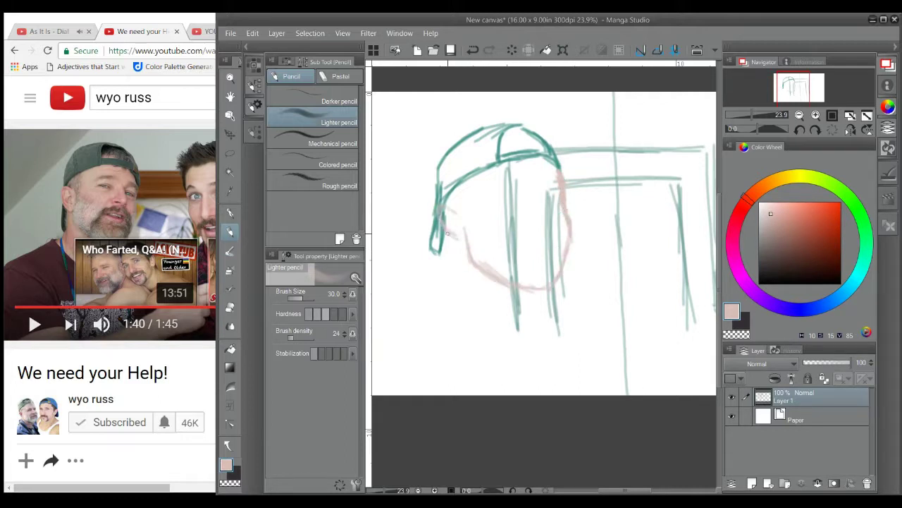
{"action": "mouse_move", "coordinate": [462, 212]}
{"action": "left_mouse_down"}
{"action": "mouse_move", "coordinate": [526, 280]}
{"action": "mouse_move", "coordinate": [556, 217]}
{"action": "mouse_move", "coordinate": [528, 165]}
{"action": "mouse_move", "coordinate": [509, 251]}
{"action": "mouse_move", "coordinate": [550, 174]}
{"action": "mouse_move", "coordinate": [477, 233]}
{"action": "left_mouse_up"}
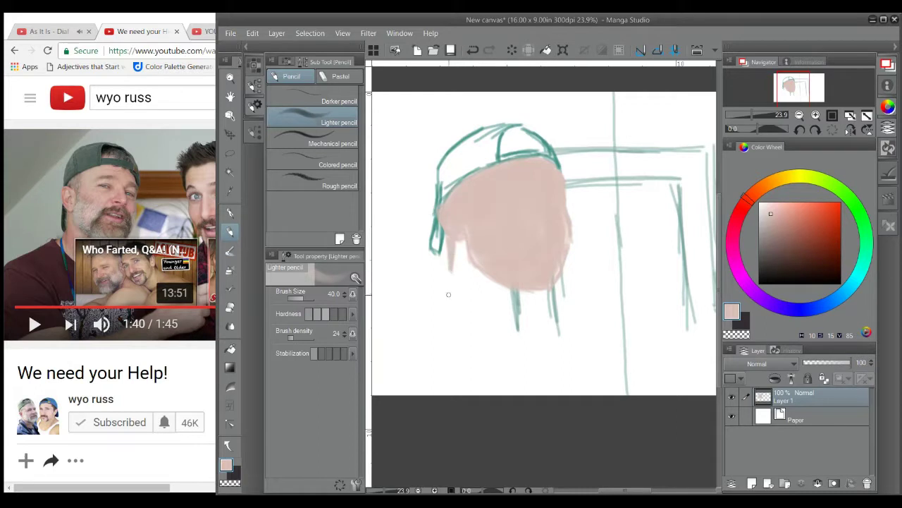
Step: Lasso the first man's head and scale it down to 90%
{"action": "key", "text": "m"}
{"action": "mouse_move", "coordinate": [481, 332]}
{"action": "left_mouse_down"}
{"action": "mouse_move", "coordinate": [560, 282]}
{"action": "mouse_move", "coordinate": [407, 289]}
{"action": "left_mouse_up"}
{"action": "key", "text": "ctrl+t"}
{"action": "left_click_drag", "start_coordinate": [397, 224], "coordinate": [411, 217]}
{"action": "key", "text": "Return"}
Step: Draw the dark shoulder and shirt neckline lines around the first man's head
{"action": "key", "text": "p"}
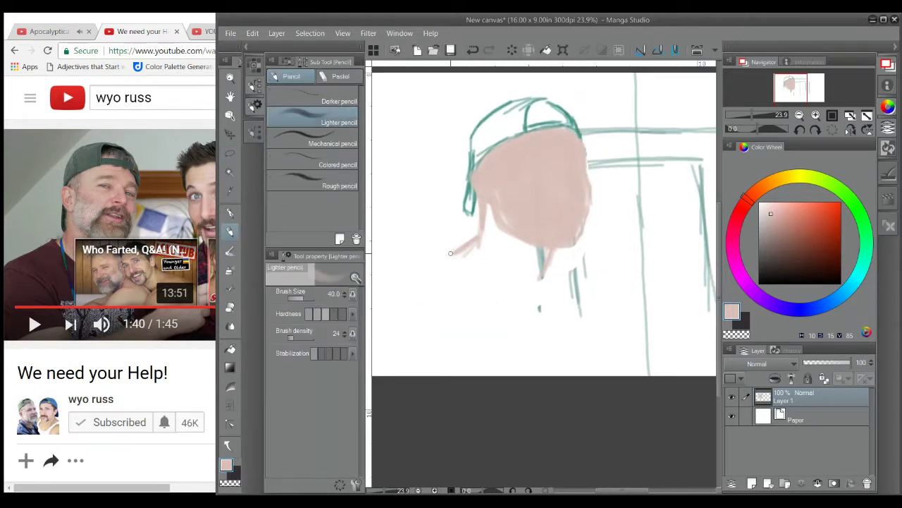
{"action": "mouse_move", "coordinate": [512, 291]}
{"action": "left_mouse_down"}
{"action": "mouse_move", "coordinate": [451, 252]}
{"action": "mouse_move", "coordinate": [560, 264]}
{"action": "left_mouse_up"}
{"action": "left_click_drag", "start_coordinate": [458, 247], "coordinate": [423, 268]}
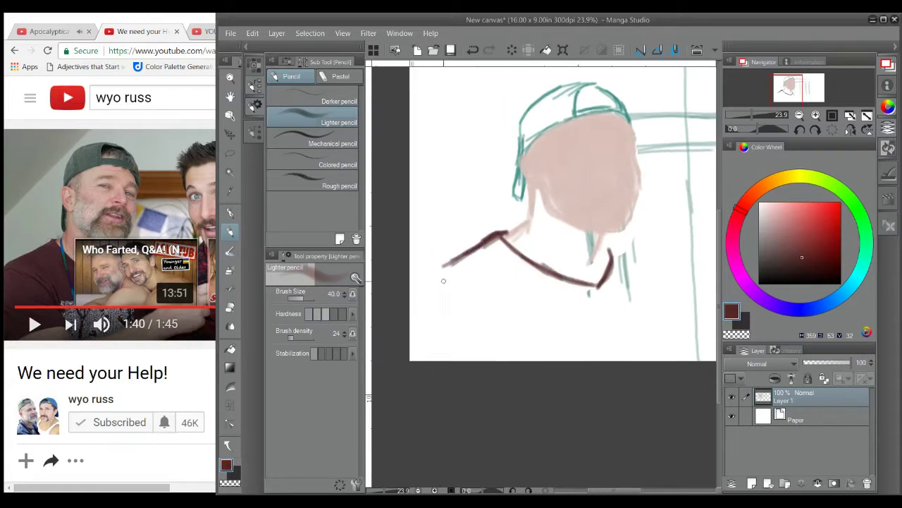
{"action": "mouse_move", "coordinate": [531, 224]}
{"action": "left_mouse_down"}
{"action": "mouse_move", "coordinate": [423, 254]}
{"action": "mouse_move", "coordinate": [419, 247]}
{"action": "mouse_move", "coordinate": [500, 250]}
{"action": "left_mouse_up"}
{"action": "left_click_drag", "start_coordinate": [423, 275], "coordinate": [522, 326]}
{"action": "left_click_drag", "start_coordinate": [459, 233], "coordinate": [487, 289]}
Step: Paint the cap teal and add reddish-brown hair under its edge
{"action": "left_click", "coordinate": [451, 152], "text": "alt"}
{"action": "mouse_move", "coordinate": [437, 246]}
{"action": "left_mouse_down"}
{"action": "mouse_move", "coordinate": [444, 171]}
{"action": "mouse_move", "coordinate": [494, 141]}
{"action": "mouse_move", "coordinate": [536, 151]}
{"action": "mouse_move", "coordinate": [498, 143]}
{"action": "left_mouse_up"}
{"action": "left_click", "coordinate": [526, 289], "text": "alt"}
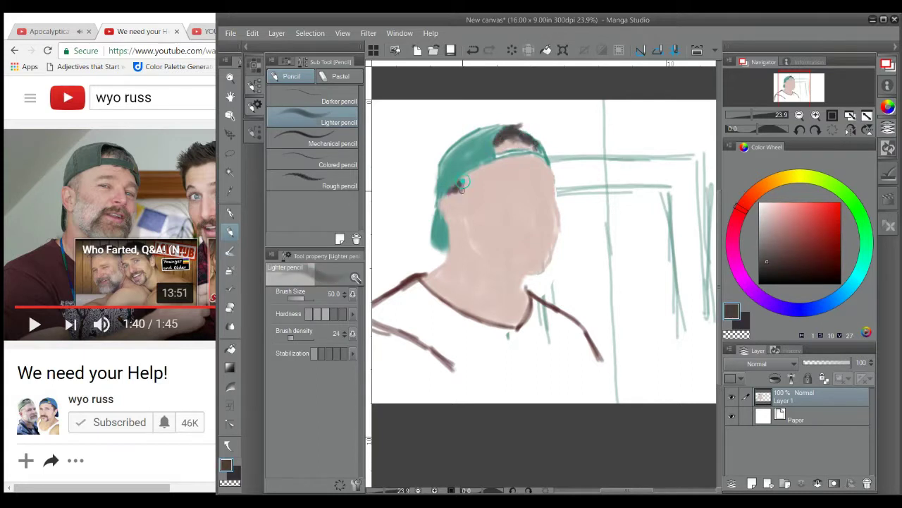
{"action": "left_click_drag", "start_coordinate": [462, 191], "coordinate": [471, 171]}
{"action": "key", "text": "ctrl+z"}
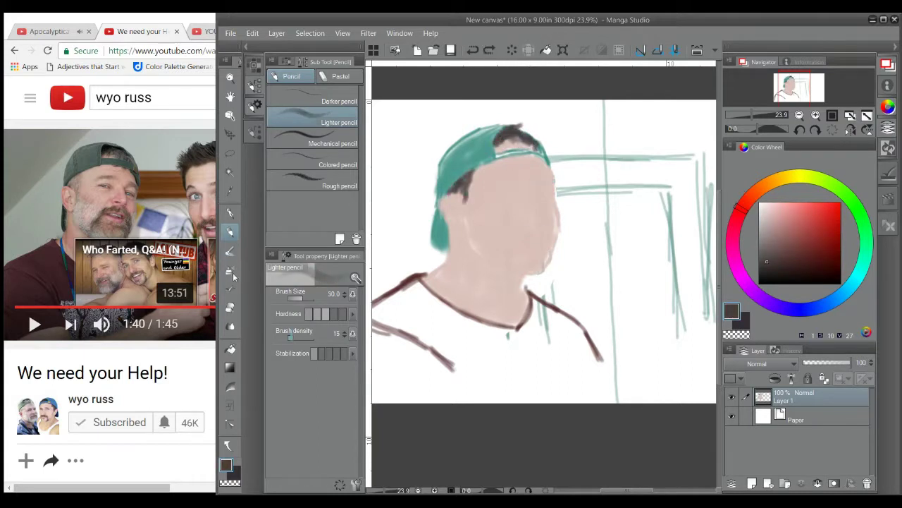
Step: Draw the nose and jawline, then hatch stubble on the chin, cheek and sideburn
{"action": "left_click_drag", "start_coordinate": [534, 169], "coordinate": [543, 217]}
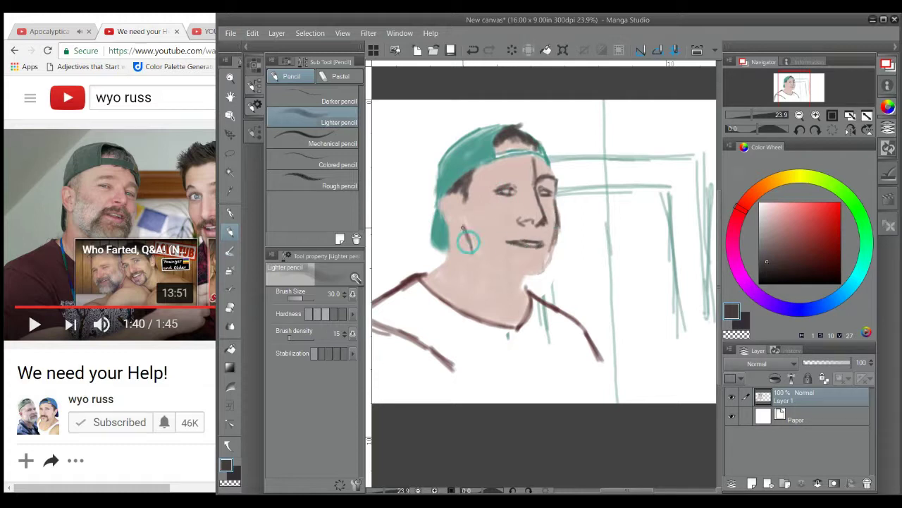
{"action": "left_click_drag", "start_coordinate": [457, 222], "coordinate": [512, 273]}
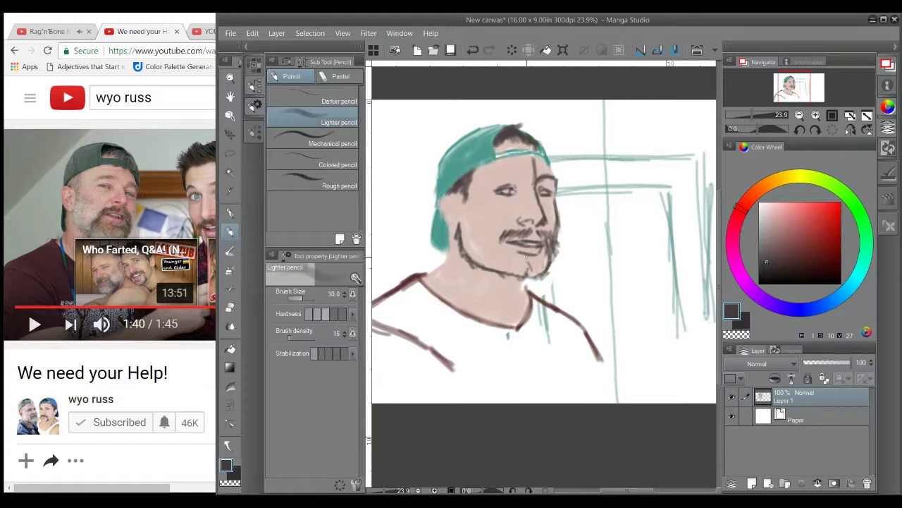
{"action": "left_click_drag", "start_coordinate": [502, 255], "coordinate": [542, 271]}
{"action": "left_click_drag", "start_coordinate": [486, 217], "coordinate": [461, 238]}
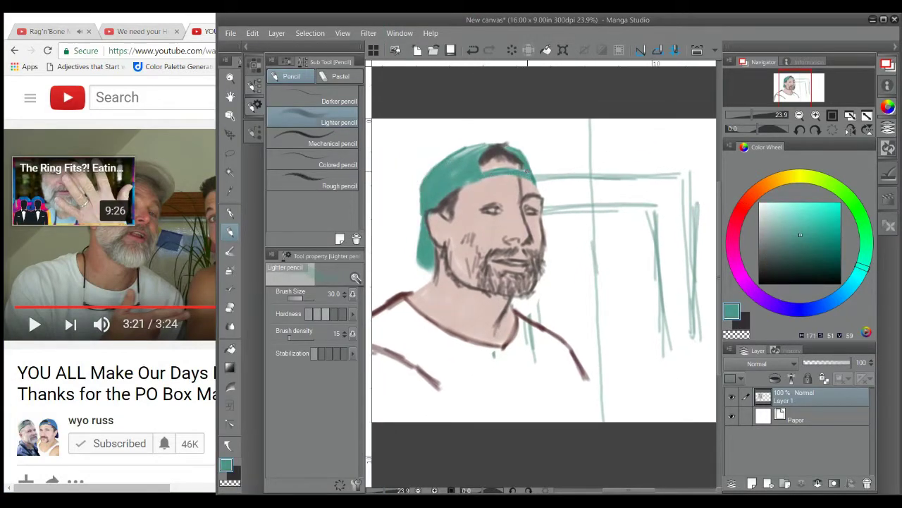
Step: Shade the first man's shirt, including its lower part, in dark red
{"action": "key", "text": "e"}
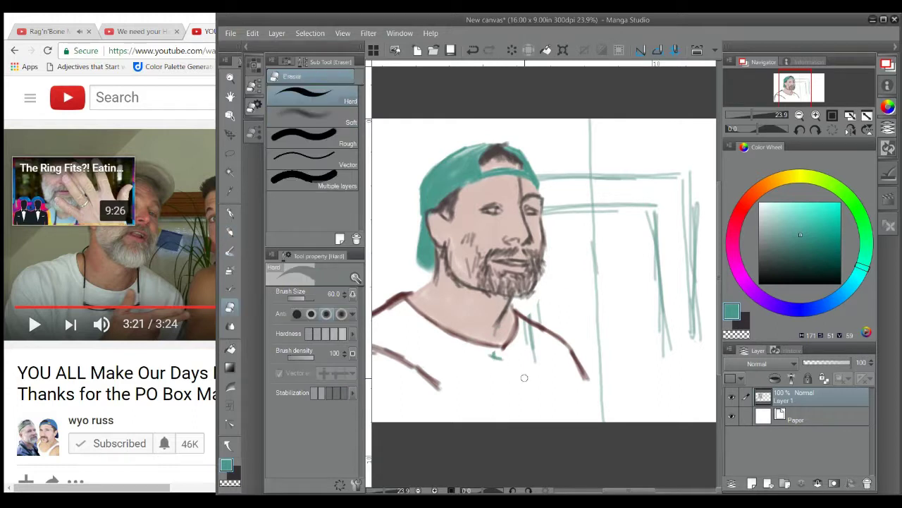
{"action": "left_click", "coordinate": [533, 321], "text": "alt"}
{"action": "key", "text": "p"}
{"action": "mouse_move", "coordinate": [578, 303]}
{"action": "left_mouse_down"}
{"action": "mouse_move", "coordinate": [423, 331]}
{"action": "mouse_move", "coordinate": [451, 353]}
{"action": "mouse_move", "coordinate": [494, 296]}
{"action": "mouse_move", "coordinate": [599, 282]}
{"action": "mouse_move", "coordinate": [438, 317]}
{"action": "mouse_move", "coordinate": [655, 342]}
{"action": "mouse_move", "coordinate": [592, 331]}
{"action": "mouse_move", "coordinate": [610, 385]}
{"action": "left_mouse_up"}
{"action": "left_click_drag", "start_coordinate": [586, 163], "coordinate": [469, 207]}
Step: Sample the dark beard colour and add hatching on the left jaw and chin
{"action": "left_click", "coordinate": [468, 206], "text": "alt"}
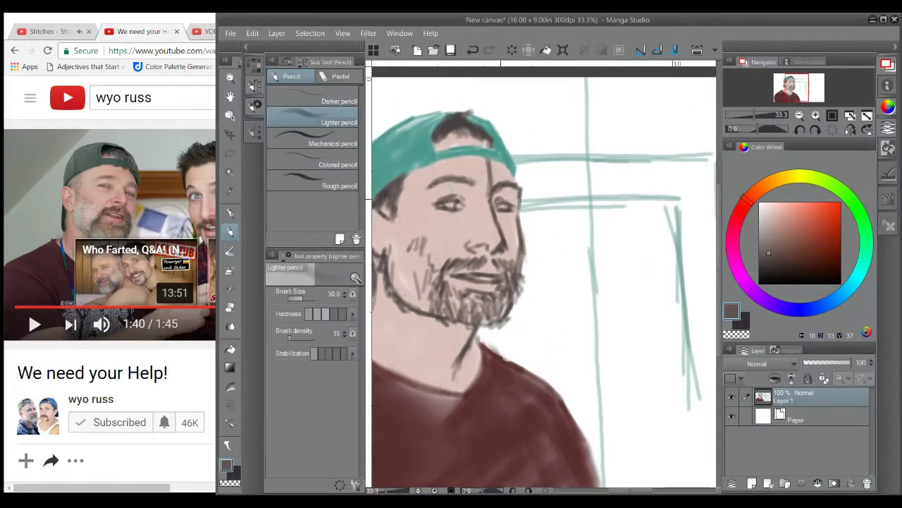
{"action": "left_click", "coordinate": [493, 188], "text": "alt"}
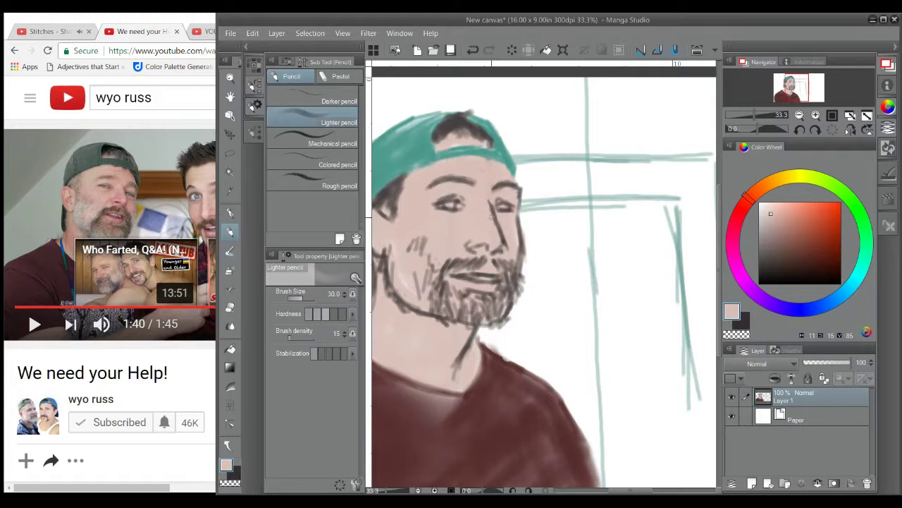
{"action": "left_click_drag", "start_coordinate": [423, 211], "coordinate": [469, 222]}
{"action": "left_click", "coordinate": [438, 234], "text": "alt"}
{"action": "left_click_drag", "start_coordinate": [476, 282], "coordinate": [465, 328]}
{"action": "left_click_drag", "start_coordinate": [459, 255], "coordinate": [455, 304]}
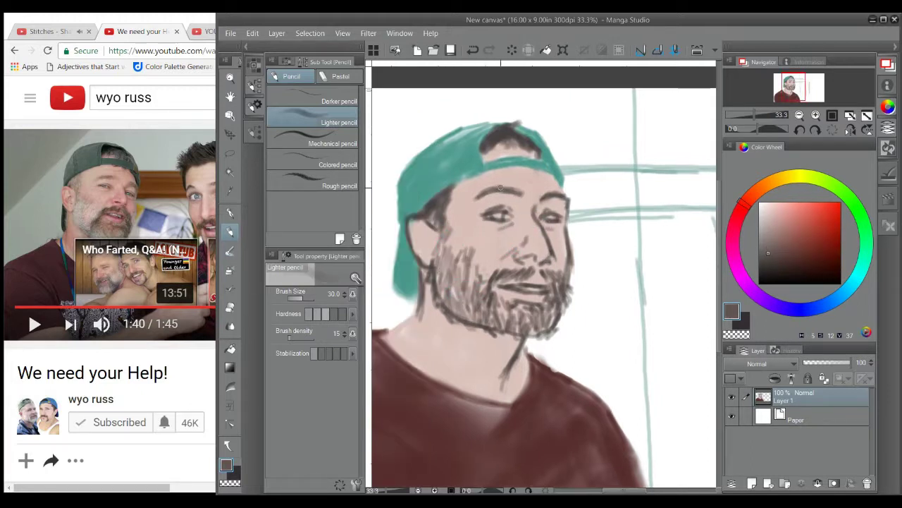
{"action": "left_click_drag", "start_coordinate": [523, 144], "coordinate": [320, 96]}
Step: On a new Layer 2, outline the second man's face, jaw, chin and smiling mouth
{"action": "key", "text": "ctrl+shift+n"}
{"action": "left_click", "coordinate": [184, 36]}
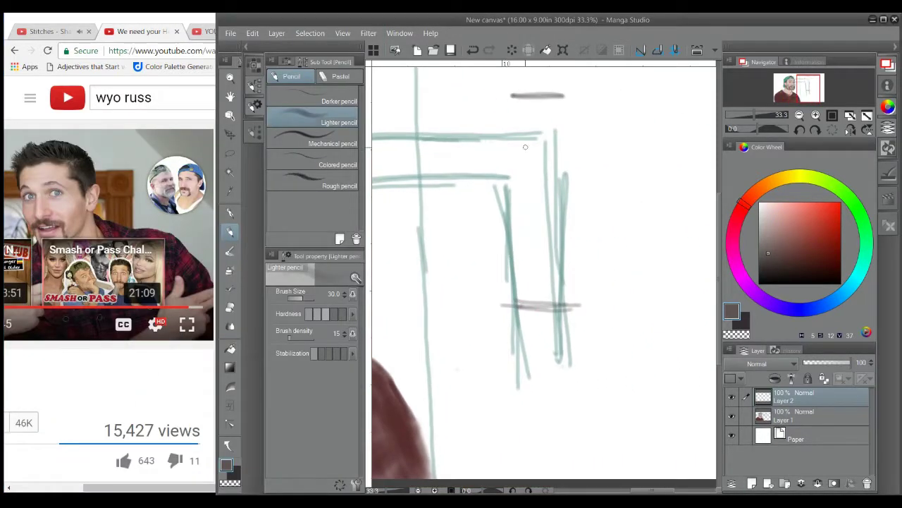
{"action": "mouse_move", "coordinate": [497, 104]}
{"action": "left_mouse_down"}
{"action": "mouse_move", "coordinate": [494, 201]}
{"action": "mouse_move", "coordinate": [528, 306]}
{"action": "left_mouse_up"}
{"action": "left_click_drag", "start_coordinate": [524, 176], "coordinate": [537, 255]}
{"action": "mouse_move", "coordinate": [547, 254]}
{"action": "left_mouse_down"}
{"action": "mouse_move", "coordinate": [565, 240]}
{"action": "mouse_move", "coordinate": [528, 250]}
{"action": "mouse_move", "coordinate": [582, 267]}
{"action": "left_mouse_up"}
{"action": "mouse_move", "coordinate": [526, 298]}
{"action": "left_mouse_down"}
{"action": "mouse_move", "coordinate": [574, 321]}
{"action": "mouse_move", "coordinate": [600, 303]}
{"action": "left_mouse_up"}
{"action": "left_click_drag", "start_coordinate": [530, 305], "coordinate": [496, 258]}
{"action": "mouse_move", "coordinate": [549, 281]}
{"action": "left_mouse_down"}
{"action": "mouse_move", "coordinate": [579, 277]}
{"action": "mouse_move", "coordinate": [531, 275]}
{"action": "mouse_move", "coordinate": [539, 293]}
{"action": "mouse_move", "coordinate": [550, 264]}
{"action": "mouse_move", "coordinate": [594, 260]}
{"action": "left_mouse_up"}
Step: Draw the second man's eyes with a pupil and the right eyebrow
{"action": "left_click_drag", "start_coordinate": [498, 189], "coordinate": [529, 190]}
{"action": "mouse_move", "coordinate": [561, 182]}
{"action": "left_mouse_down"}
{"action": "mouse_move", "coordinate": [592, 180]}
{"action": "mouse_move", "coordinate": [572, 178]}
{"action": "left_mouse_up"}
{"action": "scroll", "coordinate": [572, 178], "scroll_direction": "up", "scroll_amount": 1}
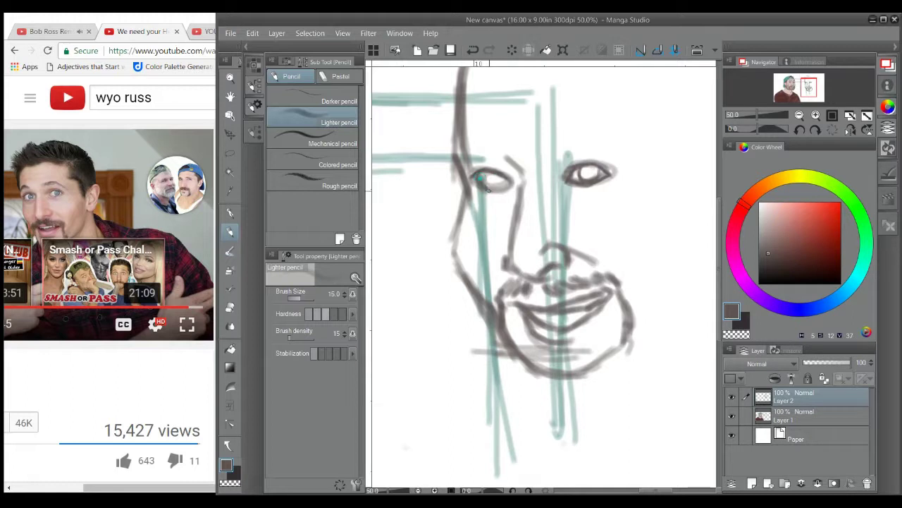
{"action": "left_click_drag", "start_coordinate": [489, 176], "coordinate": [500, 181]}
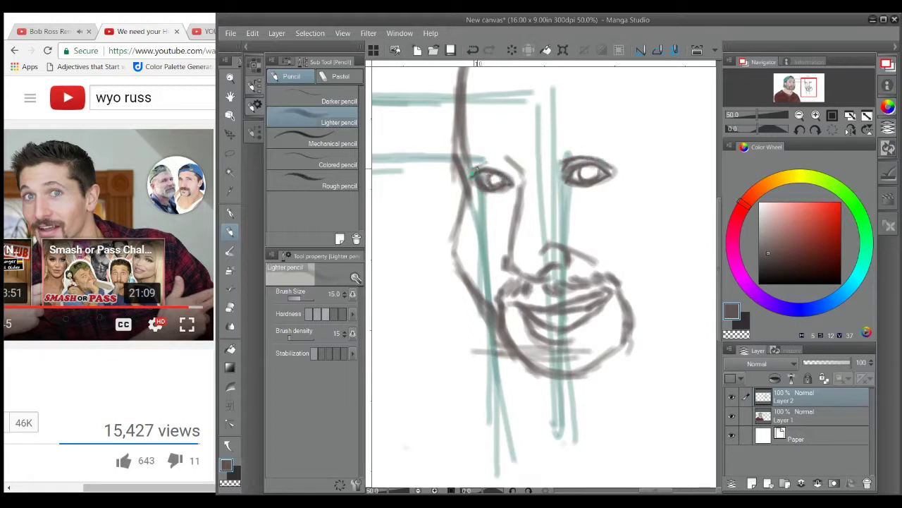
{"action": "left_click_drag", "start_coordinate": [478, 140], "coordinate": [492, 172]}
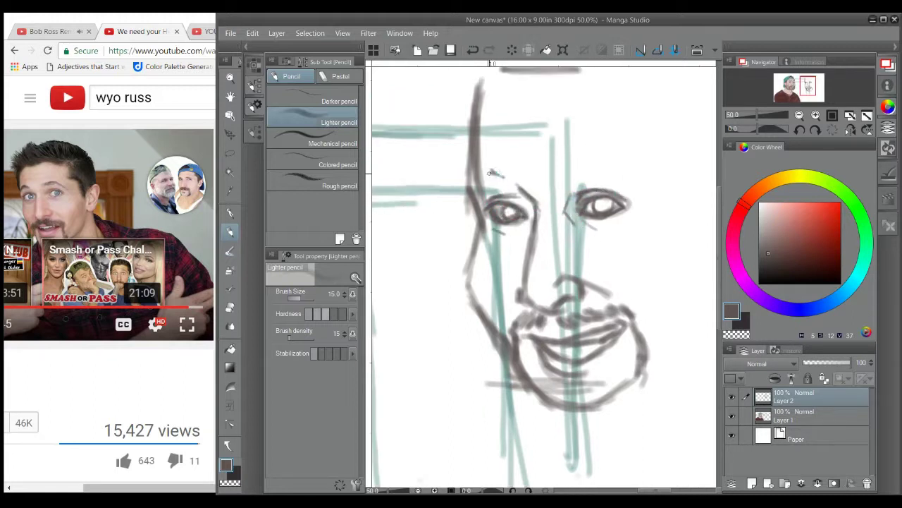
{"action": "mouse_move", "coordinate": [568, 168]}
{"action": "left_mouse_down"}
{"action": "mouse_move", "coordinate": [597, 158]}
{"action": "mouse_move", "coordinate": [644, 162]}
{"action": "left_mouse_up"}
{"action": "scroll", "coordinate": [644, 162], "scroll_direction": "down", "scroll_amount": 1}
{"action": "left_click_drag", "start_coordinate": [434, 197], "coordinate": [443, 293]}
Step: Erase the teal guide lines around the face on Layer 1 with a smaller eraser
{"action": "key", "text": "e"}
{"action": "key", "text": "bracketleft"}
{"action": "key", "text": "bracketleft"}
{"action": "key", "text": "bracketleft"}
{"action": "key", "text": "bracketleft"}
{"action": "key", "text": "bracketleft"}
{"action": "key", "text": "bracketleft"}
{"action": "key", "text": "bracketleft"}
{"action": "key", "text": "bracketleft"}
{"action": "key", "text": "bracketleft"}
{"action": "key", "text": "alt+bracketleft"}
{"action": "mouse_move", "coordinate": [502, 321]}
{"action": "left_mouse_down"}
{"action": "mouse_move", "coordinate": [499, 204]}
{"action": "mouse_move", "coordinate": [445, 138]}
{"action": "left_mouse_up"}
{"action": "key", "text": "alt+bracketright"}
{"action": "key", "text": "p"}
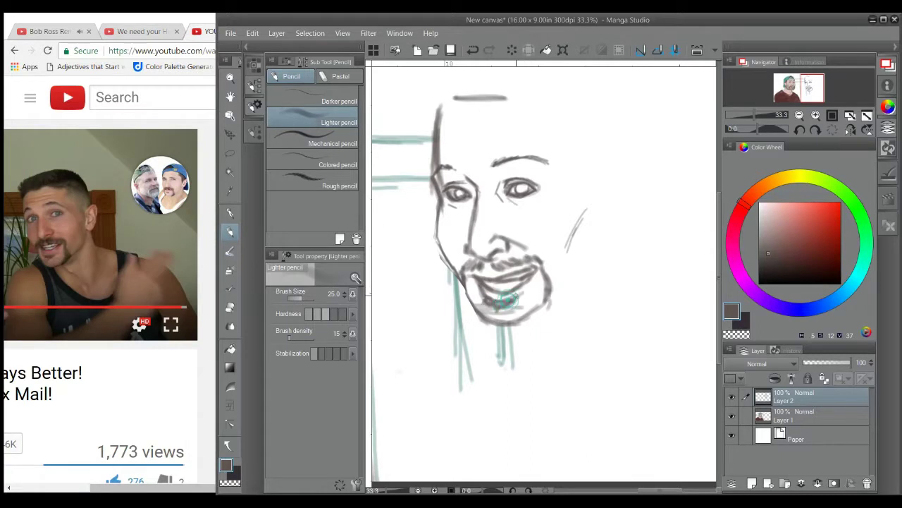
Step: Extend the right jawline, add forehead lines and draw the head outline down to the ear
{"action": "left_click_drag", "start_coordinate": [545, 304], "coordinate": [587, 259]}
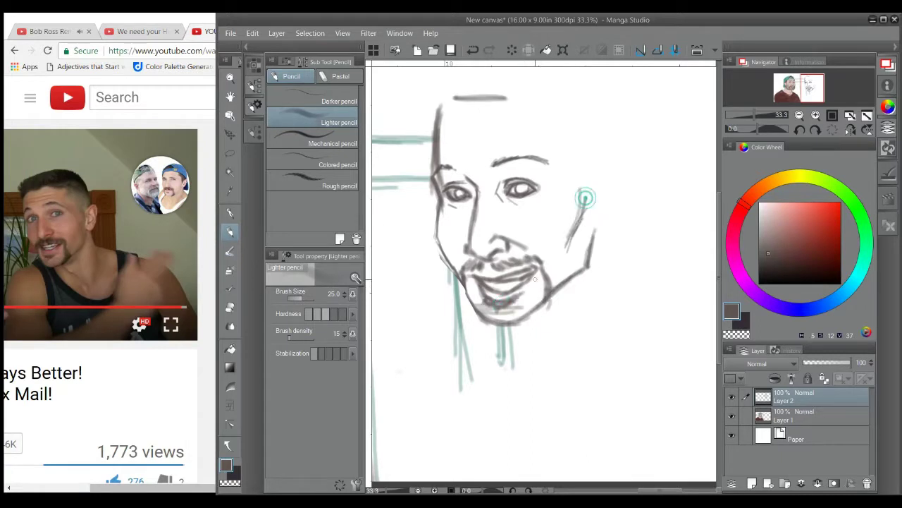
{"action": "left_click_drag", "start_coordinate": [454, 127], "coordinate": [494, 123]}
{"action": "left_click_drag", "start_coordinate": [450, 146], "coordinate": [506, 139]}
{"action": "left_click_drag", "start_coordinate": [502, 124], "coordinate": [514, 150]}
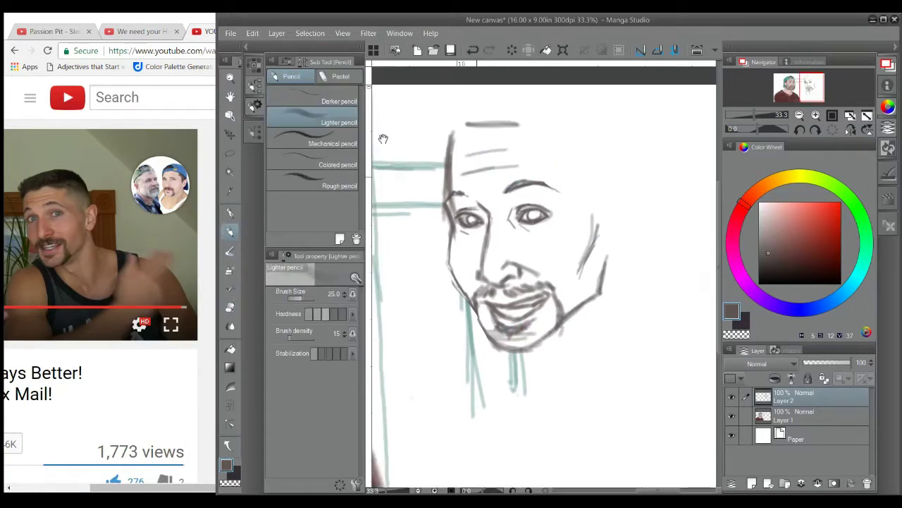
{"action": "mouse_move", "coordinate": [520, 119]}
{"action": "left_mouse_down"}
{"action": "mouse_move", "coordinate": [586, 169]}
{"action": "mouse_move", "coordinate": [604, 204]}
{"action": "mouse_move", "coordinate": [629, 183]}
{"action": "mouse_move", "coordinate": [608, 238]}
{"action": "left_mouse_up"}
{"action": "mouse_move", "coordinate": [440, 166]}
{"action": "left_mouse_down"}
{"action": "mouse_move", "coordinate": [429, 148]}
{"action": "mouse_move", "coordinate": [604, 151]}
{"action": "mouse_move", "coordinate": [454, 145]}
{"action": "left_mouse_up"}
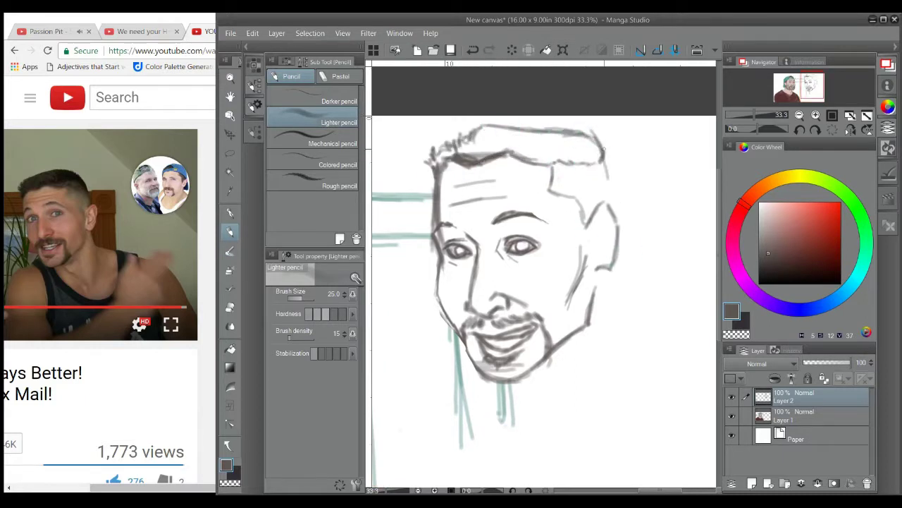
Step: Add the right jaw, ear and chin line, then sketch the neck and shoulders at pencil size 25
{"action": "left_click_drag", "start_coordinate": [600, 150], "coordinate": [586, 94]}
{"action": "left_click_drag", "start_coordinate": [595, 210], "coordinate": [615, 277]}
{"action": "left_click_drag", "start_coordinate": [584, 194], "coordinate": [584, 154]}
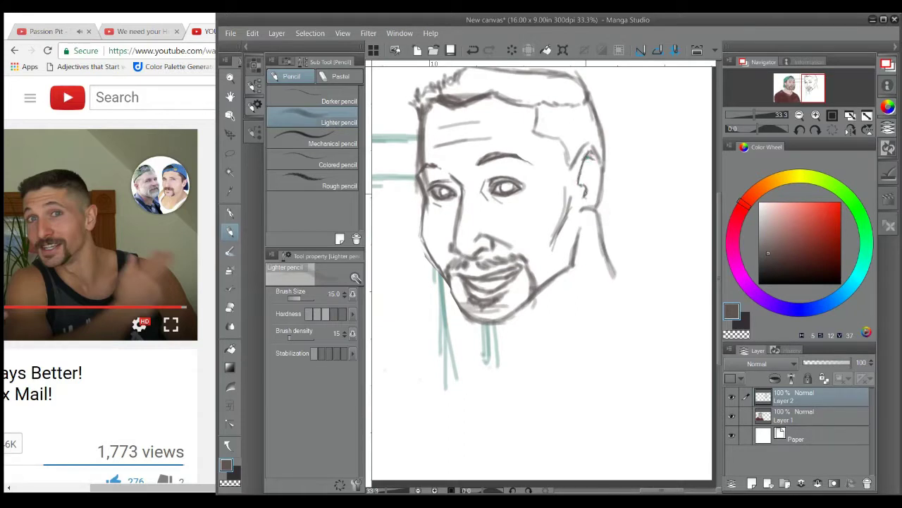
{"action": "key", "text": "]"}
{"action": "left_click_drag", "start_coordinate": [576, 199], "coordinate": [615, 281]}
{"action": "mouse_move", "coordinate": [470, 314]}
{"action": "left_mouse_down"}
{"action": "mouse_move", "coordinate": [614, 297]}
{"action": "mouse_move", "coordinate": [574, 347]}
{"action": "mouse_move", "coordinate": [664, 303]}
{"action": "left_mouse_up"}
{"action": "left_click_drag", "start_coordinate": [462, 283], "coordinate": [409, 337]}
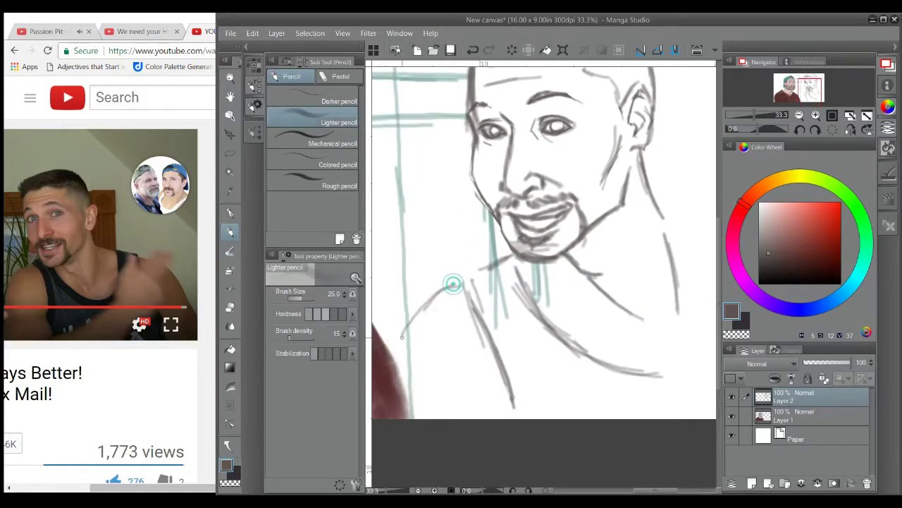
{"action": "scroll", "coordinate": [423, 303], "scroll_direction": "down", "scroll_amount": 1}
{"action": "key", "text": "ctrl+a"}
Step: Lasso the second man's sketch, scale it to 88% and shift it left toward the first man
{"action": "key", "text": "m"}
{"action": "mouse_move", "coordinate": [438, 269]}
{"action": "left_mouse_down"}
{"action": "mouse_move", "coordinate": [598, 77]}
{"action": "mouse_move", "coordinate": [441, 279]}
{"action": "left_mouse_up"}
{"action": "key", "text": "ctrl+t"}
{"action": "double_click", "coordinate": [549, 19]}
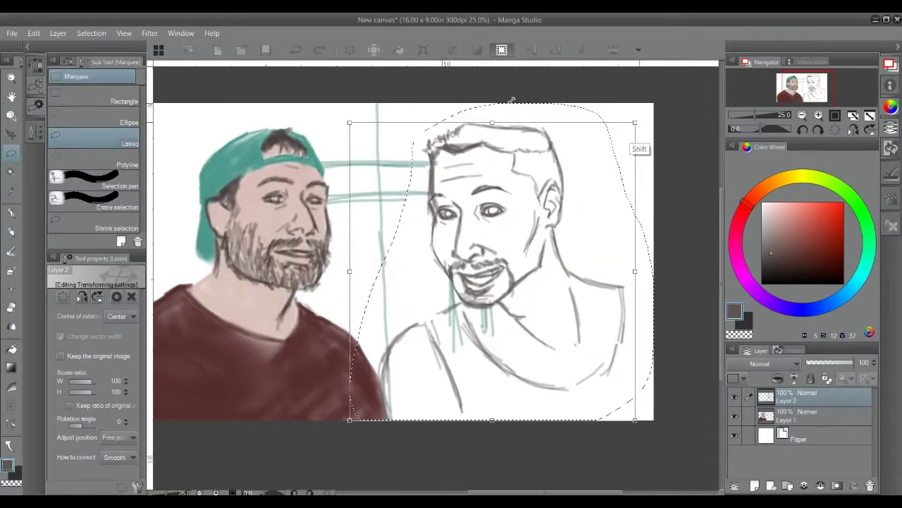
{"action": "mouse_move", "coordinate": [511, 100]}
{"action": "left_mouse_down"}
{"action": "mouse_move", "coordinate": [437, 120]}
{"action": "mouse_move", "coordinate": [507, 184]}
{"action": "mouse_move", "coordinate": [423, 176]}
{"action": "mouse_move", "coordinate": [387, 189]}
{"action": "mouse_move", "coordinate": [458, 180]}
{"action": "left_mouse_up"}
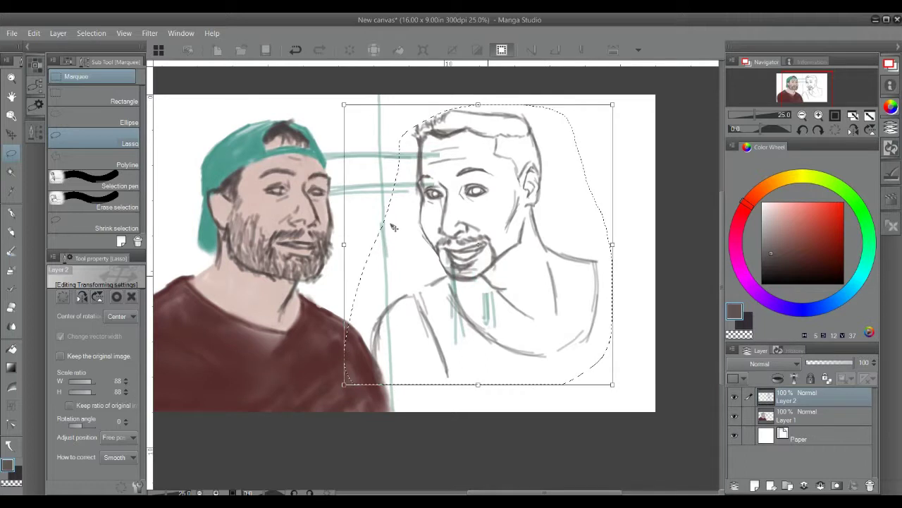
{"action": "key", "text": "Return"}
{"action": "key", "text": "ctrl+d"}
{"action": "key", "text": "p"}
{"action": "mouse_move", "coordinate": [550, 19]}
{"action": "left_mouse_down"}
{"action": "mouse_move", "coordinate": [550, 85]}
{"action": "mouse_move", "coordinate": [550, 19]}
{"action": "left_mouse_up"}
Step: On Layer 1, paint peach skin over the second man's face, forehead, neck and shoulder at brush size 170
{"action": "left_click", "coordinate": [306, 297]}
{"action": "left_click", "coordinate": [810, 415]}
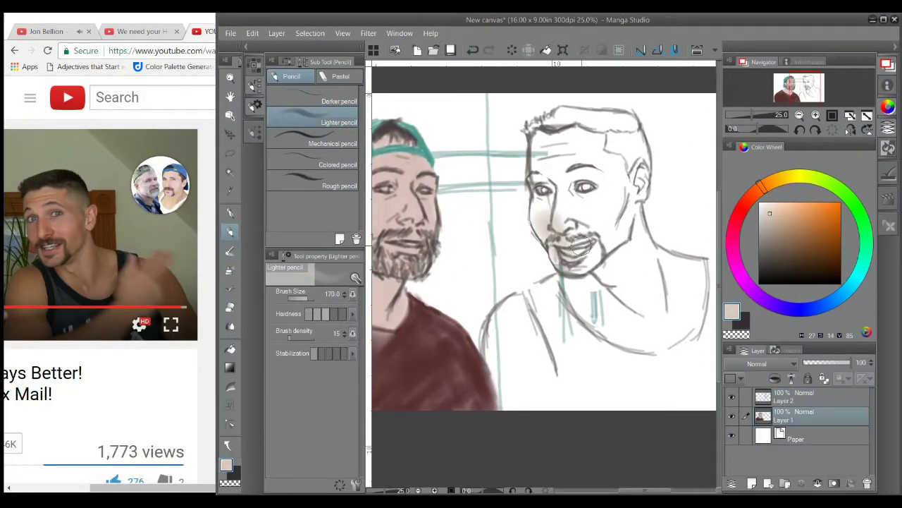
{"action": "left_click", "coordinate": [779, 214]}
{"action": "mouse_move", "coordinate": [543, 204]}
{"action": "left_mouse_down"}
{"action": "mouse_move", "coordinate": [596, 243]}
{"action": "mouse_move", "coordinate": [622, 306]}
{"action": "mouse_move", "coordinate": [677, 311]}
{"action": "mouse_move", "coordinate": [698, 282]}
{"action": "left_mouse_up"}
{"action": "key", "text": "p"}
{"action": "mouse_move", "coordinate": [620, 282]}
{"action": "left_mouse_down"}
{"action": "mouse_move", "coordinate": [663, 321]}
{"action": "mouse_move", "coordinate": [669, 299]}
{"action": "left_mouse_up"}
{"action": "key", "text": "p"}
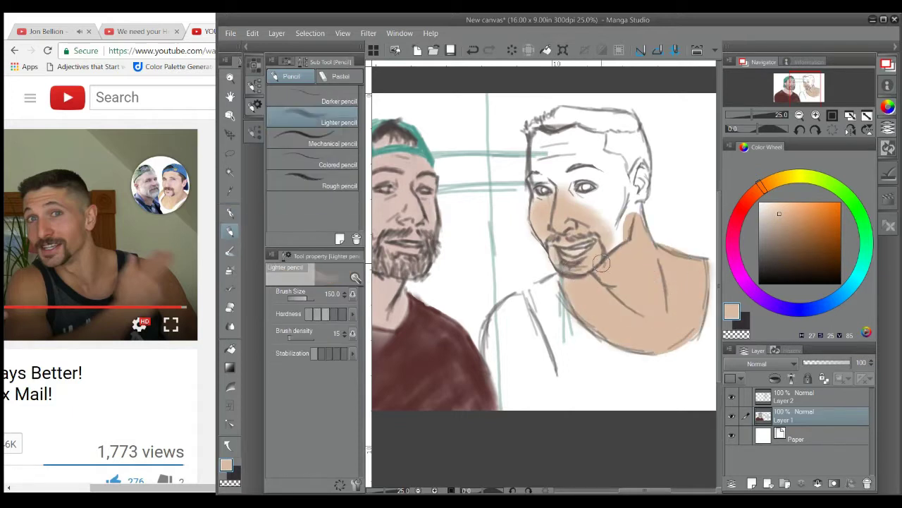
{"action": "mouse_move", "coordinate": [610, 261]}
{"action": "left_mouse_down"}
{"action": "mouse_move", "coordinate": [600, 212]}
{"action": "mouse_move", "coordinate": [543, 183]}
{"action": "mouse_move", "coordinate": [611, 178]}
{"action": "mouse_move", "coordinate": [634, 156]}
{"action": "mouse_move", "coordinate": [536, 127]}
{"action": "left_mouse_up"}
{"action": "left_click_drag", "start_coordinate": [529, 303], "coordinate": [508, 381]}
{"action": "left_click_drag", "start_coordinate": [476, 131], "coordinate": [389, 131]}
Step: Draw grey shoulder and arm lines and paint the tank top dark grey-purple
{"action": "left_click", "coordinate": [596, 258], "text": "alt"}
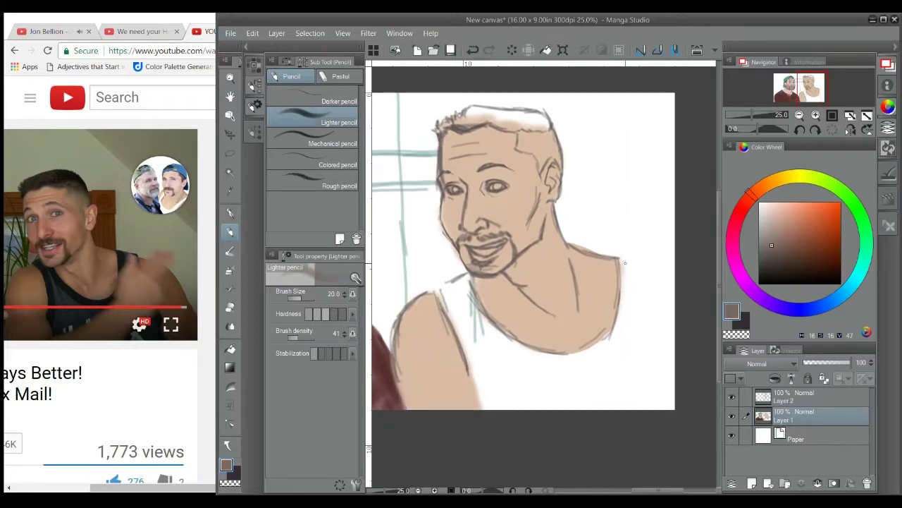
{"action": "key", "text": "bracketleft"}
{"action": "mouse_move", "coordinate": [603, 256]}
{"action": "left_mouse_down"}
{"action": "mouse_move", "coordinate": [634, 253]}
{"action": "mouse_move", "coordinate": [676, 268]}
{"action": "left_mouse_up"}
{"action": "left_click_drag", "start_coordinate": [646, 268], "coordinate": [666, 359]}
{"action": "left_click", "coordinate": [620, 282], "text": "alt"}
{"action": "key", "text": "ctrl+z"}
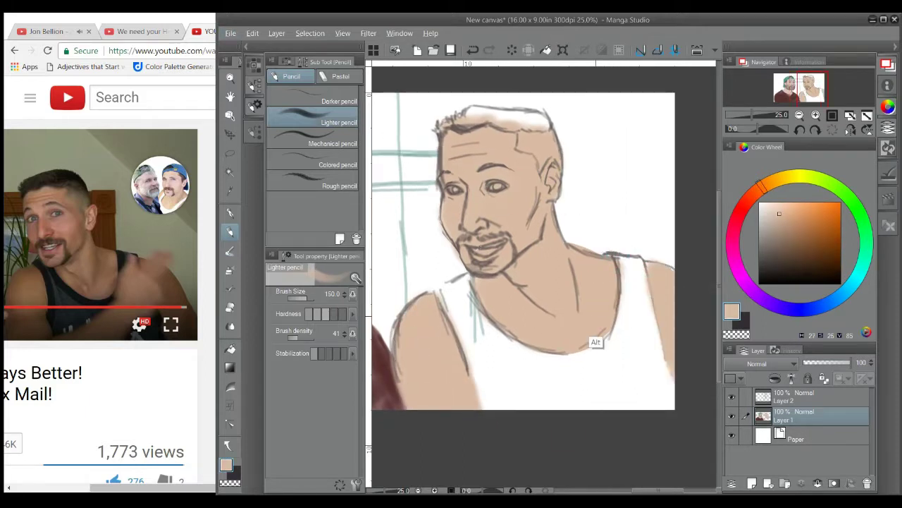
{"action": "key", "text": "x"}
{"action": "mouse_move", "coordinate": [494, 406]}
{"action": "left_mouse_down"}
{"action": "mouse_move", "coordinate": [463, 282]}
{"action": "mouse_move", "coordinate": [627, 282]}
{"action": "mouse_move", "coordinate": [586, 411]}
{"action": "mouse_move", "coordinate": [536, 416]}
{"action": "mouse_move", "coordinate": [600, 365]}
{"action": "mouse_move", "coordinate": [636, 300]}
{"action": "mouse_move", "coordinate": [630, 303]}
{"action": "left_mouse_up"}
Step: Select Layers 1 and 2 and scale both painted layers to about 94%
{"action": "left_click", "coordinate": [443, 357], "text": "alt"}
{"action": "key", "text": "bracketleft"}
{"action": "key", "text": "bracketleft"}
{"action": "key", "text": "bracketleft"}
{"action": "key", "text": "bracketleft"}
{"action": "key", "text": "bracketleft"}
{"action": "key", "text": "bracketleft"}
{"action": "key", "text": "bracketleft"}
{"action": "left_click", "coordinate": [811, 396]}
{"action": "key", "text": "ctrl+0"}
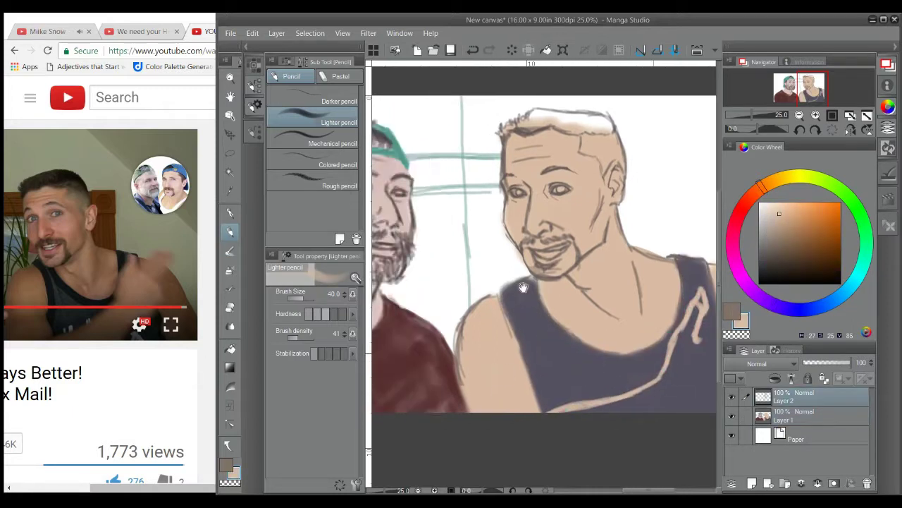
{"action": "key", "text": "ctrl+a"}
{"action": "left_click", "coordinate": [810, 415], "text": "shift"}
{"action": "key", "text": "ctrl+t"}
{"action": "left_click_drag", "start_coordinate": [705, 185], "coordinate": [684, 191]}
{"action": "left_click_drag", "start_coordinate": [502, 276], "coordinate": [510, 275]}
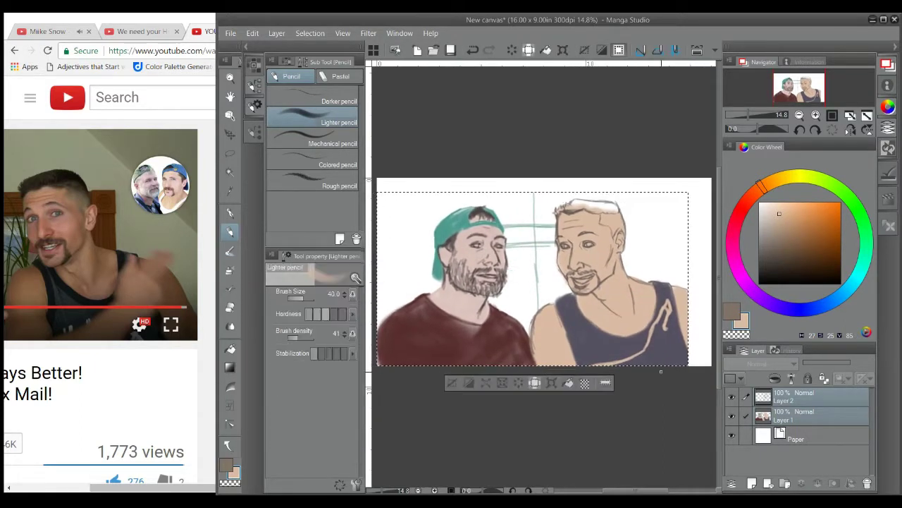
Step: Apply the 94% scaling and paint tan strokes along the right man's shoulder
{"action": "key", "text": "Return"}
{"action": "scroll", "coordinate": [598, 287], "scroll_direction": "up", "scroll_amount": 2}
{"action": "mouse_move", "coordinate": [615, 290]}
{"action": "left_mouse_down"}
{"action": "mouse_move", "coordinate": [600, 366]}
{"action": "mouse_move", "coordinate": [621, 331]}
{"action": "mouse_move", "coordinate": [592, 374]}
{"action": "left_mouse_up"}
{"action": "mouse_move", "coordinate": [562, 311]}
{"action": "left_mouse_down"}
{"action": "mouse_move", "coordinate": [593, 373]}
{"action": "mouse_move", "coordinate": [620, 296]}
{"action": "left_mouse_up"}
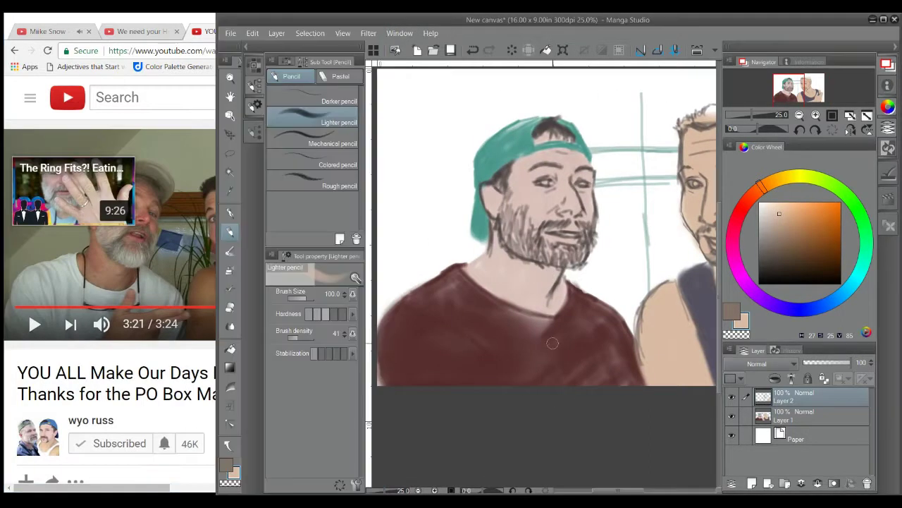
Step: Paint a light pink hand over the maroon shirt at brush size 50
{"action": "key", "text": "bracketleft"}
{"action": "left_click", "coordinate": [540, 344], "text": "alt"}
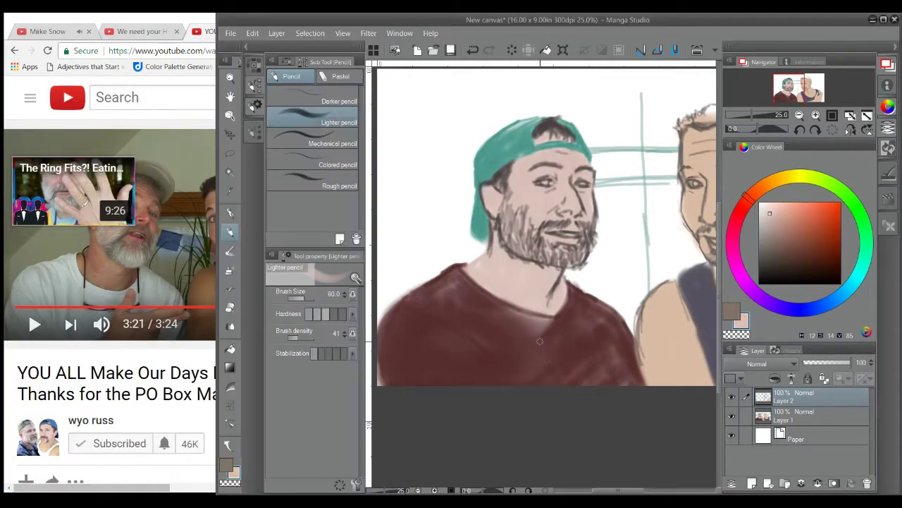
{"action": "left_click_drag", "start_coordinate": [557, 371], "coordinate": [592, 325]}
{"action": "mouse_move", "coordinate": [592, 326]}
{"action": "left_mouse_down"}
{"action": "mouse_move", "coordinate": [599, 367]}
{"action": "mouse_move", "coordinate": [594, 358]}
{"action": "left_mouse_up"}
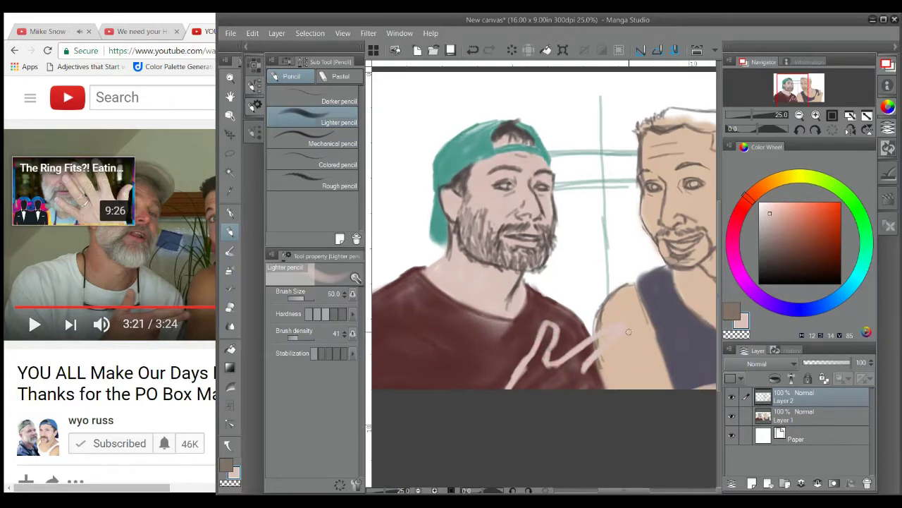
{"action": "mouse_move", "coordinate": [538, 370]}
{"action": "left_mouse_down"}
{"action": "mouse_move", "coordinate": [592, 352]}
{"action": "mouse_move", "coordinate": [596, 384]}
{"action": "left_mouse_up"}
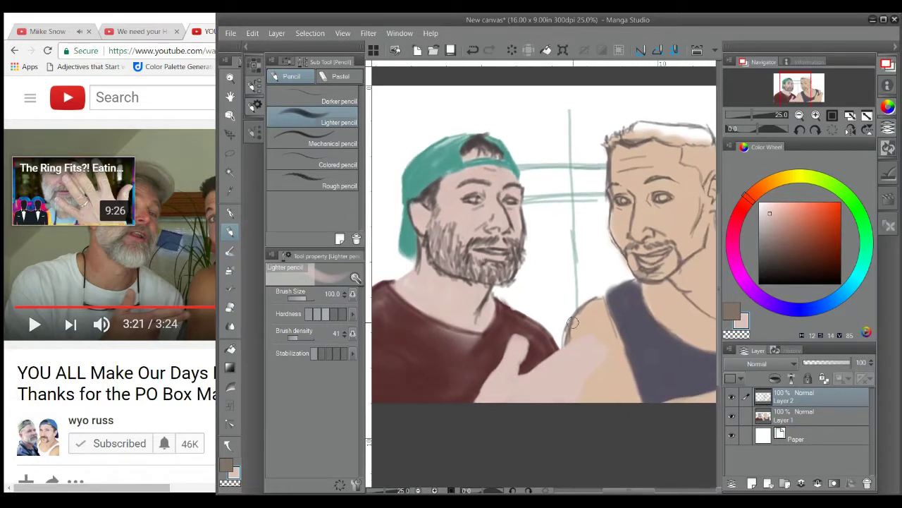
Step: On new Layer 3, darken the left man's beard and chin, then lighten it with grey strokes
{"action": "key", "text": "bracketright"}
{"action": "left_click", "coordinate": [475, 282], "text": "alt"}
{"action": "key", "text": "ctrl+shift+n"}
{"action": "scroll", "coordinate": [469, 271], "scroll_direction": "up", "scroll_amount": 1}
{"action": "mouse_move", "coordinate": [458, 263]}
{"action": "left_mouse_down"}
{"action": "mouse_move", "coordinate": [540, 275]}
{"action": "mouse_move", "coordinate": [465, 278]}
{"action": "mouse_move", "coordinate": [446, 263]}
{"action": "mouse_move", "coordinate": [467, 247]}
{"action": "left_mouse_up"}
{"action": "mouse_move", "coordinate": [476, 278]}
{"action": "left_mouse_down"}
{"action": "mouse_move", "coordinate": [533, 290]}
{"action": "mouse_move", "coordinate": [515, 309]}
{"action": "left_mouse_up"}
{"action": "key", "text": "bracketleft"}
{"action": "key", "text": "bracketleft"}
{"action": "key", "text": "bracketleft"}
{"action": "left_click", "coordinate": [502, 274], "text": "alt"}
{"action": "mouse_move", "coordinate": [518, 266]}
{"action": "left_mouse_down"}
{"action": "mouse_move", "coordinate": [480, 282]}
{"action": "mouse_move", "coordinate": [535, 258]}
{"action": "mouse_move", "coordinate": [423, 236]}
{"action": "mouse_move", "coordinate": [445, 224]}
{"action": "left_mouse_up"}
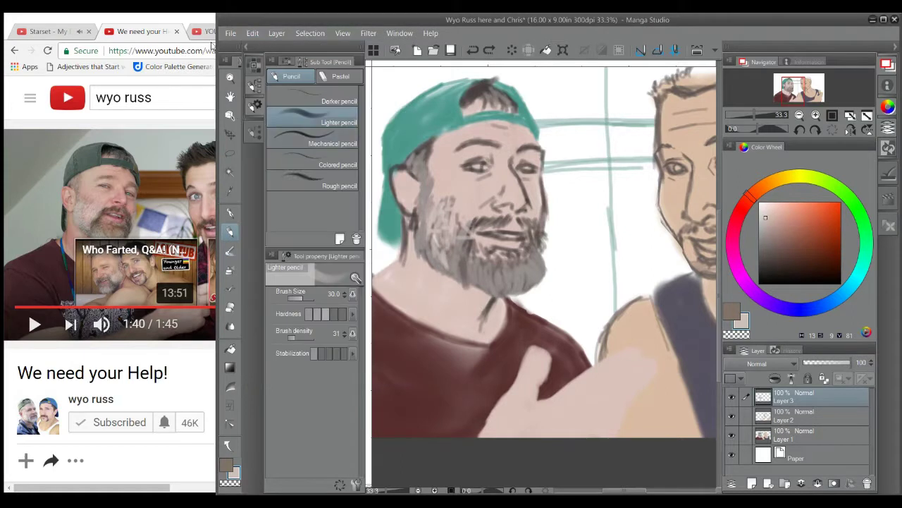
Step: Lighten the beard and mustache with light grey, and paint pink on the nose tip and upper lip
{"action": "mouse_move", "coordinate": [451, 205]}
{"action": "left_mouse_down"}
{"action": "mouse_move", "coordinate": [431, 249]}
{"action": "mouse_move", "coordinate": [463, 240]}
{"action": "mouse_move", "coordinate": [425, 196]}
{"action": "mouse_move", "coordinate": [472, 279]}
{"action": "mouse_move", "coordinate": [529, 272]}
{"action": "mouse_move", "coordinate": [495, 286]}
{"action": "mouse_move", "coordinate": [457, 263]}
{"action": "left_mouse_up"}
{"action": "left_click_drag", "start_coordinate": [441, 233], "coordinate": [457, 245]}
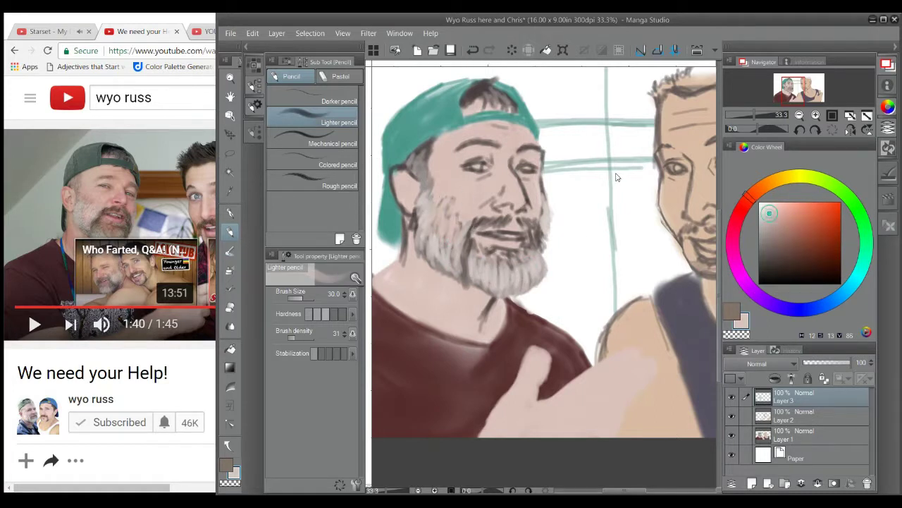
{"action": "left_click_drag", "start_coordinate": [511, 204], "coordinate": [512, 228]}
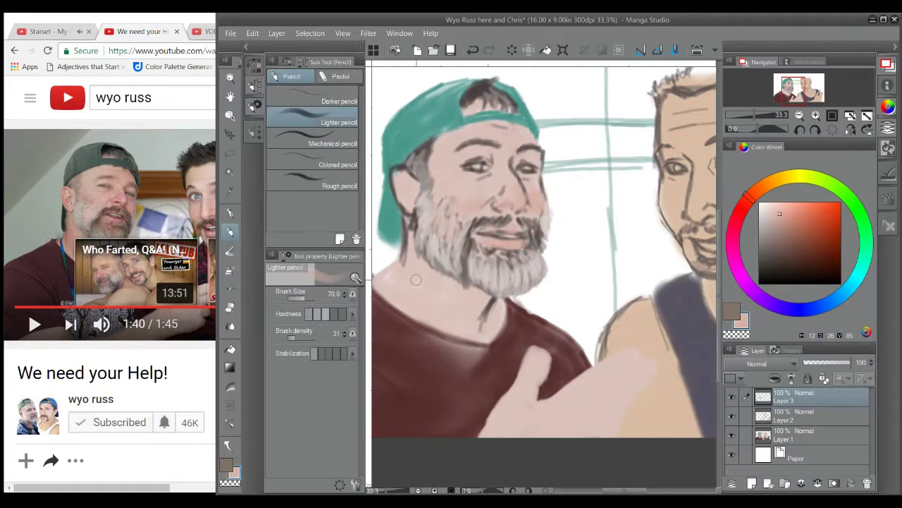
Step: Paint the right eye a greyish light blue with a size-30 brush, then shrink it to 12
{"action": "left_click_drag", "start_coordinate": [418, 277], "coordinate": [480, 293]}
{"action": "scroll", "coordinate": [465, 247], "scroll_direction": "up", "scroll_amount": 1}
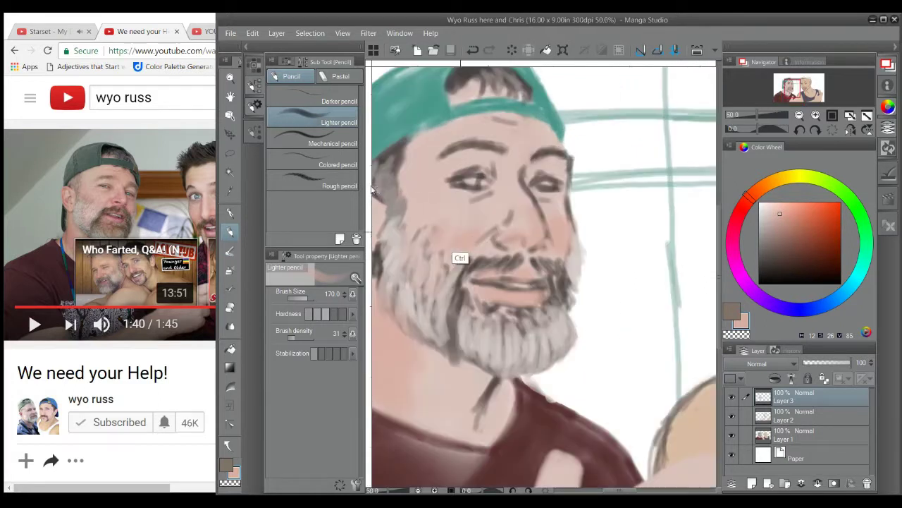
{"action": "left_click_drag", "start_coordinate": [598, 172], "coordinate": [483, 184]}
{"action": "left_click", "coordinate": [622, 184], "text": "alt"}
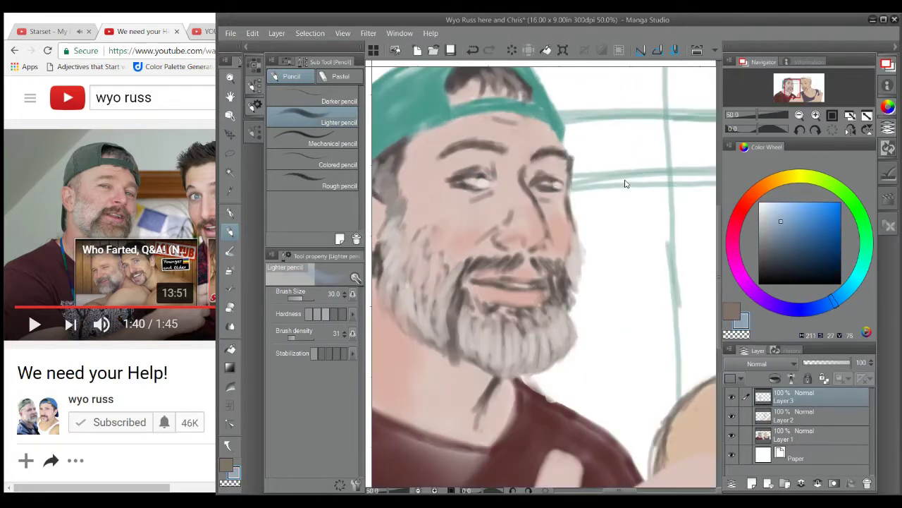
{"action": "left_click_drag", "start_coordinate": [540, 185], "coordinate": [556, 185]}
{"action": "key", "text": "bracketleft"}
{"action": "key", "text": "bracketleft"}
{"action": "key", "text": "bracketleft"}
{"action": "key", "text": "bracketleft"}
{"action": "key", "text": "bracketleft"}
Step: With a size-20 brush, shade the left cheek brownish pink and darken the beard under the lower lip
{"action": "left_click", "coordinate": [539, 181], "text": "alt"}
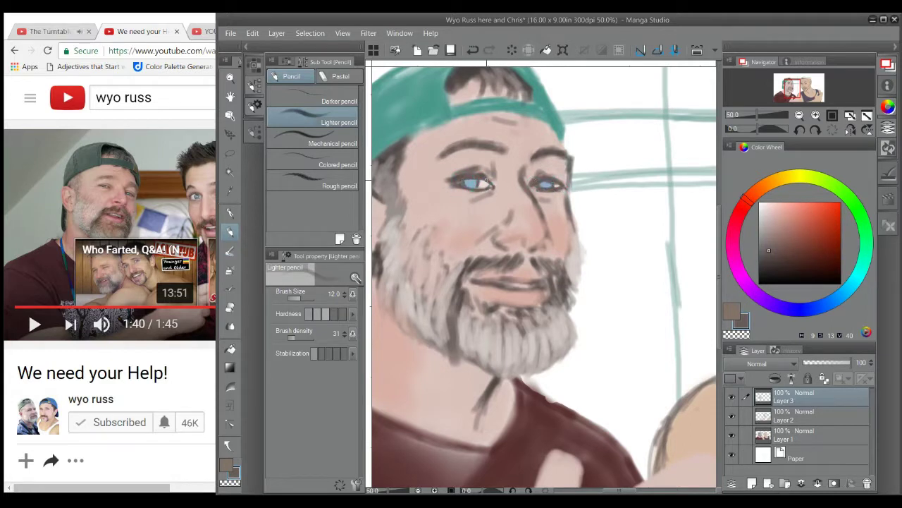
{"action": "left_click", "coordinate": [483, 210], "text": "alt"}
{"action": "left_click_drag", "start_coordinate": [482, 209], "coordinate": [493, 231]}
{"action": "left_click", "coordinate": [492, 210], "text": "alt"}
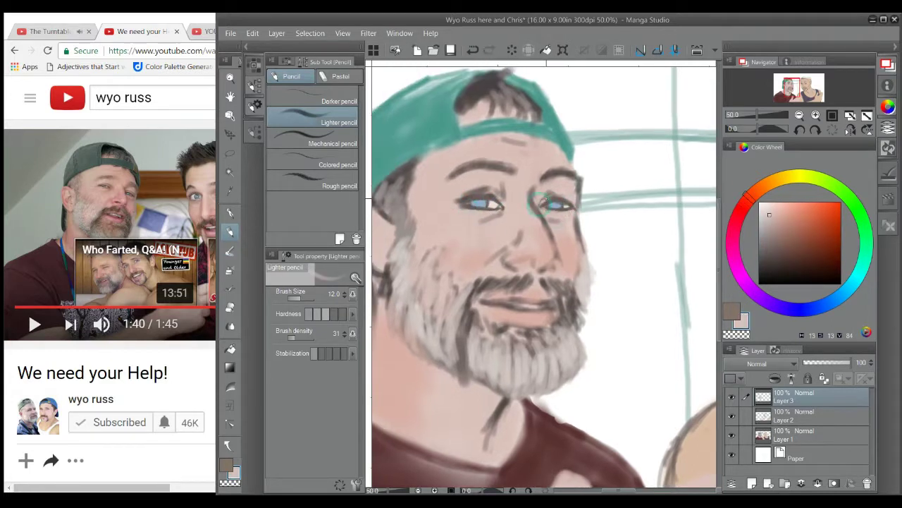
{"action": "key", "text": "bracketright"}
{"action": "key", "text": "bracketright"}
{"action": "key", "text": "bracketright"}
{"action": "left_click", "coordinate": [500, 196], "text": "alt"}
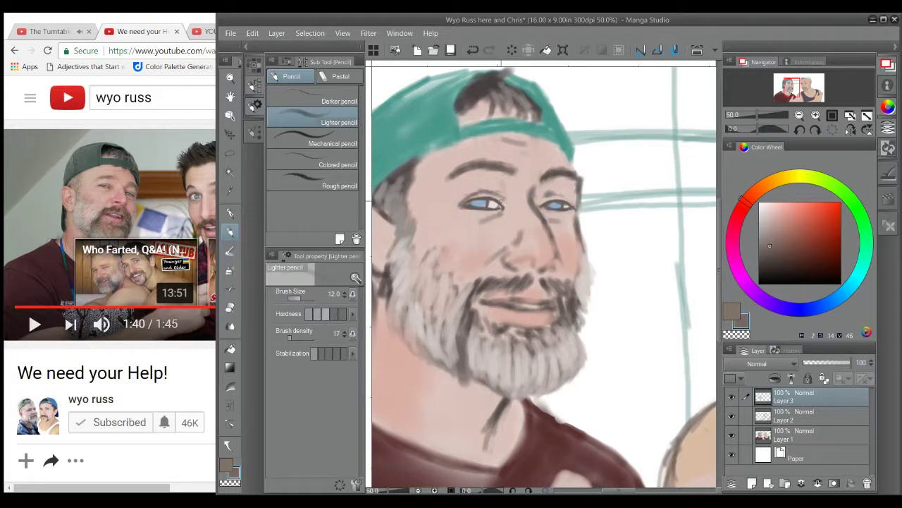
{"action": "left_click", "coordinate": [542, 215], "text": "alt"}
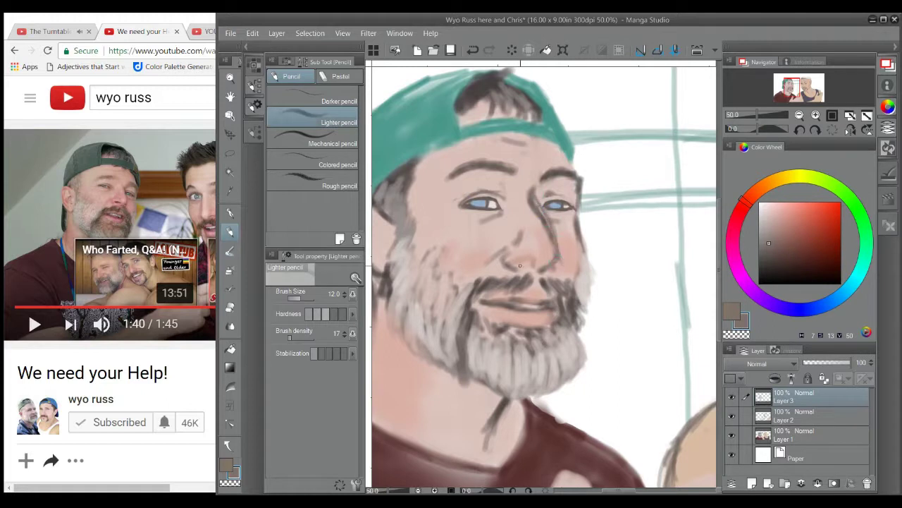
{"action": "left_click", "coordinate": [548, 181], "text": "alt"}
{"action": "left_click", "coordinate": [437, 255], "text": "alt"}
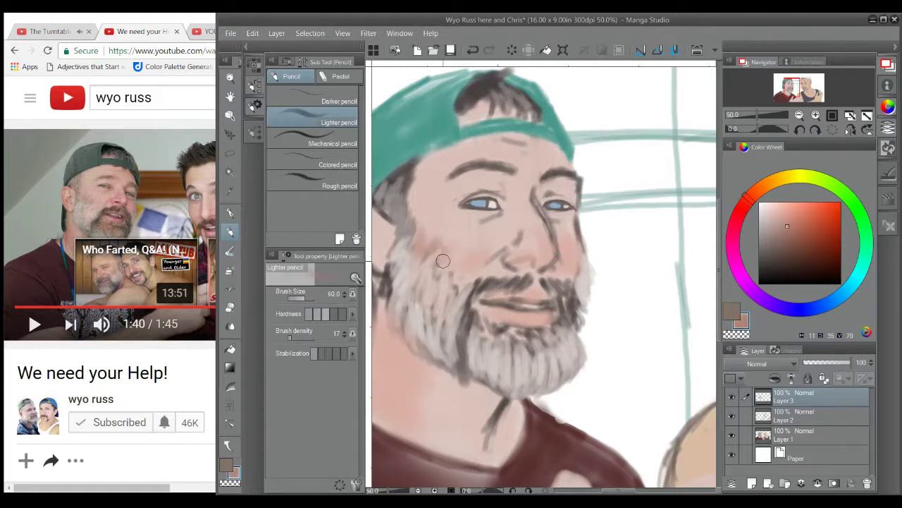
{"action": "left_click_drag", "start_coordinate": [434, 251], "coordinate": [417, 238]}
{"action": "left_click_drag", "start_coordinate": [491, 325], "coordinate": [540, 337]}
Step: Paint pale peach across the forehead, covering the green dot, and brighten beside the nose and right cheek
{"action": "left_click", "coordinate": [485, 171], "text": "alt"}
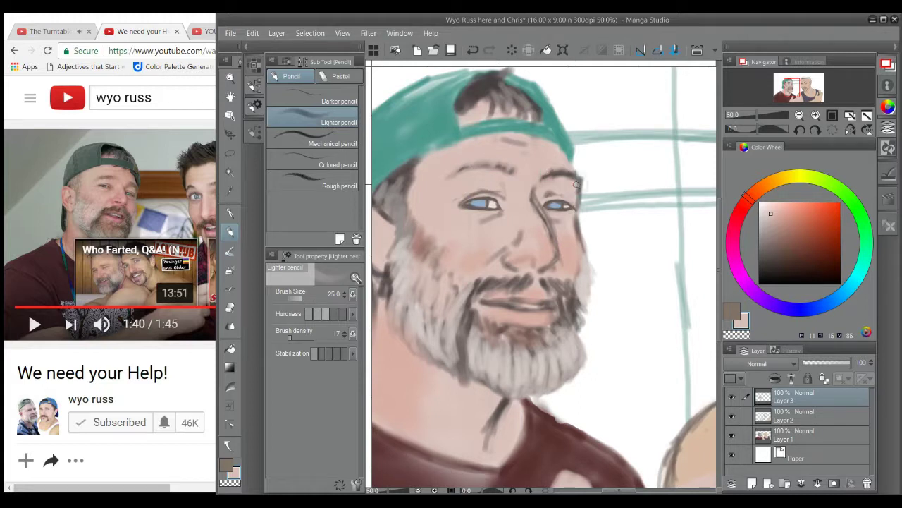
{"action": "mouse_move", "coordinate": [417, 186]}
{"action": "left_mouse_down"}
{"action": "mouse_move", "coordinate": [433, 206]}
{"action": "mouse_move", "coordinate": [434, 182]}
{"action": "left_mouse_up"}
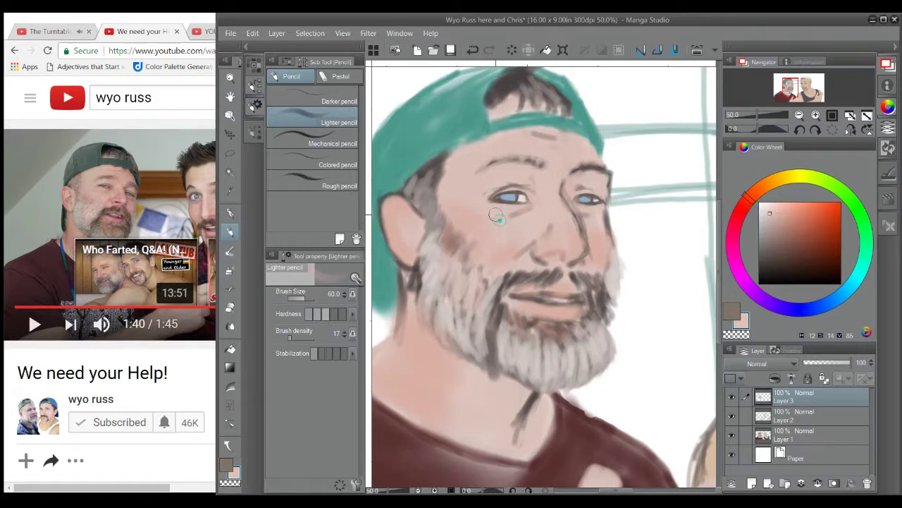
{"action": "left_click", "coordinate": [619, 171], "text": "alt"}
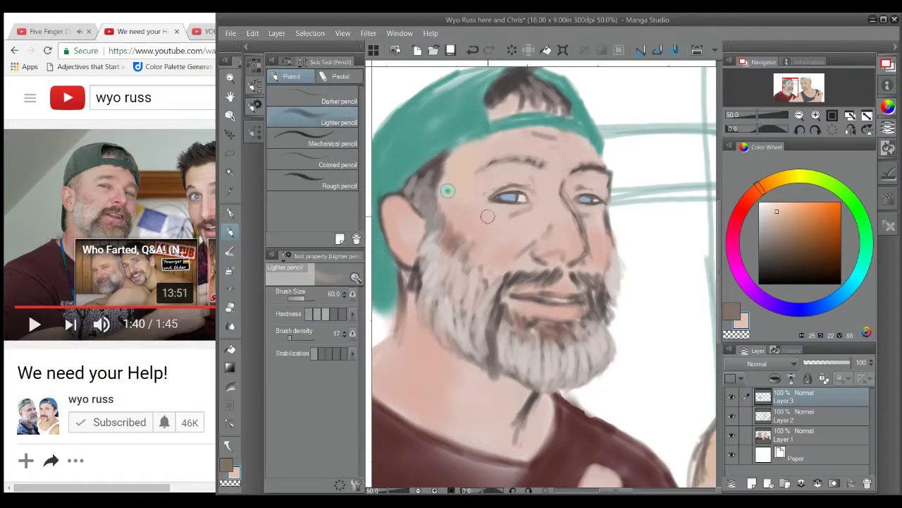
{"action": "left_click_drag", "start_coordinate": [557, 132], "coordinate": [493, 131]}
{"action": "left_click_drag", "start_coordinate": [578, 247], "coordinate": [558, 202]}
{"action": "left_click", "coordinate": [515, 197], "text": "alt"}
{"action": "left_click_drag", "start_coordinate": [530, 174], "coordinate": [499, 175]}
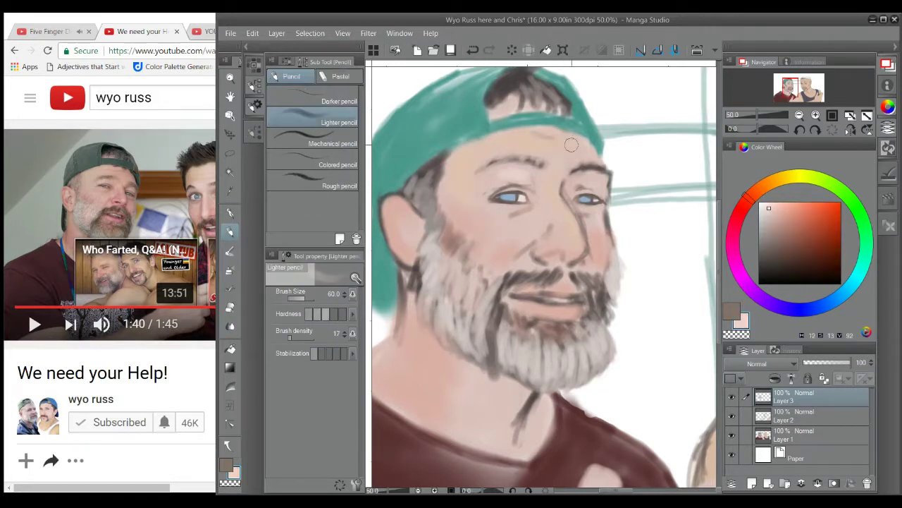
{"action": "left_click_drag", "start_coordinate": [494, 138], "coordinate": [459, 167]}
{"action": "left_click_drag", "start_coordinate": [599, 228], "coordinate": [610, 227]}
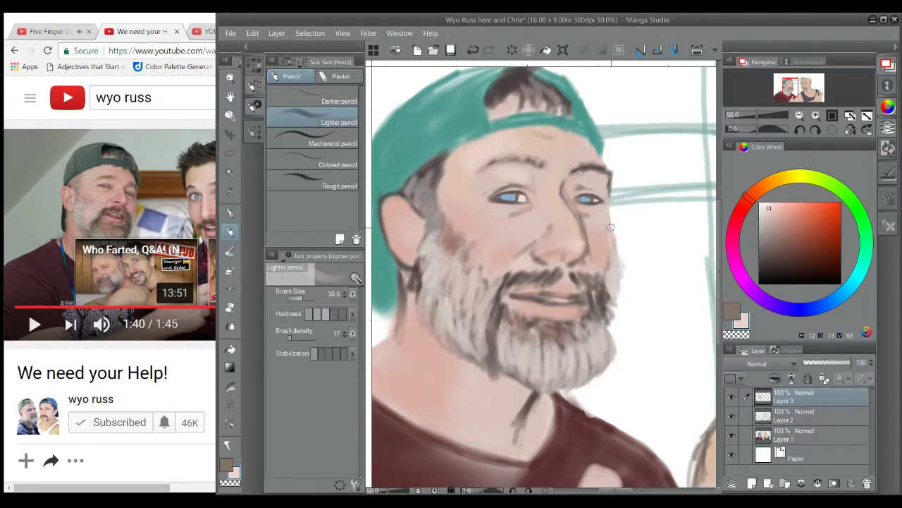
Step: Add skin-tone strokes on the upper forehead and near the neck
{"action": "left_click", "coordinate": [522, 148], "text": "alt"}
{"action": "left_click_drag", "start_coordinate": [511, 105], "coordinate": [553, 110]}
{"action": "left_click_drag", "start_coordinate": [494, 212], "coordinate": [514, 162]}
{"action": "left_click_drag", "start_coordinate": [452, 293], "coordinate": [482, 322]}
{"action": "left_click", "coordinate": [493, 330], "text": "alt"}
{"action": "left_click_drag", "start_coordinate": [604, 202], "coordinate": [547, 256]}
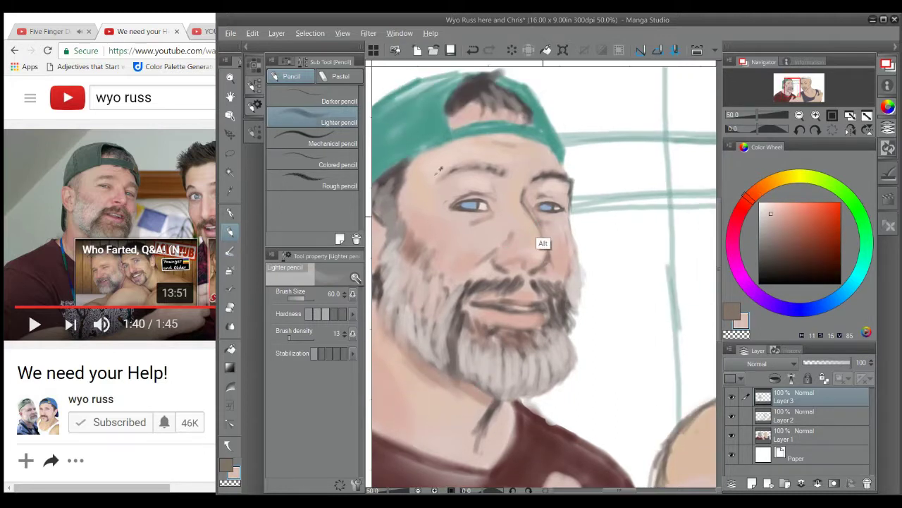
Step: Sample nose and skin tones, then paint a dark brown stroke down the beard's left side
{"action": "left_click", "coordinate": [534, 206], "text": "alt"}
{"action": "key", "text": "bracketleft"}
{"action": "key", "text": "bracketleft"}
{"action": "key", "text": "bracketleft"}
{"action": "key", "text": "bracketleft"}
{"action": "key", "text": "bracketleft"}
{"action": "left_click", "coordinate": [540, 238], "text": "alt"}
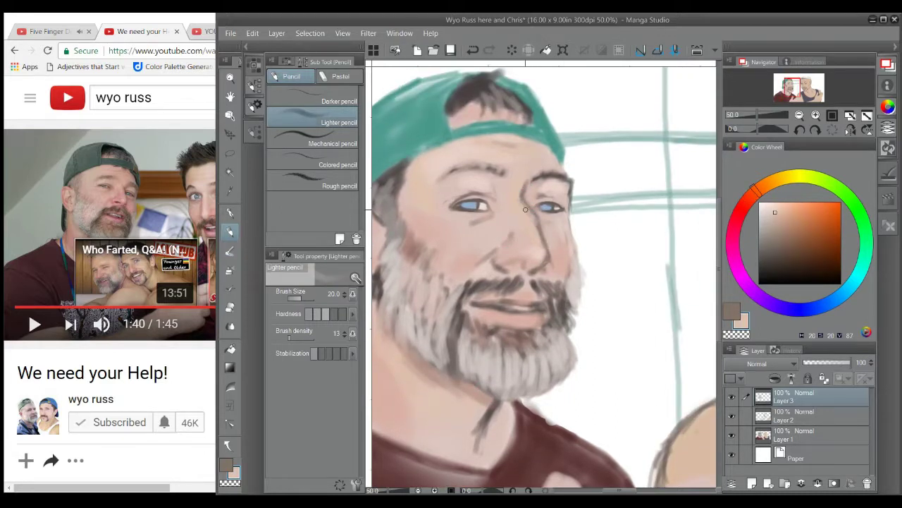
{"action": "left_click", "coordinate": [543, 238], "text": "alt"}
{"action": "left_click", "coordinate": [515, 258], "text": "alt"}
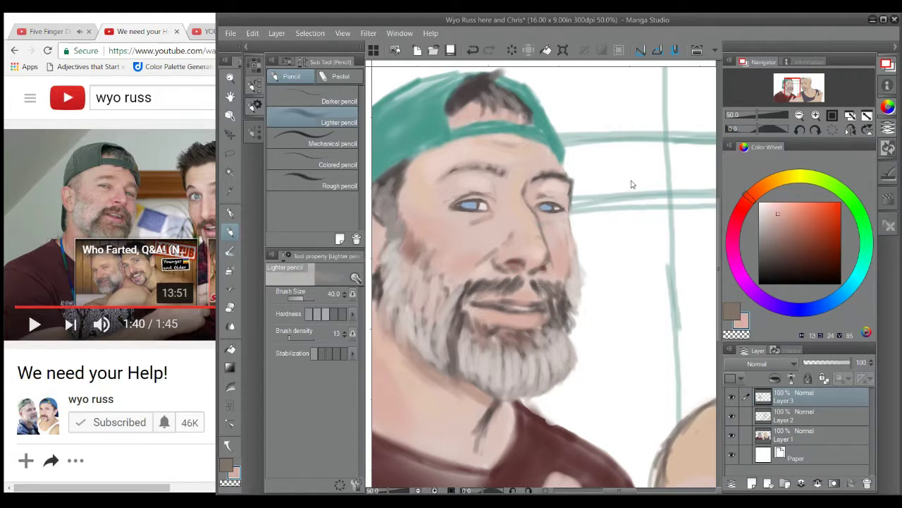
{"action": "left_click", "coordinate": [508, 265], "text": "alt"}
{"action": "left_click", "coordinate": [522, 265], "text": "alt"}
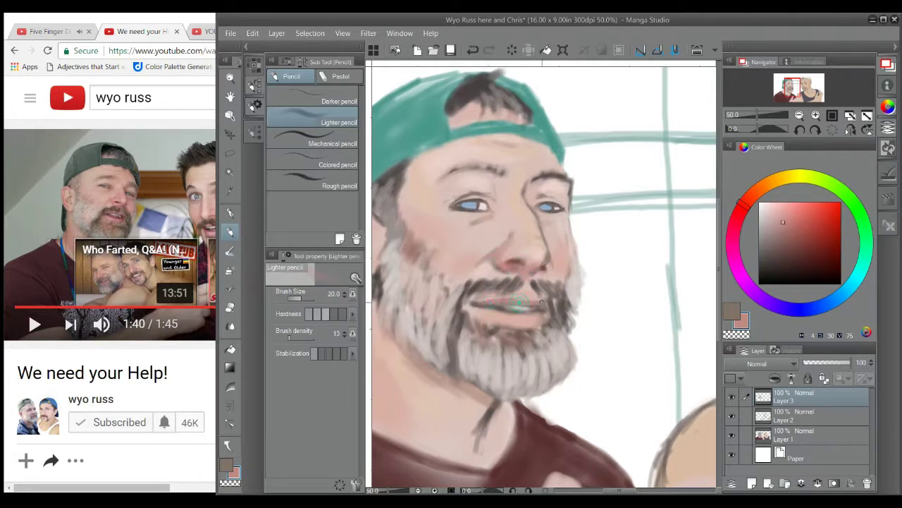
{"action": "left_click", "coordinate": [479, 317], "text": "alt"}
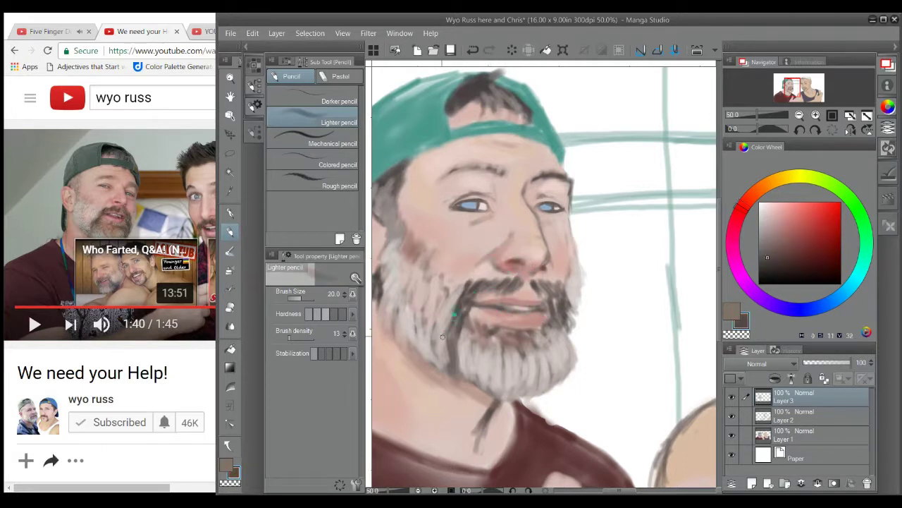
{"action": "left_click_drag", "start_coordinate": [453, 311], "coordinate": [459, 371]}
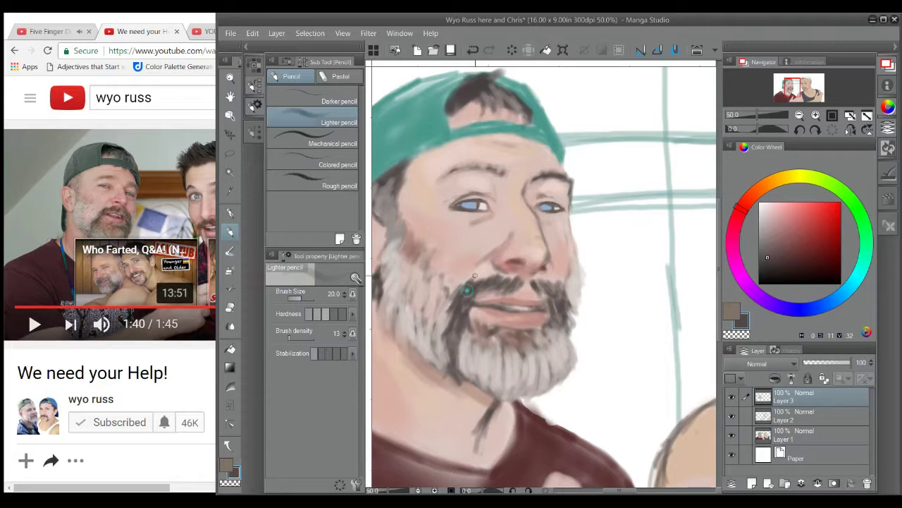
{"action": "left_click_drag", "start_coordinate": [482, 210], "coordinate": [504, 211]}
{"action": "left_click", "coordinate": [496, 205], "text": "alt"}
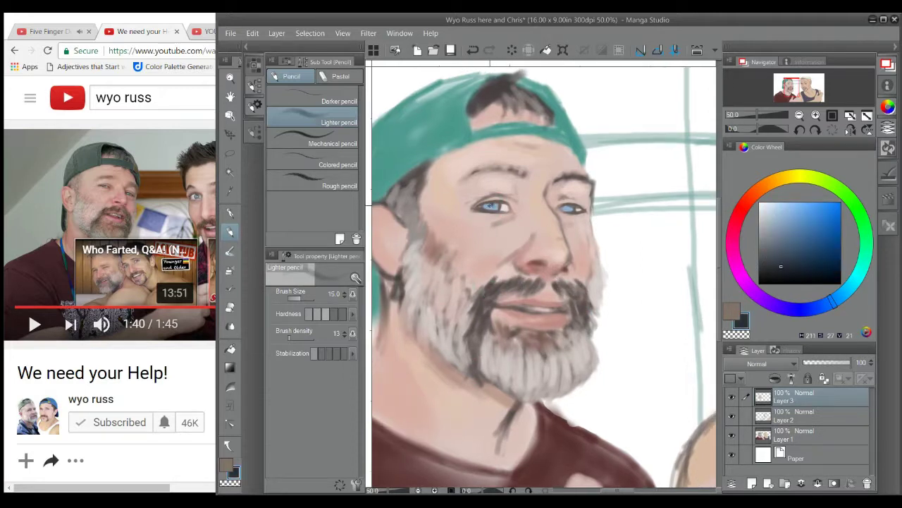
{"action": "left_click", "coordinate": [494, 261], "text": "alt"}
Step: Set the pencil to a light skin tone, size 17 and density 6 for softer strokes
{"action": "left_click", "coordinate": [564, 211], "text": "alt"}
{"action": "scroll", "coordinate": [569, 200], "scroll_direction": "up", "scroll_amount": 2}
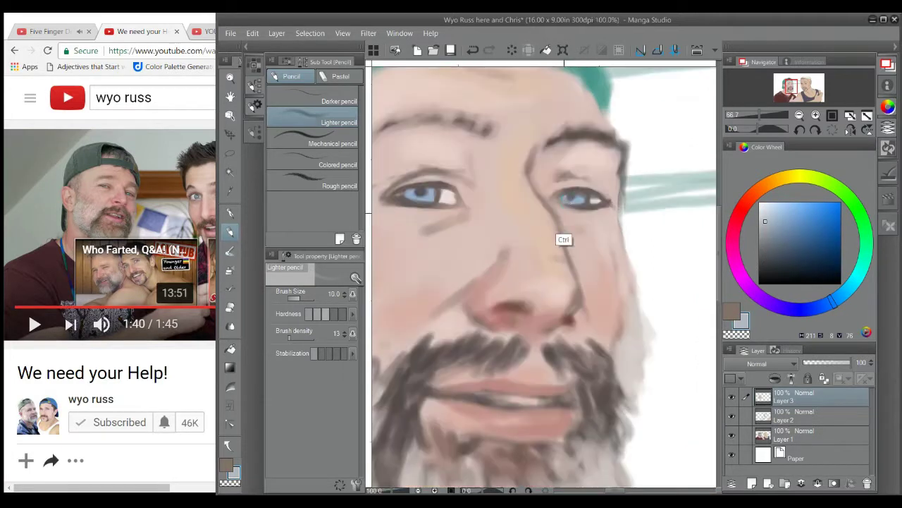
{"action": "left_click", "coordinate": [584, 198], "text": "alt"}
{"action": "left_click_drag", "start_coordinate": [501, 188], "coordinate": [543, 214]}
{"action": "left_click", "coordinate": [512, 280], "text": "alt"}
{"action": "key", "text": "bracketright"}
{"action": "key", "text": "bracketright"}
{"action": "key", "text": "bracketright"}
{"action": "left_click", "coordinate": [494, 234], "text": "alt"}
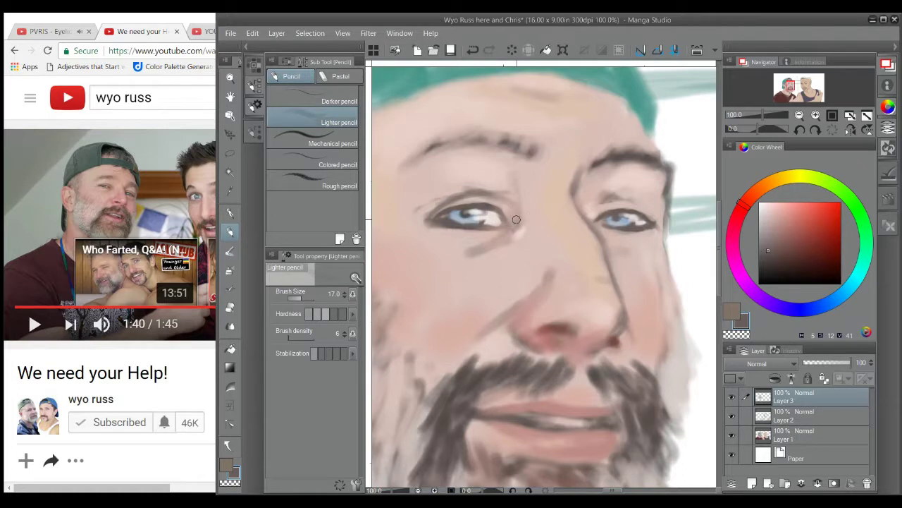
{"action": "left_click_drag", "start_coordinate": [466, 233], "coordinate": [491, 236]}
Step: Lighten the dark shadow under the left eye with a pinker skin tone
{"action": "left_click", "coordinate": [473, 255], "text": "alt"}
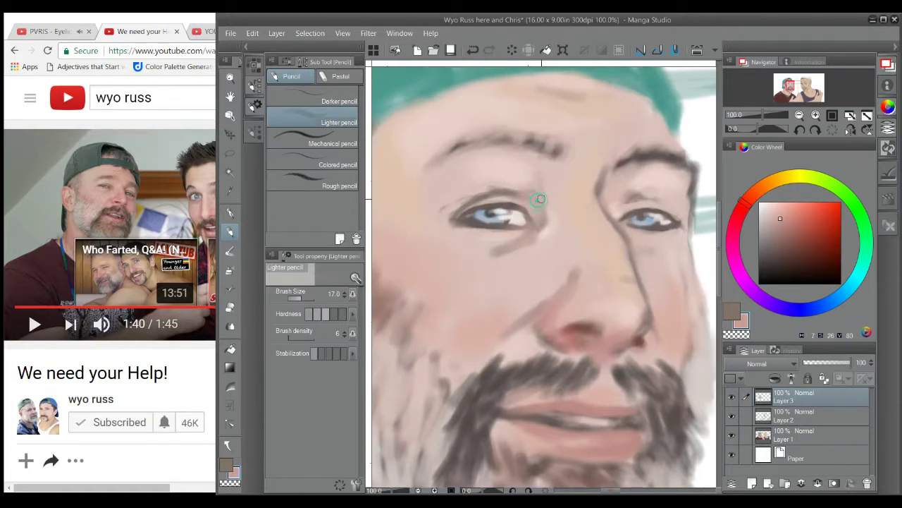
{"action": "scroll", "coordinate": [479, 240], "scroll_direction": "down", "scroll_amount": 1}
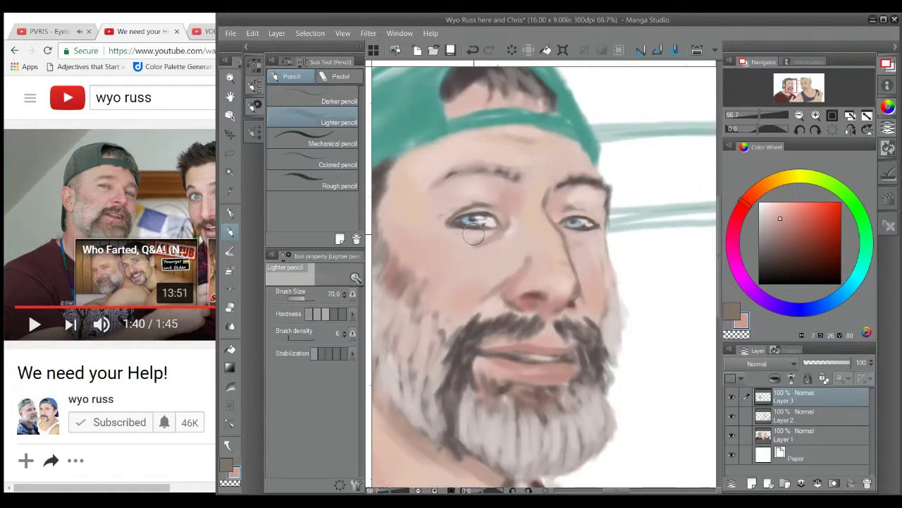
{"action": "left_click", "coordinate": [446, 228], "text": "alt"}
{"action": "key", "text": "bracketright"}
{"action": "key", "text": "bracketright"}
{"action": "mouse_move", "coordinate": [446, 228]}
{"action": "left_mouse_down"}
{"action": "mouse_move", "coordinate": [486, 225]}
{"action": "mouse_move", "coordinate": [434, 222]}
{"action": "left_mouse_up"}
Step: Line the lower lid in darker brown with a small brush and stroke along the ear edge
{"action": "left_click", "coordinate": [459, 223], "text": "alt"}
{"action": "key", "text": "bracketleft"}
{"action": "key", "text": "bracketleft"}
{"action": "key", "text": "bracketleft"}
{"action": "key", "text": "bracketleft"}
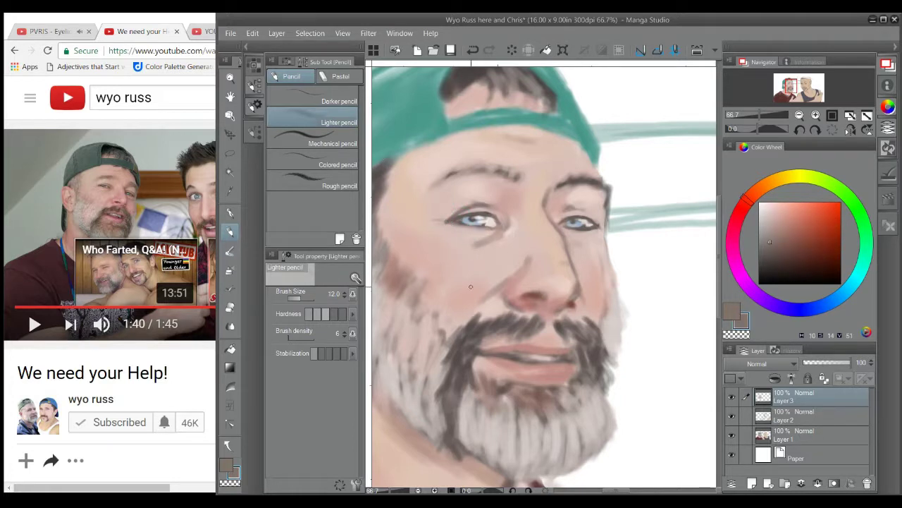
{"action": "left_click_drag", "start_coordinate": [480, 244], "coordinate": [561, 209]}
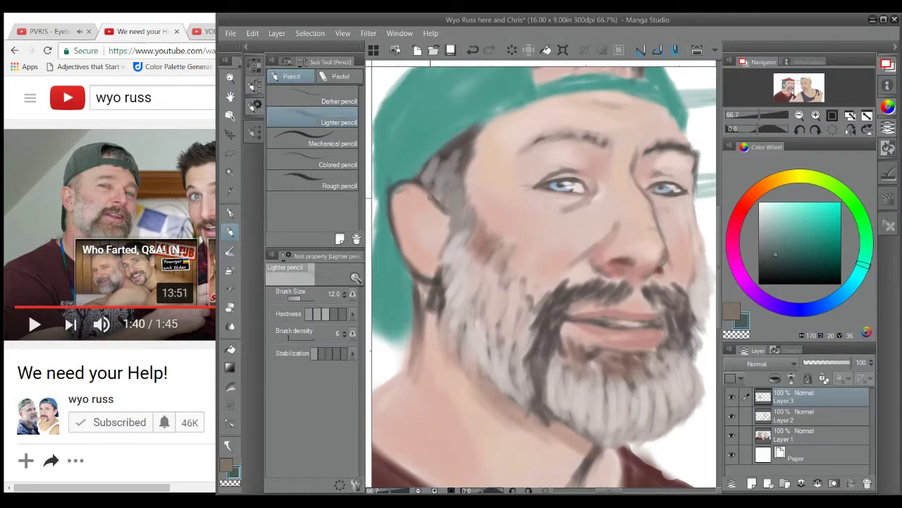
{"action": "left_click", "coordinate": [420, 207], "text": "alt"}
{"action": "left_click_drag", "start_coordinate": [419, 237], "coordinate": [428, 248]}
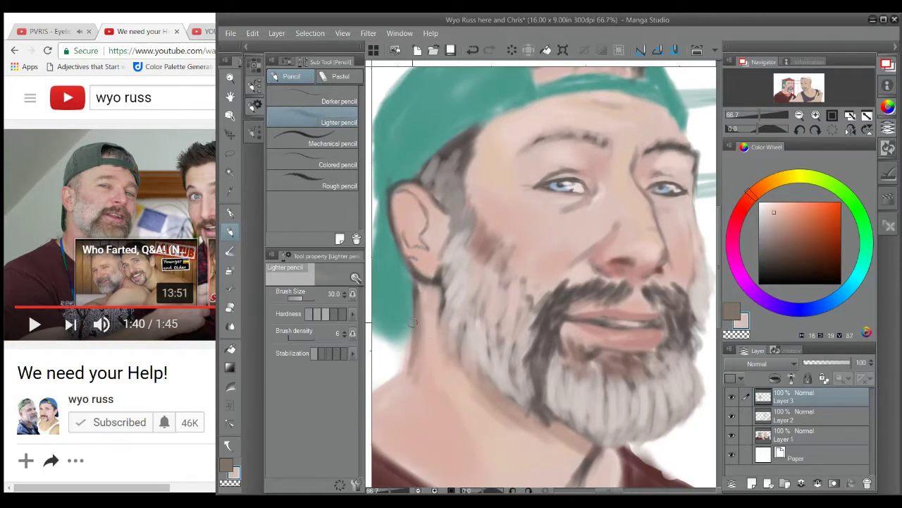
Step: Shade the inside of the ear with darker reddish brown
{"action": "left_click", "coordinate": [438, 307], "text": "alt"}
{"action": "key", "text": "bracketright"}
{"action": "left_click_drag", "start_coordinate": [425, 214], "coordinate": [417, 237]}
{"action": "key", "text": "bracketright"}
{"action": "key", "text": "bracketright"}
{"action": "key", "text": "bracketright"}
{"action": "key", "text": "bracketright"}
{"action": "left_click", "coordinate": [500, 180], "text": "alt"}
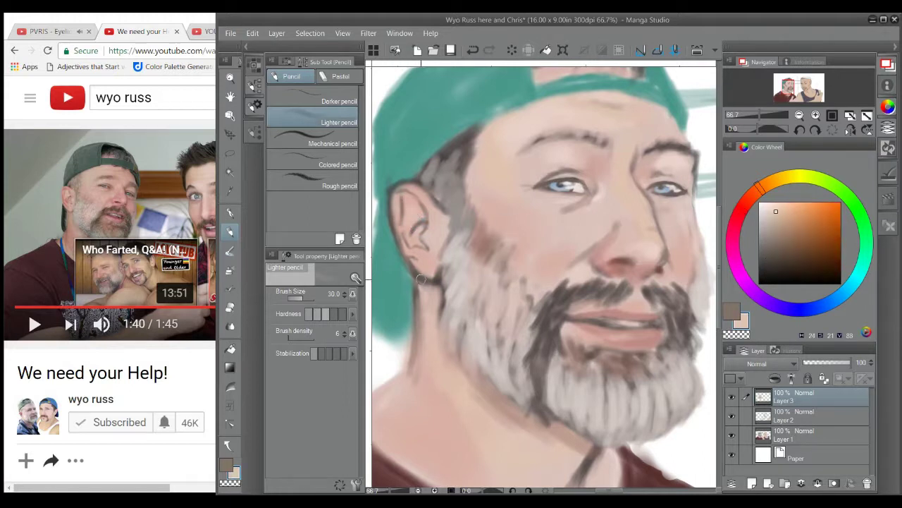
{"action": "left_click", "coordinate": [451, 207], "text": "alt"}
{"action": "left_click", "coordinate": [468, 252], "text": "alt"}
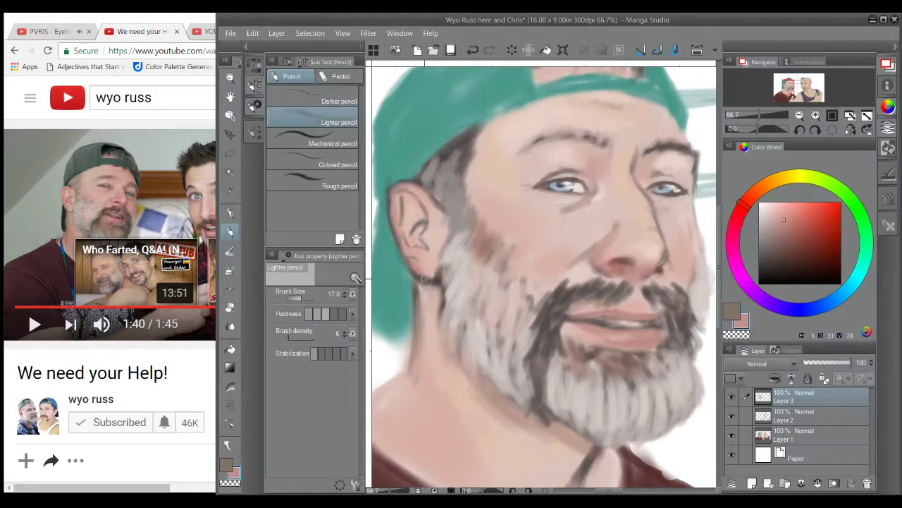
{"action": "scroll", "coordinate": [407, 236], "scroll_direction": "down", "scroll_amount": 2}
Step: Blend the lips and face using colours sampled from the cheeks, nose, mustache and lips
{"action": "scroll", "coordinate": [499, 293], "scroll_direction": "up", "scroll_amount": 1}
{"action": "left_click", "coordinate": [499, 292], "text": "alt"}
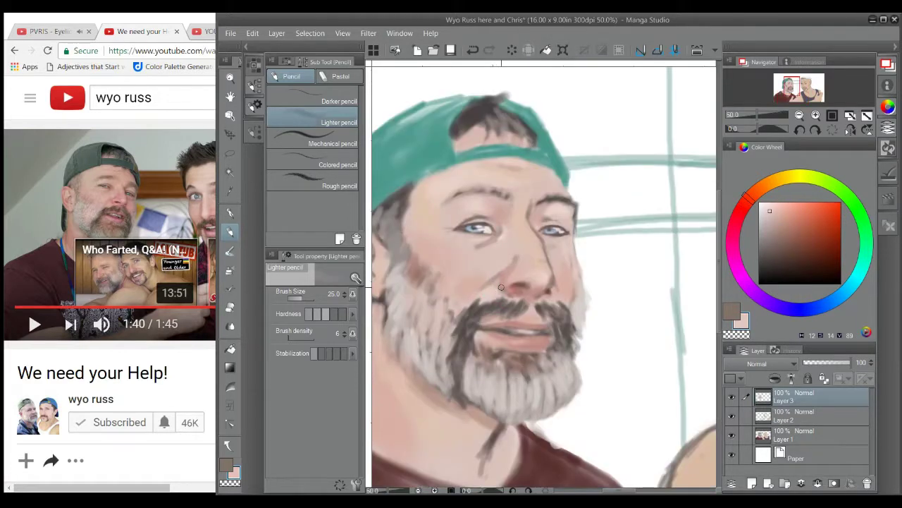
{"action": "key", "text": "bracketleft"}
{"action": "key", "text": "bracketleft"}
{"action": "left_click", "coordinate": [511, 302], "text": "alt"}
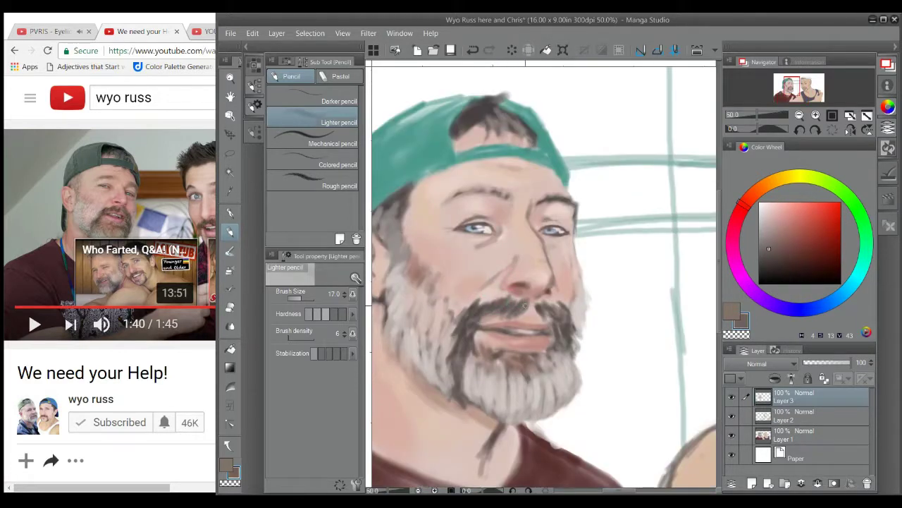
{"action": "left_click", "coordinate": [554, 282], "text": "alt"}
{"action": "left_click", "coordinate": [511, 275], "text": "alt"}
{"action": "key", "text": "bracketright"}
{"action": "key", "text": "bracketright"}
{"action": "key", "text": "bracketright"}
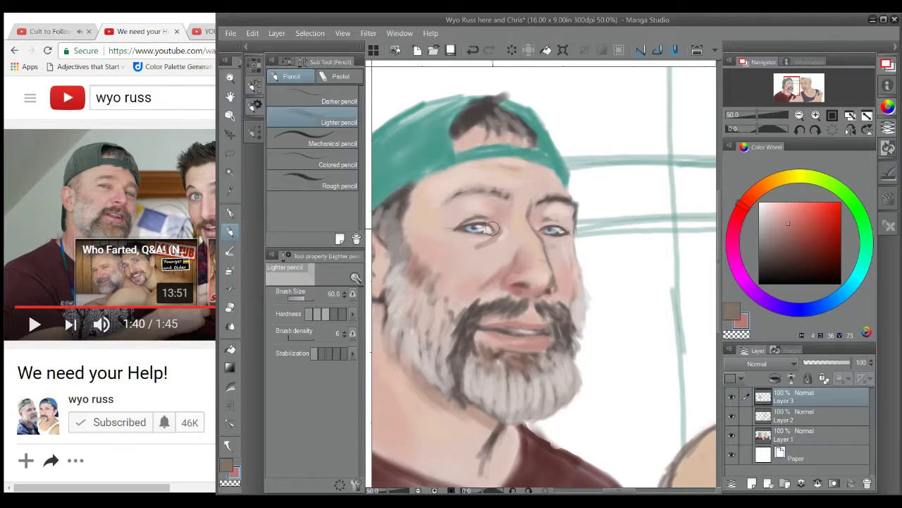
{"action": "left_click", "coordinate": [566, 310], "text": "alt"}
{"action": "left_click_drag", "start_coordinate": [524, 334], "coordinate": [554, 291]}
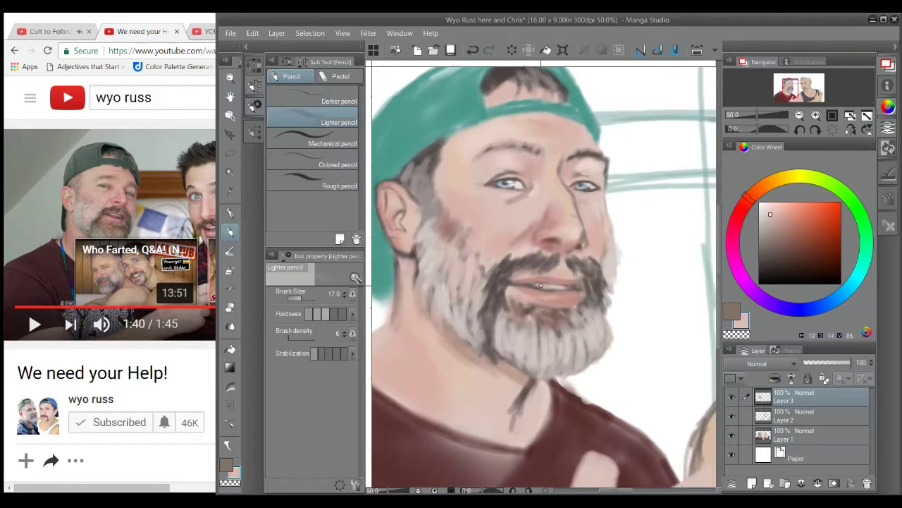
{"action": "left_click", "coordinate": [545, 288], "text": "alt"}
{"action": "left_click", "coordinate": [541, 284], "text": "alt"}
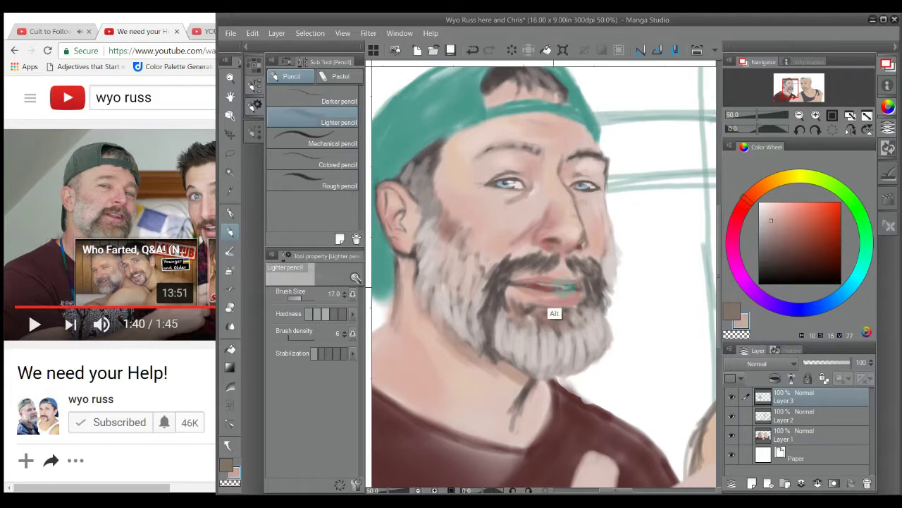
{"action": "left_click", "coordinate": [542, 298], "text": "alt"}
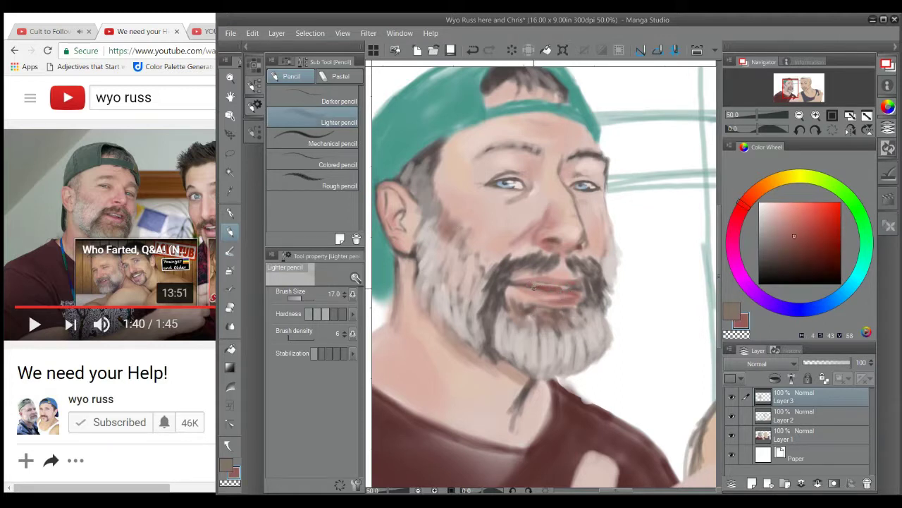
{"action": "left_click", "coordinate": [504, 305], "text": "alt"}
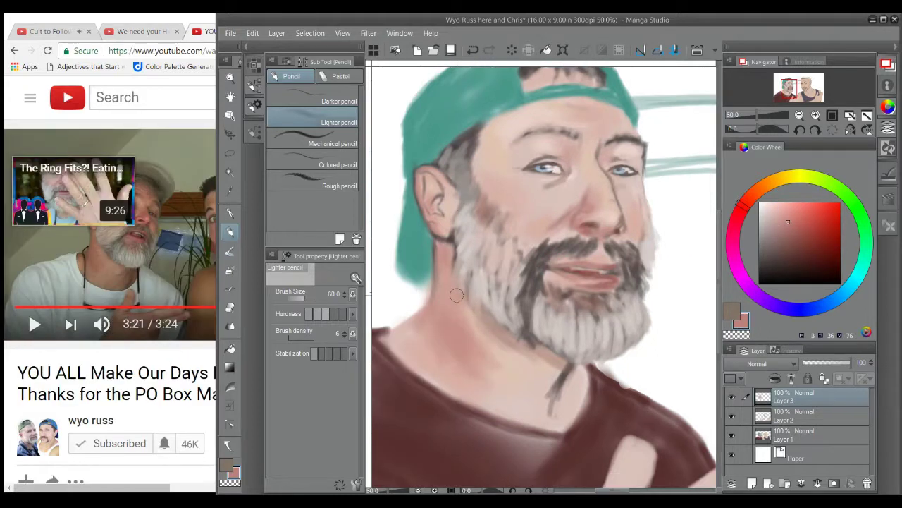
Step: Paint finger lines and shading across the pale hand
{"action": "left_click", "coordinate": [494, 141], "text": "alt"}
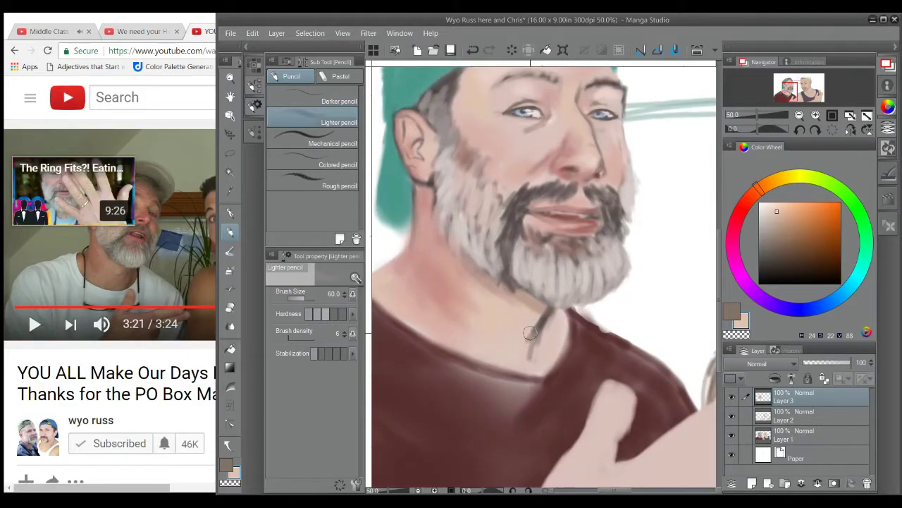
{"action": "left_click", "coordinate": [543, 331], "text": "alt"}
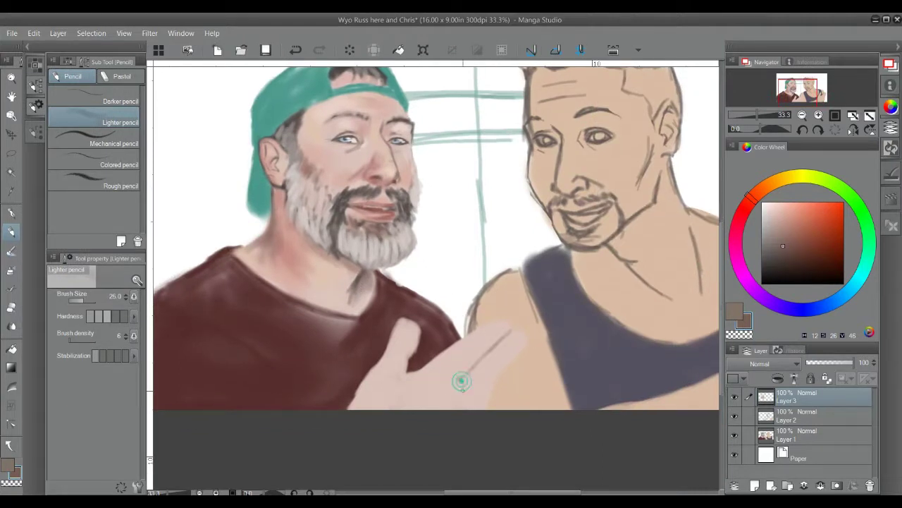
{"action": "mouse_move", "coordinate": [462, 381]}
{"action": "left_mouse_down"}
{"action": "mouse_move", "coordinate": [467, 402]}
{"action": "mouse_move", "coordinate": [476, 400]}
{"action": "mouse_move", "coordinate": [517, 330]}
{"action": "left_mouse_up"}
Step: Darken the shading between the fingers and draw crease lines across them in light pink
{"action": "left_click_drag", "start_coordinate": [427, 365], "coordinate": [497, 326]}
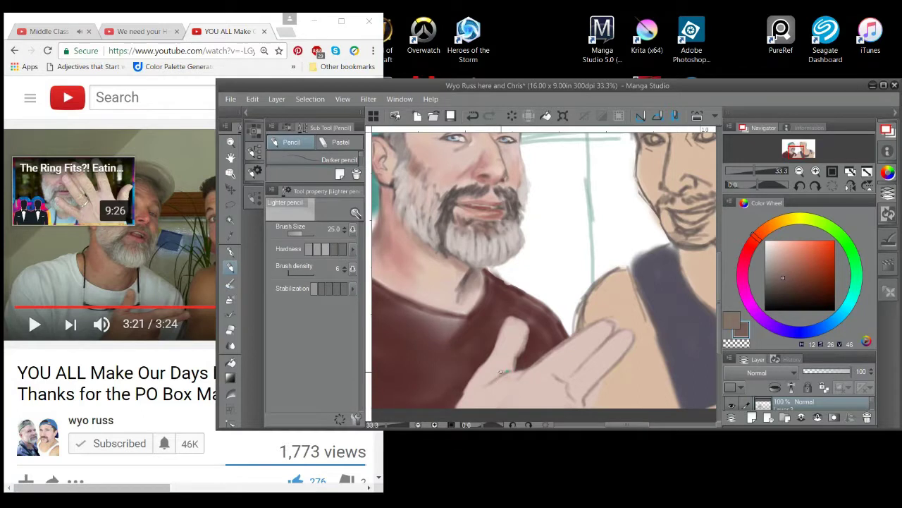
{"action": "left_click_drag", "start_coordinate": [518, 320], "coordinate": [526, 331]}
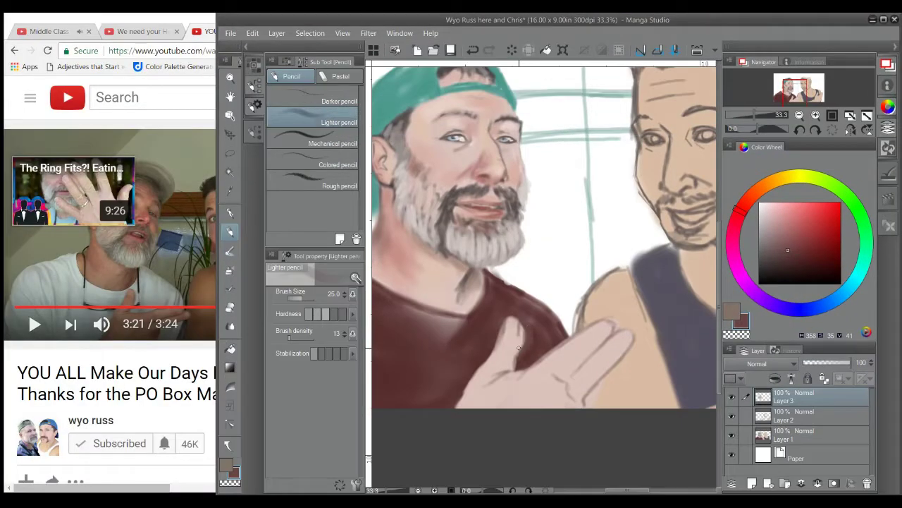
{"action": "scroll", "coordinate": [518, 349], "scroll_direction": "up", "scroll_amount": 1}
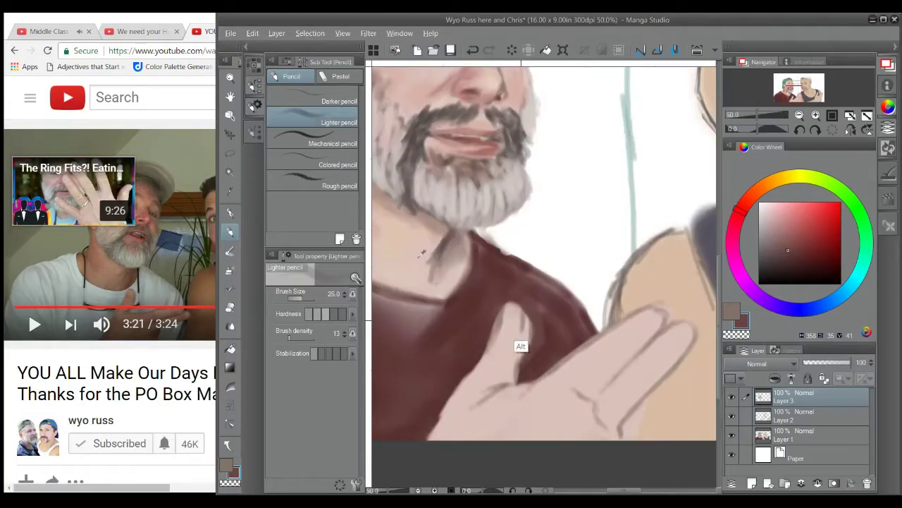
{"action": "left_click", "coordinate": [512, 353], "text": "alt"}
{"action": "left_click_drag", "start_coordinate": [603, 385], "coordinate": [641, 349]}
{"action": "left_click_drag", "start_coordinate": [652, 391], "coordinate": [594, 399]}
Step: Lasso the pale hand and scale it up slightly with Ctrl+T
{"action": "left_click", "coordinate": [557, 368], "text": "alt"}
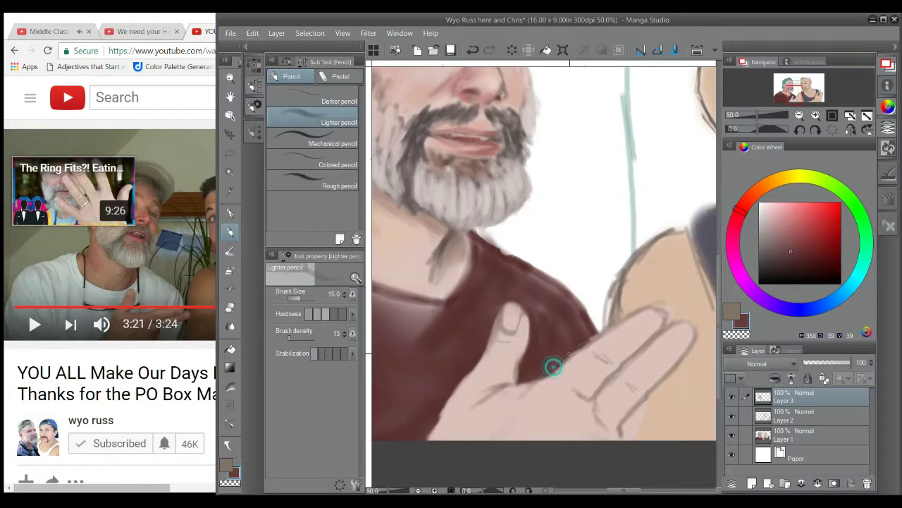
{"action": "left_click", "coordinate": [625, 305], "text": "alt"}
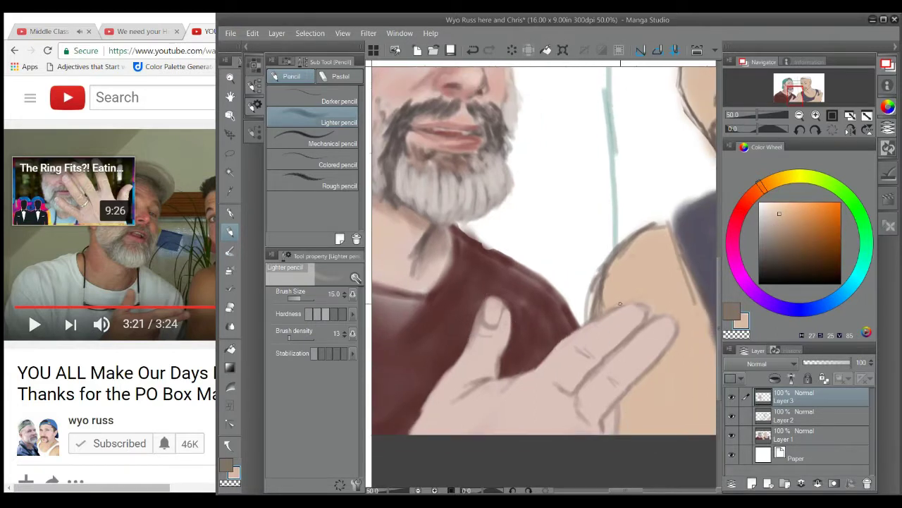
{"action": "key", "text": "bracketright"}
{"action": "key", "text": "bracketright"}
{"action": "key", "text": "bracketright"}
{"action": "key", "text": "bracketright"}
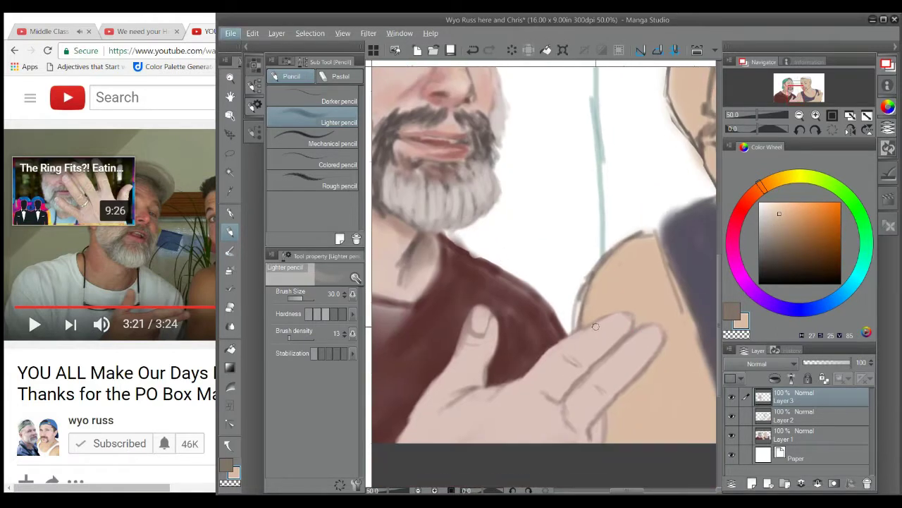
{"action": "key", "text": "m"}
{"action": "mouse_move", "coordinate": [512, 350]}
{"action": "left_mouse_down"}
{"action": "mouse_move", "coordinate": [584, 421]}
{"action": "mouse_move", "coordinate": [564, 310]}
{"action": "left_mouse_up"}
{"action": "key", "text": "ctrl+t"}
{"action": "mouse_move", "coordinate": [657, 273]}
{"action": "left_mouse_down"}
{"action": "mouse_move", "coordinate": [674, 287]}
{"action": "mouse_move", "coordinate": [588, 378]}
{"action": "mouse_move", "coordinate": [527, 218]}
{"action": "mouse_move", "coordinate": [486, 296]}
{"action": "left_mouse_up"}
{"action": "key", "text": "Return"}
Step: Extend the fingertips with light skin-coloured pencil strokes
{"action": "key", "text": "p"}
{"action": "left_click", "coordinate": [624, 292], "text": "alt"}
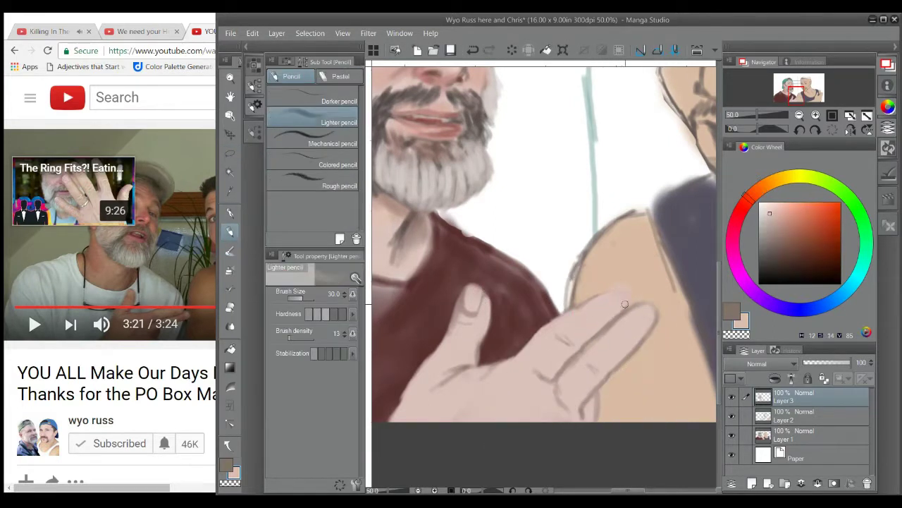
{"action": "left_click_drag", "start_coordinate": [624, 291], "coordinate": [657, 309]}
{"action": "left_click", "coordinate": [614, 298], "text": "alt"}
{"action": "key", "text": "bracketleft"}
{"action": "key", "text": "bracketleft"}
{"action": "key", "text": "bracketleft"}
{"action": "mouse_move", "coordinate": [631, 302]}
{"action": "left_mouse_down"}
{"action": "mouse_move", "coordinate": [658, 306]}
{"action": "mouse_move", "coordinate": [652, 302]}
{"action": "left_mouse_up"}
Step: Paint skin over the lower finger lines, undo the last stroke, and sample the tan shoulder colour
{"action": "left_click_drag", "start_coordinate": [474, 253], "coordinate": [456, 248]}
{"action": "left_click", "coordinate": [462, 271], "text": "alt"}
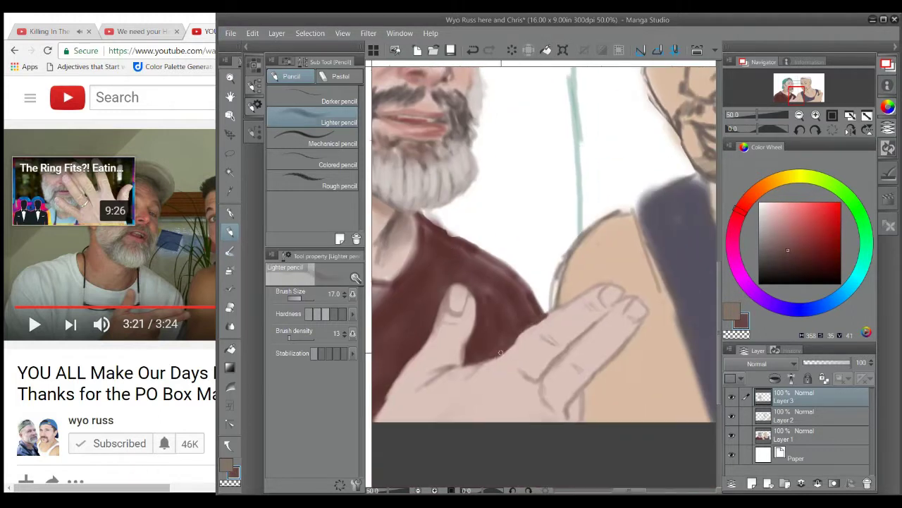
{"action": "left_click", "coordinate": [543, 399], "text": "alt"}
{"action": "mouse_move", "coordinate": [536, 382]}
{"action": "left_mouse_down"}
{"action": "mouse_move", "coordinate": [526, 374]}
{"action": "mouse_move", "coordinate": [550, 409]}
{"action": "mouse_move", "coordinate": [513, 393]}
{"action": "mouse_move", "coordinate": [507, 401]}
{"action": "left_mouse_up"}
{"action": "key", "text": "bracketright"}
{"action": "key", "text": "bracketright"}
{"action": "key", "text": "ctrl+z"}
{"action": "left_click", "coordinate": [599, 407], "text": "alt"}
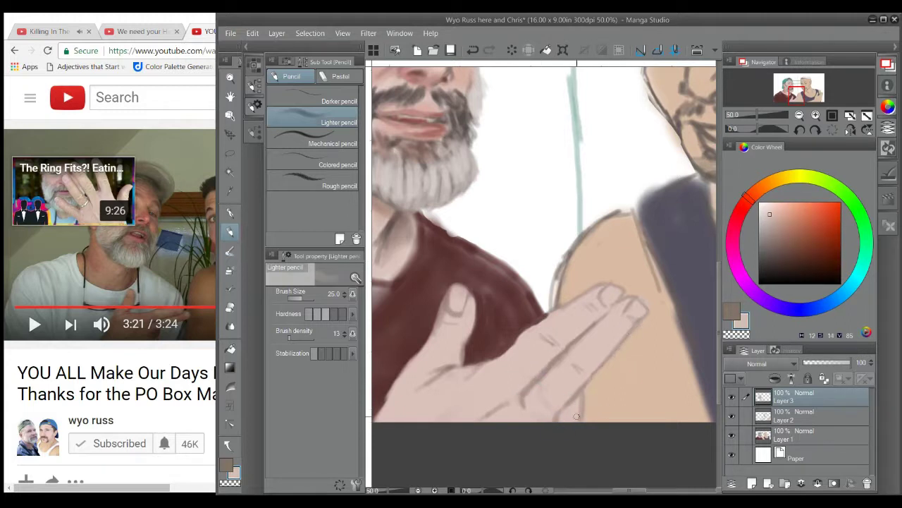
{"action": "left_click", "coordinate": [650, 316], "text": "alt"}
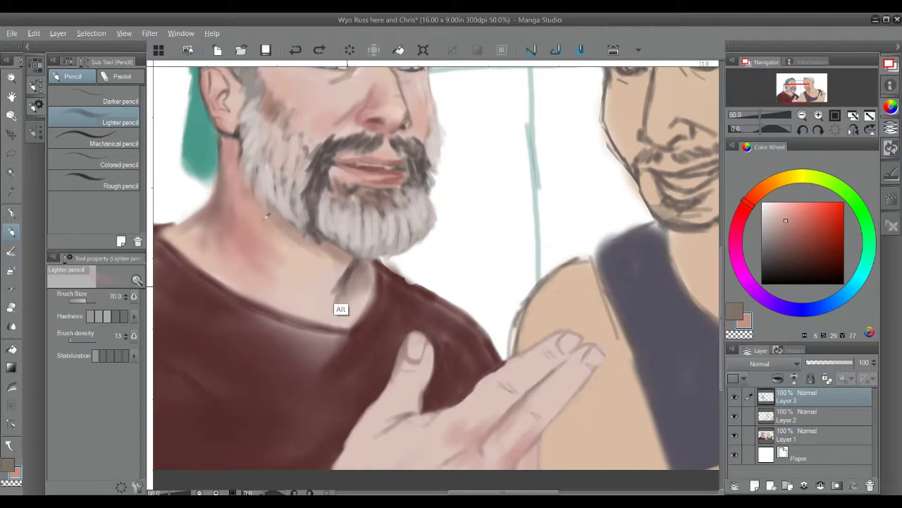
Step: Lighten the hand's upper finger with sampled peach and pink skin tones, then save
{"action": "left_click", "coordinate": [533, 368], "text": "alt"}
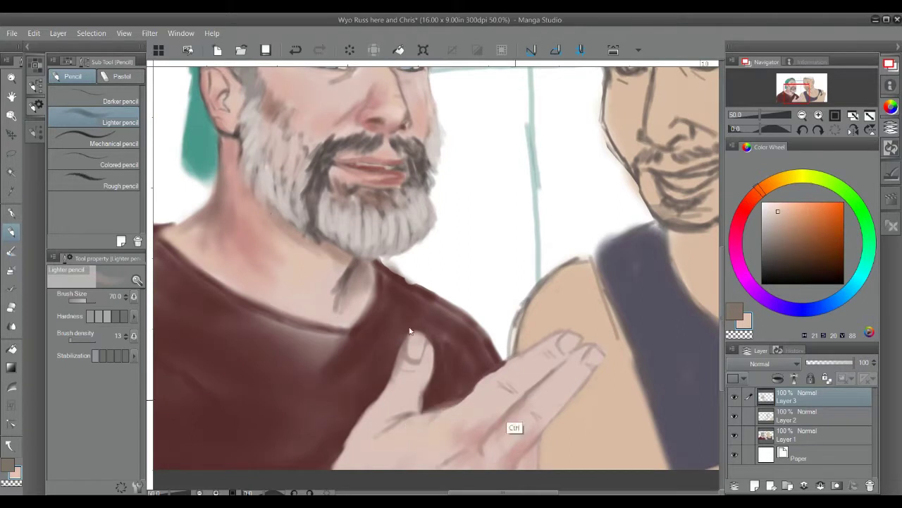
{"action": "left_click", "coordinate": [404, 429], "text": "alt"}
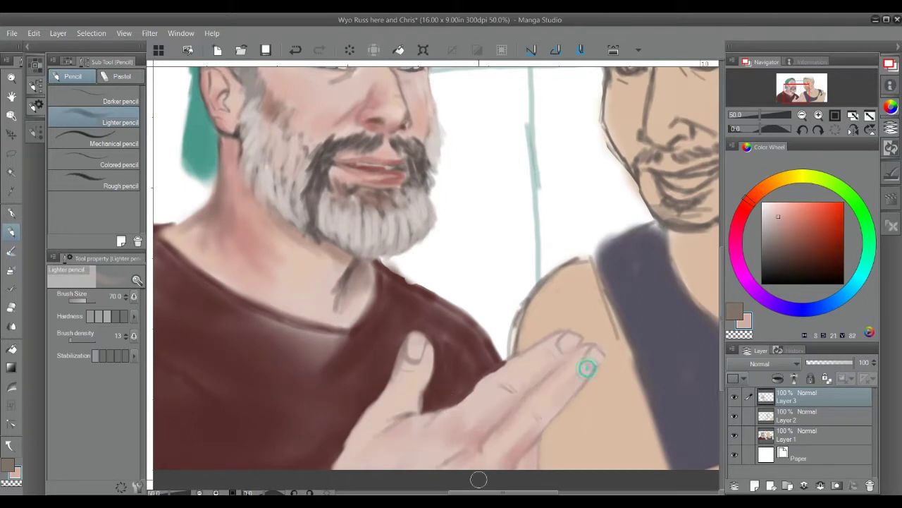
{"action": "key", "text": "bracketleft"}
{"action": "key", "text": "bracketleft"}
{"action": "key", "text": "bracketleft"}
{"action": "key", "text": "bracketleft"}
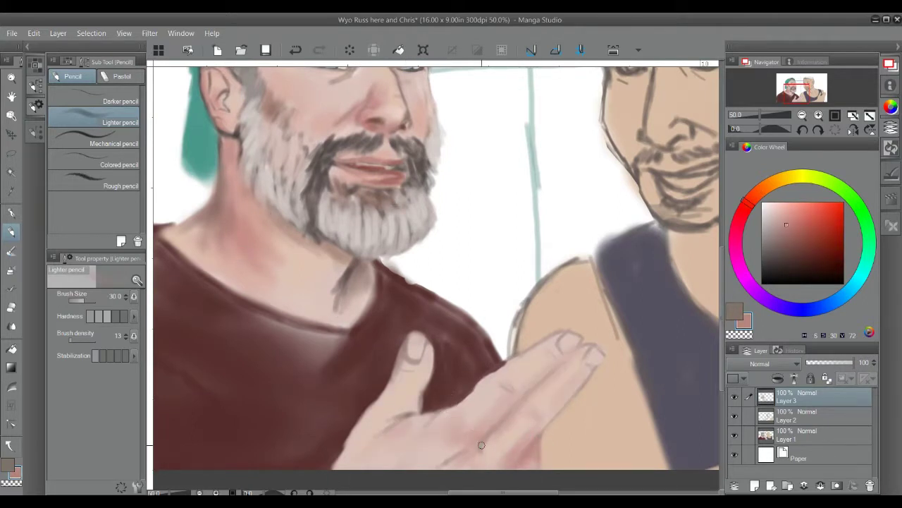
{"action": "left_click", "coordinate": [561, 356], "text": "alt"}
{"action": "left_click", "coordinate": [515, 447], "text": "alt"}
{"action": "key", "text": "bracketright"}
{"action": "left_click_drag", "start_coordinate": [407, 392], "coordinate": [421, 350]}
{"action": "key", "text": "bracketright"}
{"action": "key", "text": "bracketright"}
{"action": "left_click", "coordinate": [515, 400], "text": "alt"}
{"action": "left_click", "coordinate": [414, 373], "text": "alt"}
{"action": "key", "text": "bracketleft"}
{"action": "key", "text": "bracketleft"}
{"action": "key", "text": "bracketleft"}
{"action": "key", "text": "bracketleft"}
{"action": "left_click", "coordinate": [500, 387], "text": "alt"}
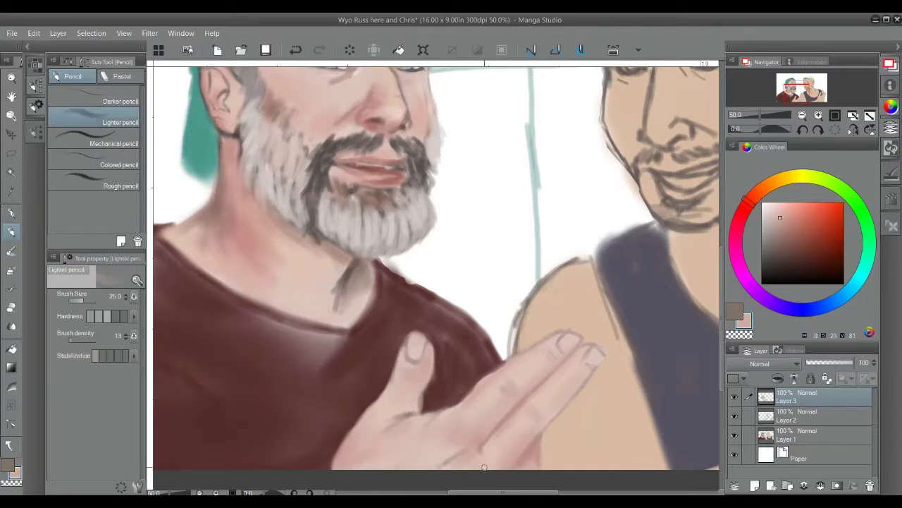
{"action": "key", "text": "ctrl+s"}
Step: Sample fingertip and hand skin tones while framing the hand, then save the painting
{"action": "scroll", "coordinate": [438, 377], "scroll_direction": "up", "scroll_amount": 1}
{"action": "left_click", "coordinate": [437, 343], "text": "alt"}
{"action": "left_click_drag", "start_coordinate": [467, 360], "coordinate": [427, 304]}
{"action": "left_click", "coordinate": [666, 311], "text": "alt"}
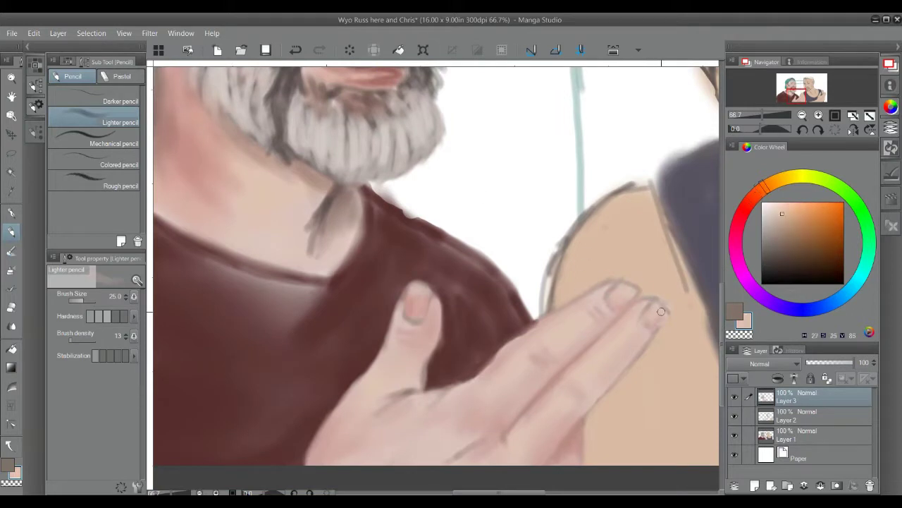
{"action": "left_click_drag", "start_coordinate": [406, 390], "coordinate": [444, 433]}
{"action": "left_click", "coordinate": [453, 338], "text": "alt"}
{"action": "left_click_drag", "start_coordinate": [652, 337], "coordinate": [576, 280]}
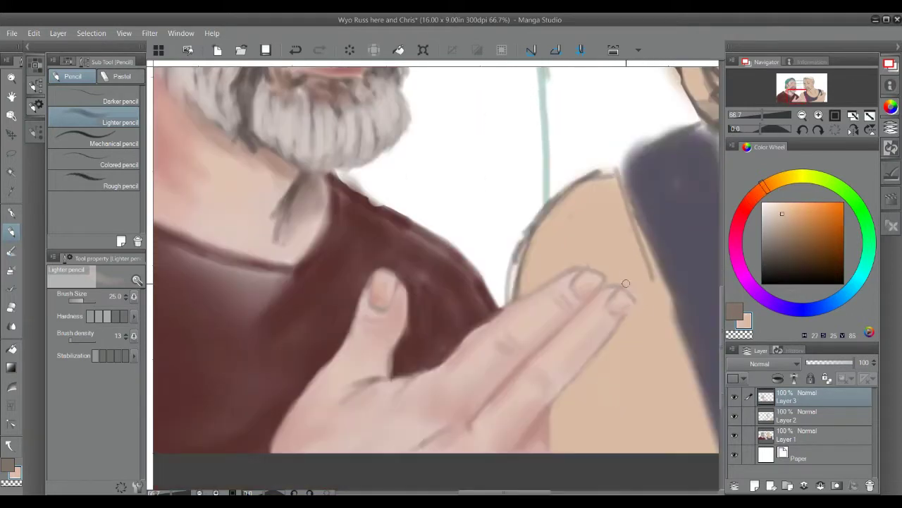
{"action": "left_click", "coordinate": [634, 291], "text": "alt"}
{"action": "left_click", "coordinate": [610, 304], "text": "alt"}
{"action": "left_click", "coordinate": [604, 296], "text": "alt"}
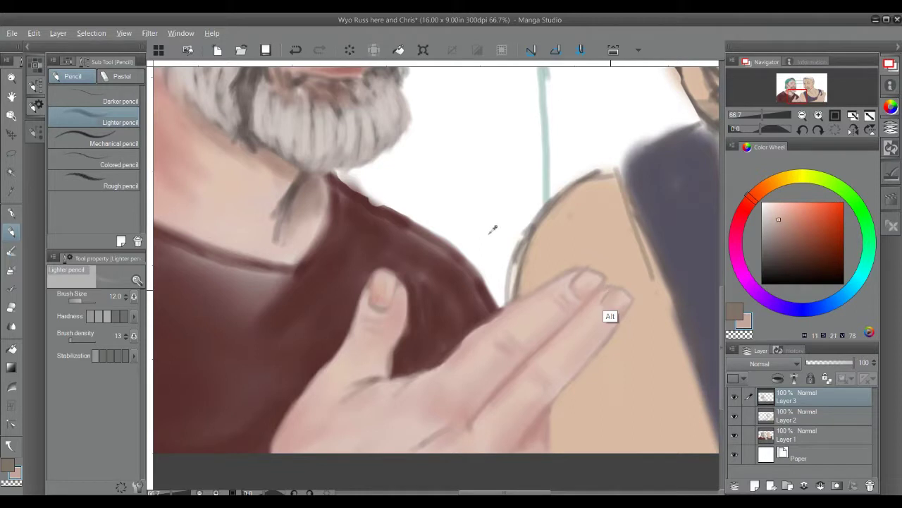
{"action": "left_click", "coordinate": [551, 405], "text": "alt"}
{"action": "left_click_drag", "start_coordinate": [544, 382], "coordinate": [567, 372]}
{"action": "key", "text": "ctrl+s"}
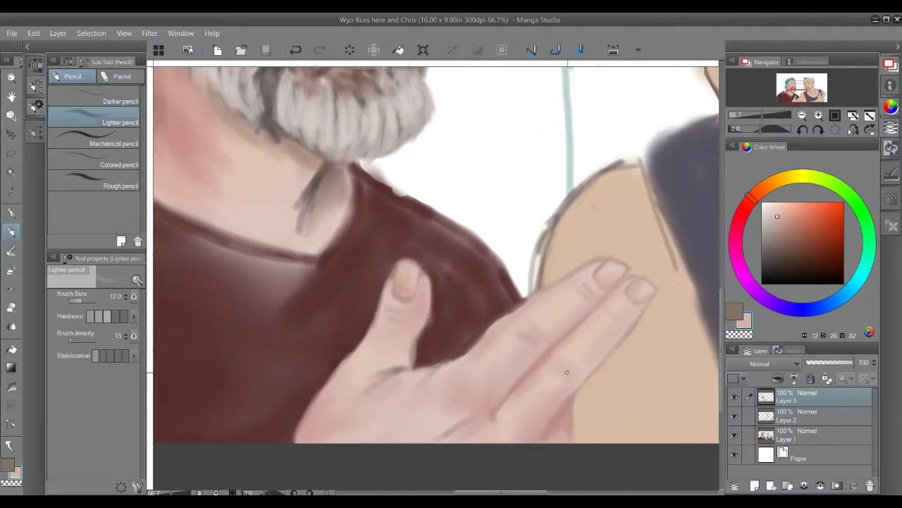
Step: Smooth and darken the maroon shirt across the chest with the Blend tool
{"action": "left_click", "coordinate": [426, 385], "text": "alt"}
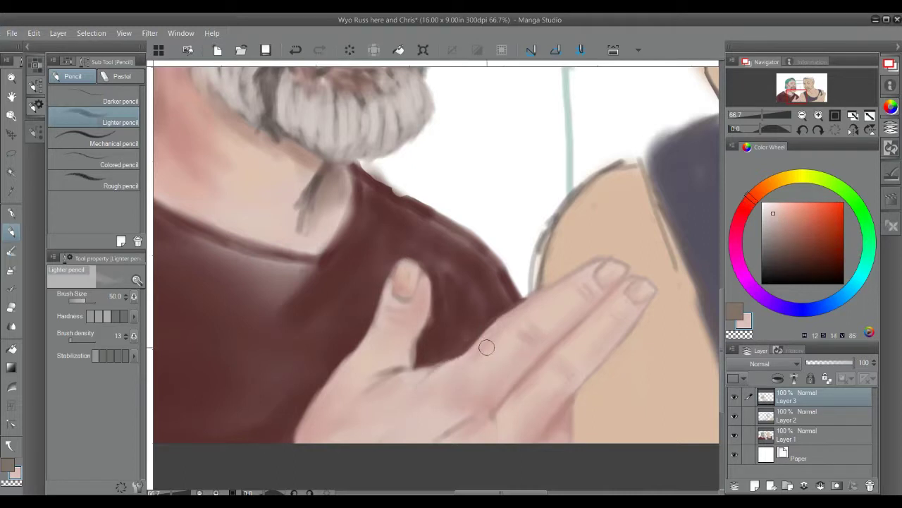
{"action": "key", "text": "j"}
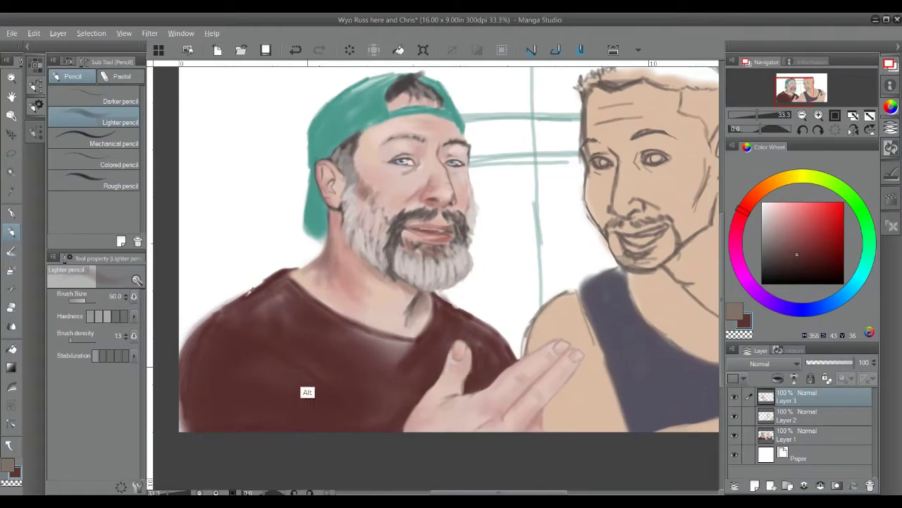
{"action": "mouse_move", "coordinate": [251, 291]}
{"action": "left_mouse_down"}
{"action": "mouse_move", "coordinate": [515, 352]}
{"action": "mouse_move", "coordinate": [434, 304]}
{"action": "mouse_move", "coordinate": [421, 332]}
{"action": "left_mouse_up"}
Step: Paint a dark maroon collar line along the neckline and darken its lower edge
{"action": "left_click", "coordinate": [432, 304], "text": "alt"}
{"action": "left_click", "coordinate": [338, 374], "text": "alt"}
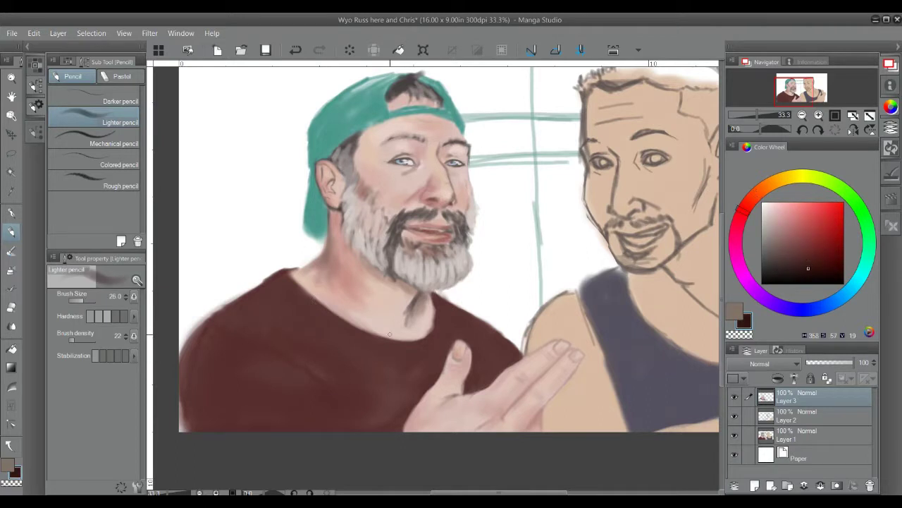
{"action": "mouse_move", "coordinate": [287, 273]}
{"action": "left_mouse_down"}
{"action": "mouse_move", "coordinate": [306, 308]}
{"action": "mouse_move", "coordinate": [359, 326]}
{"action": "mouse_move", "coordinate": [436, 324]}
{"action": "left_mouse_up"}
{"action": "left_click_drag", "start_coordinate": [381, 346], "coordinate": [435, 339]}
{"action": "left_click", "coordinate": [433, 331], "text": "alt"}
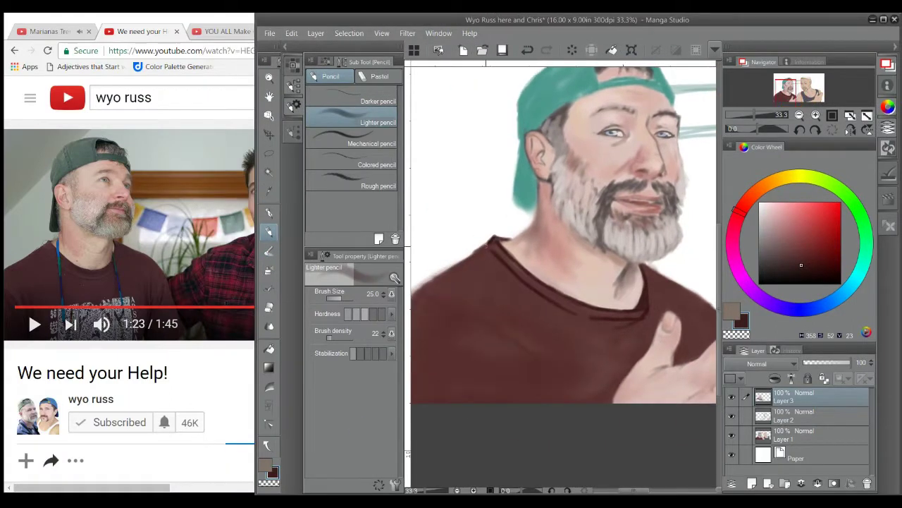
Step: Lasso and delete the stray paint around the hand, then deselect
{"action": "left_click_drag", "start_coordinate": [564, 183], "coordinate": [515, 150]}
{"action": "left_click_drag", "start_coordinate": [642, 282], "coordinate": [627, 328]}
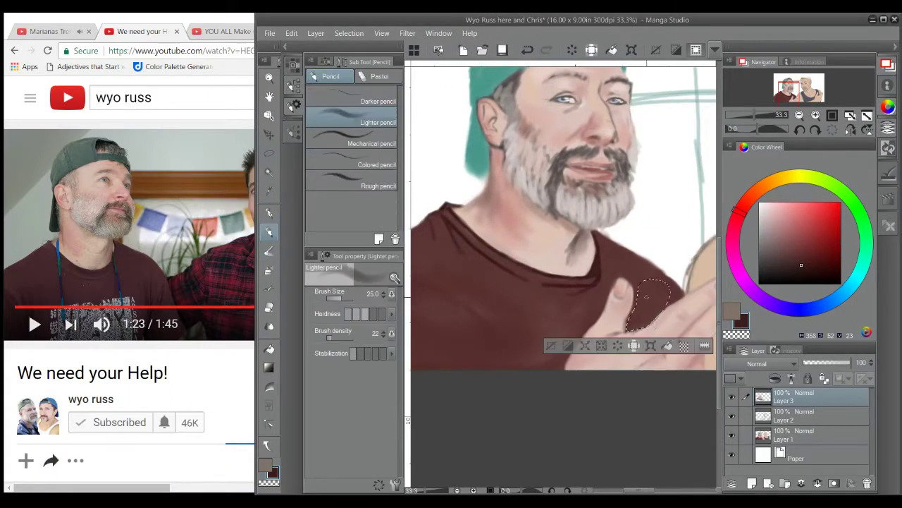
{"action": "key", "text": "Delete"}
{"action": "key", "text": "ctrl+d"}
{"action": "mouse_move", "coordinate": [416, 268]}
{"action": "left_mouse_down"}
{"action": "mouse_move", "coordinate": [442, 260]}
{"action": "mouse_move", "coordinate": [428, 256]}
{"action": "mouse_move", "coordinate": [511, 275]}
{"action": "left_mouse_up"}
Step: On Layer 1, paint teal and darker teal along the cap's left edge near the ear
{"action": "key", "text": "e"}
{"action": "key", "text": "alt+bracketleft"}
{"action": "key", "text": "alt+bracketleft"}
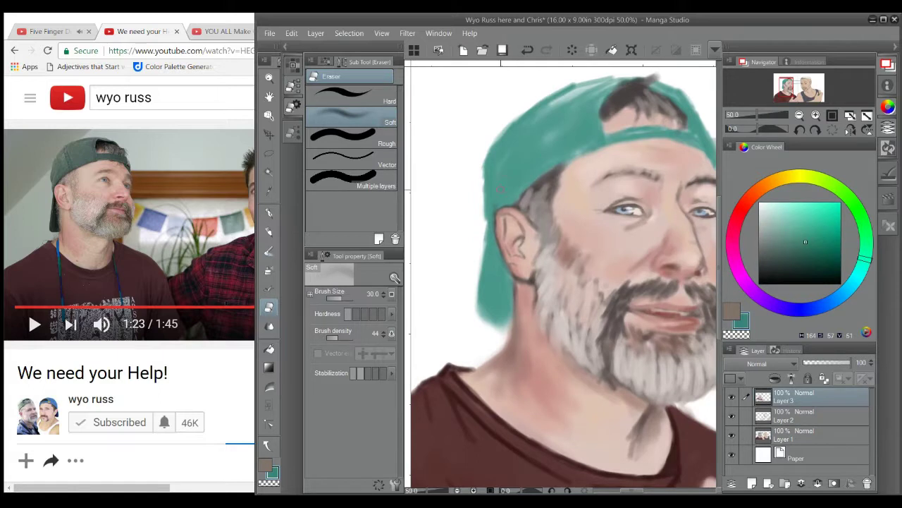
{"action": "key", "text": "p"}
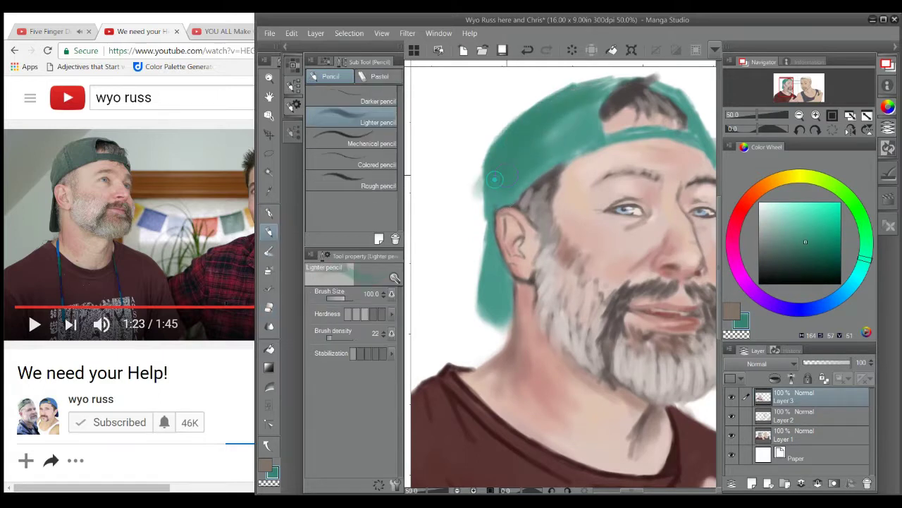
{"action": "left_click_drag", "start_coordinate": [486, 222], "coordinate": [497, 331]}
{"action": "left_click_drag", "start_coordinate": [508, 254], "coordinate": [498, 328]}
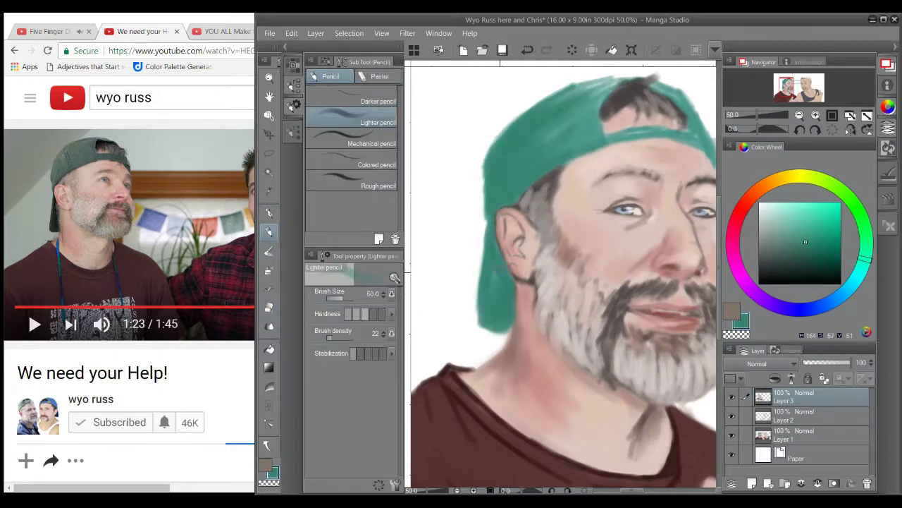
{"action": "left_click", "coordinate": [643, 217], "text": "alt"}
{"action": "mouse_move", "coordinate": [491, 244]}
{"action": "left_mouse_down"}
{"action": "mouse_move", "coordinate": [487, 321]}
{"action": "mouse_move", "coordinate": [512, 304]}
{"action": "mouse_move", "coordinate": [496, 244]}
{"action": "mouse_move", "coordinate": [510, 325]}
{"action": "mouse_move", "coordinate": [492, 303]}
{"action": "mouse_move", "coordinate": [494, 250]}
{"action": "mouse_move", "coordinate": [492, 280]}
{"action": "left_mouse_up"}
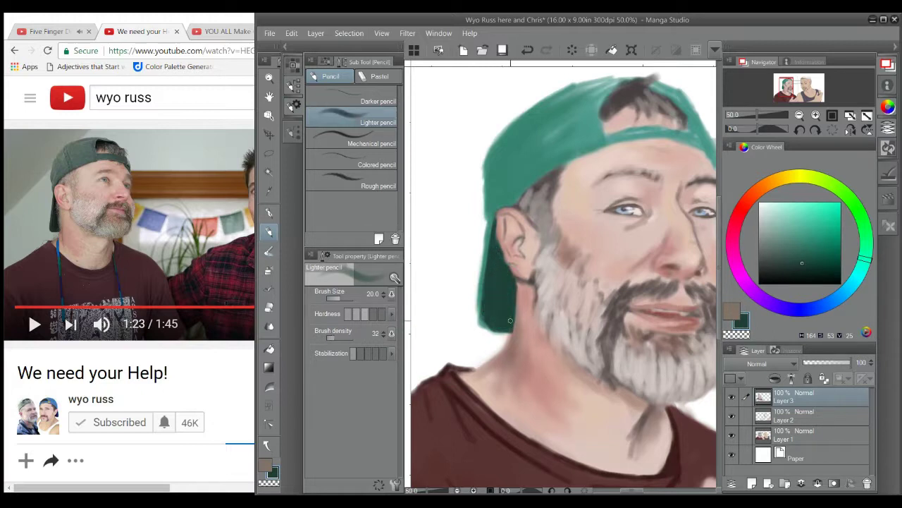
{"action": "left_click_drag", "start_coordinate": [509, 322], "coordinate": [494, 324]}
{"action": "key", "text": "]"}
{"action": "left_click_drag", "start_coordinate": [553, 317], "coordinate": [528, 329]}
{"action": "mouse_move", "coordinate": [494, 268]}
{"action": "left_mouse_down"}
{"action": "mouse_move", "coordinate": [471, 303]}
{"action": "mouse_move", "coordinate": [480, 339]}
{"action": "mouse_move", "coordinate": [471, 308]}
{"action": "left_mouse_up"}
Step: On Layer 2, repaint the cap's left edge in darker teal and fill the cap to the hair
{"action": "key", "text": "["}
{"action": "left_click", "coordinate": [471, 240], "text": "alt"}
{"action": "scroll", "coordinate": [461, 294], "scroll_direction": "up", "scroll_amount": 1}
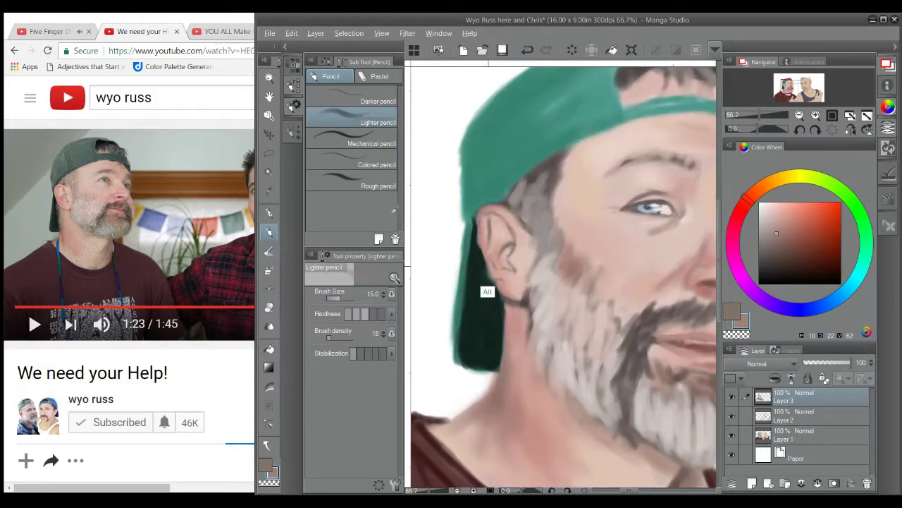
{"action": "left_click", "coordinate": [467, 266], "text": "alt"}
{"action": "key", "text": "e"}
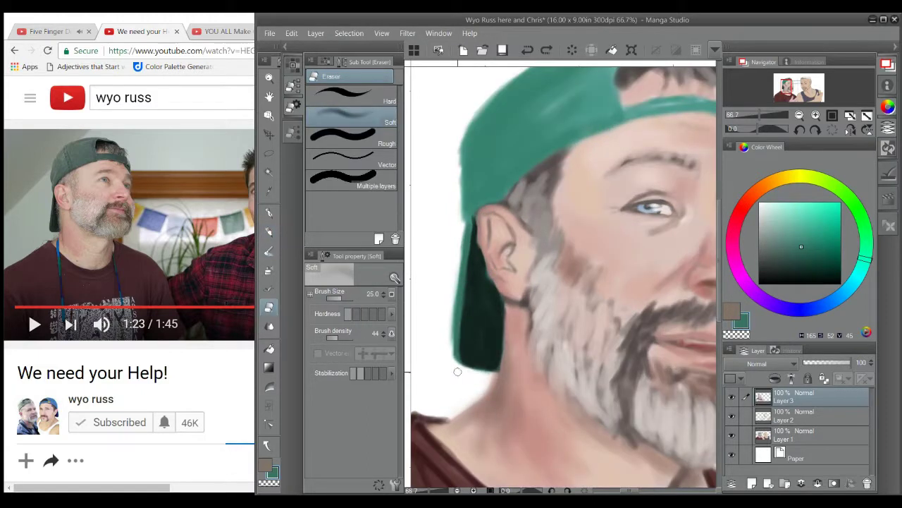
{"action": "left_click", "coordinate": [784, 415]}
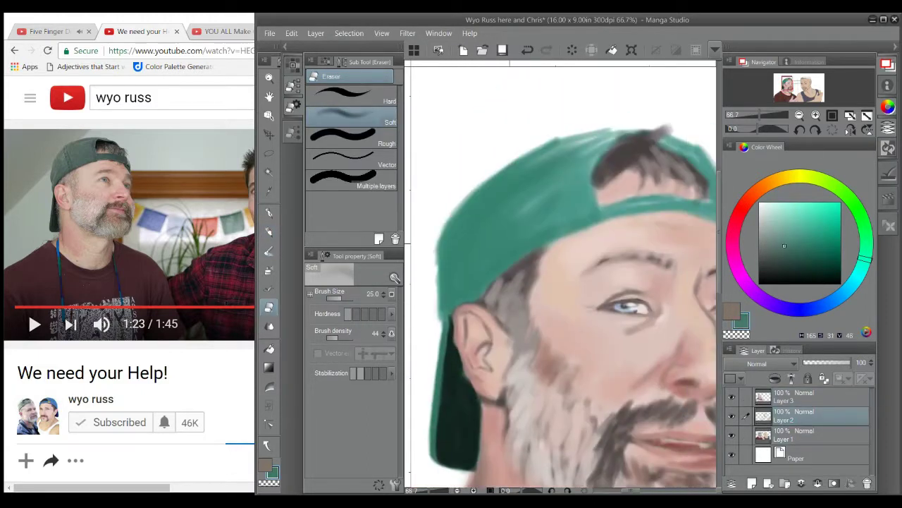
{"action": "key", "text": "p"}
{"action": "key", "text": "ctrl+z"}
{"action": "key", "text": "ctrl+z"}
{"action": "left_click", "coordinate": [643, 199], "text": "alt"}
{"action": "key", "text": "]"}
{"action": "mouse_move", "coordinate": [448, 330]}
{"action": "left_mouse_down"}
{"action": "mouse_move", "coordinate": [440, 317]}
{"action": "mouse_move", "coordinate": [487, 182]}
{"action": "left_mouse_up"}
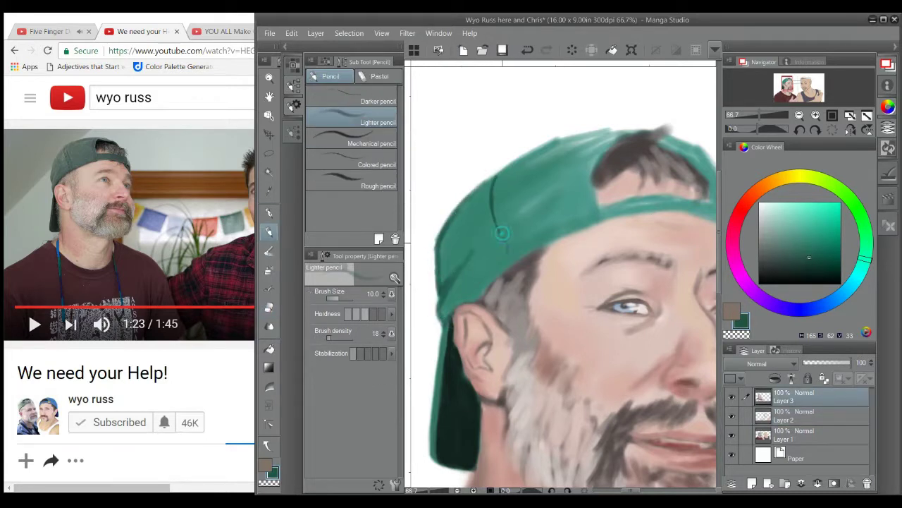
{"action": "mouse_move", "coordinate": [522, 250]}
{"action": "left_mouse_down"}
{"action": "mouse_move", "coordinate": [600, 232]}
{"action": "mouse_move", "coordinate": [596, 149]}
{"action": "left_mouse_up"}
Step: Add a dark seam stitch, dark hair at the cap top, brim strokes and light teal on the back
{"action": "left_click_drag", "start_coordinate": [565, 264], "coordinate": [493, 268]}
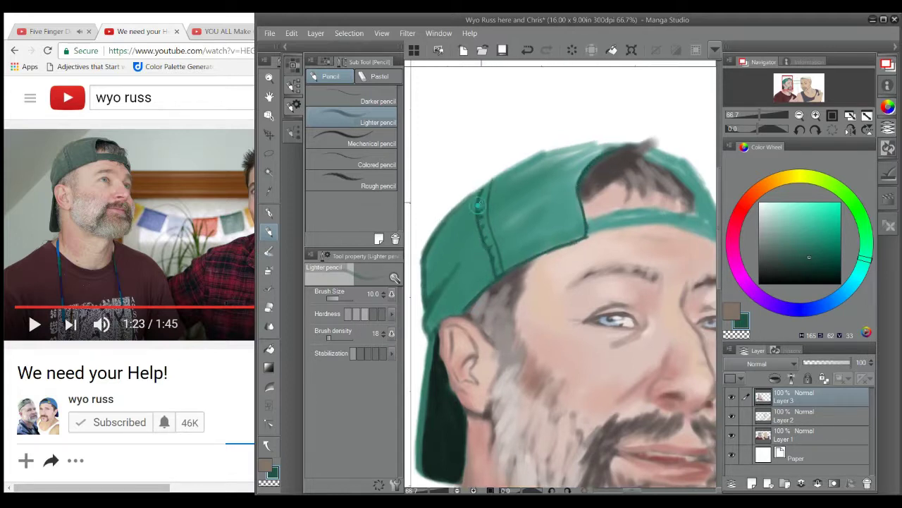
{"action": "left_click_drag", "start_coordinate": [482, 187], "coordinate": [504, 267]}
{"action": "left_click_drag", "start_coordinate": [577, 231], "coordinate": [614, 150]}
{"action": "left_click_drag", "start_coordinate": [613, 211], "coordinate": [554, 198]}
{"action": "left_click_drag", "start_coordinate": [634, 201], "coordinate": [553, 220]}
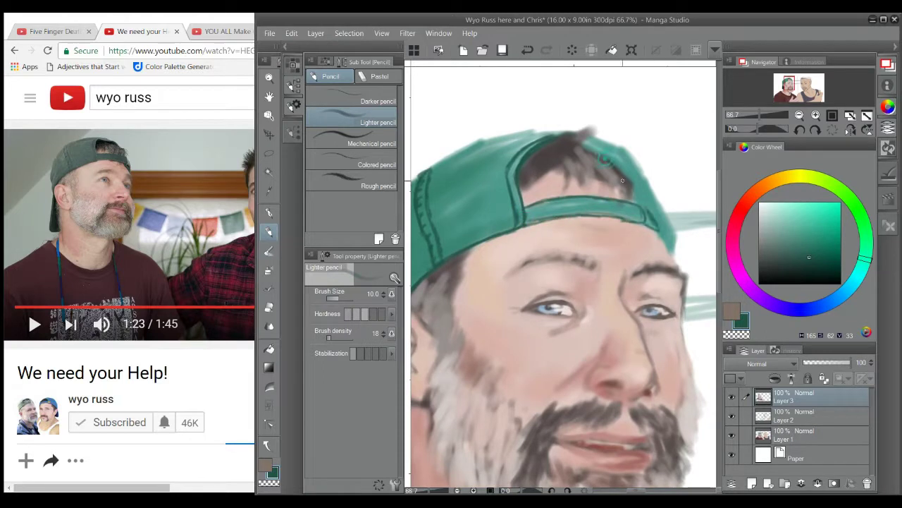
{"action": "left_click", "coordinate": [626, 185], "text": "alt"}
{"action": "left_click", "coordinate": [594, 169], "text": "alt"}
{"action": "left_click", "coordinate": [597, 197], "text": "alt"}
{"action": "left_click_drag", "start_coordinate": [493, 282], "coordinate": [575, 293]}
{"action": "mouse_move", "coordinate": [459, 240]}
{"action": "left_mouse_down"}
{"action": "mouse_move", "coordinate": [486, 211]}
{"action": "mouse_move", "coordinate": [472, 289]}
{"action": "left_mouse_up"}
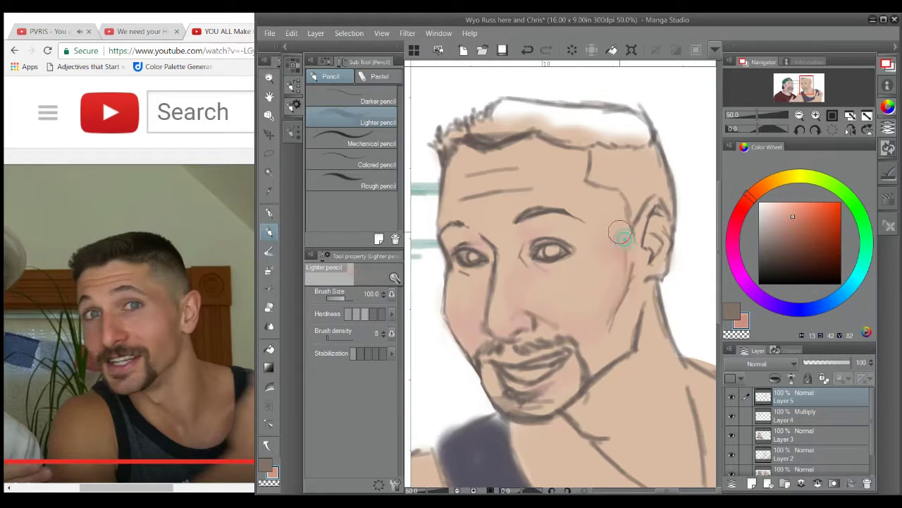
Step: Paint pink blush near the left eye and cheek, sampling skin, teal and brown tones
{"action": "left_click_drag", "start_coordinate": [523, 271], "coordinate": [479, 317]}
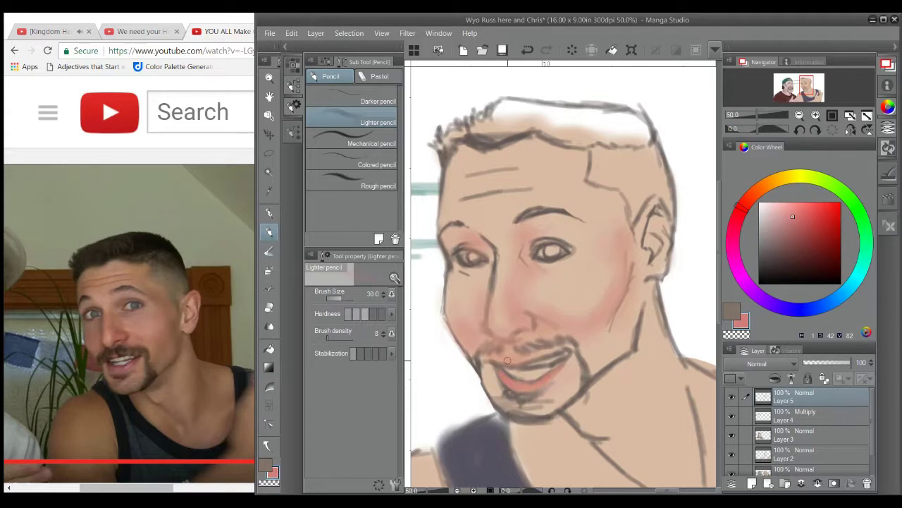
{"action": "left_click", "coordinate": [563, 274], "text": "alt"}
{"action": "scroll", "coordinate": [557, 264], "scroll_direction": "up", "scroll_amount": 1}
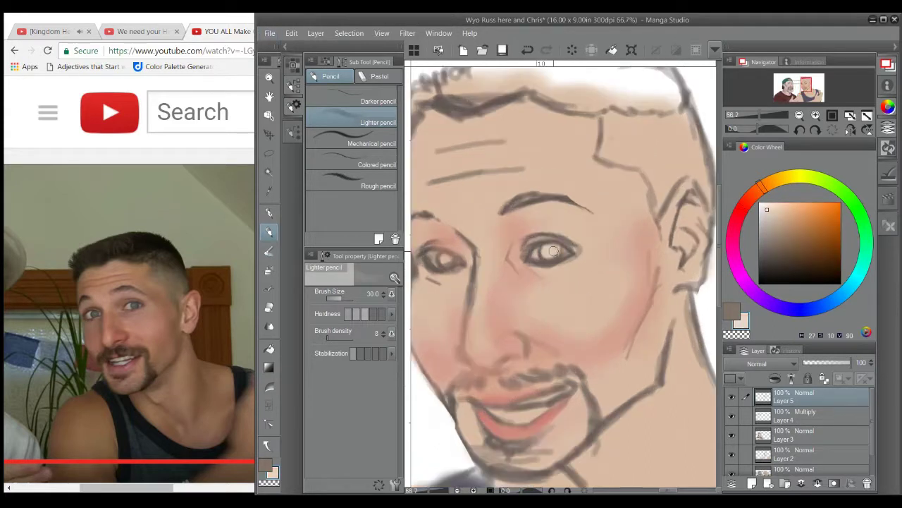
{"action": "scroll", "coordinate": [469, 259], "scroll_direction": "left", "scroll_amount": 2}
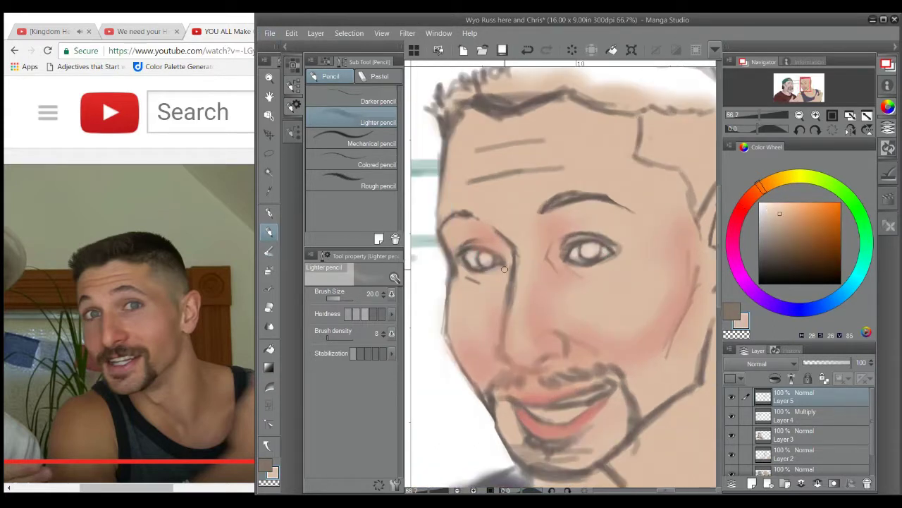
{"action": "left_click", "coordinate": [866, 252]}
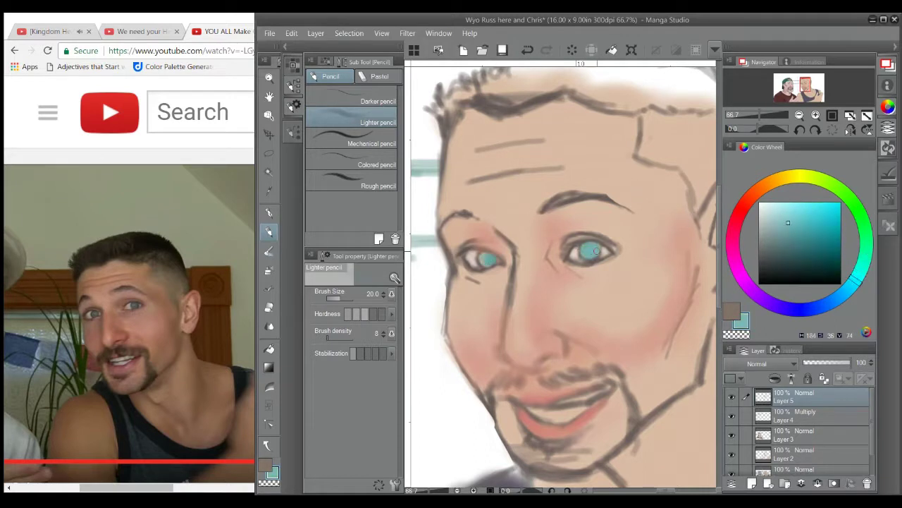
{"action": "left_click", "coordinate": [480, 244], "text": "alt"}
{"action": "key", "text": "bracketleft"}
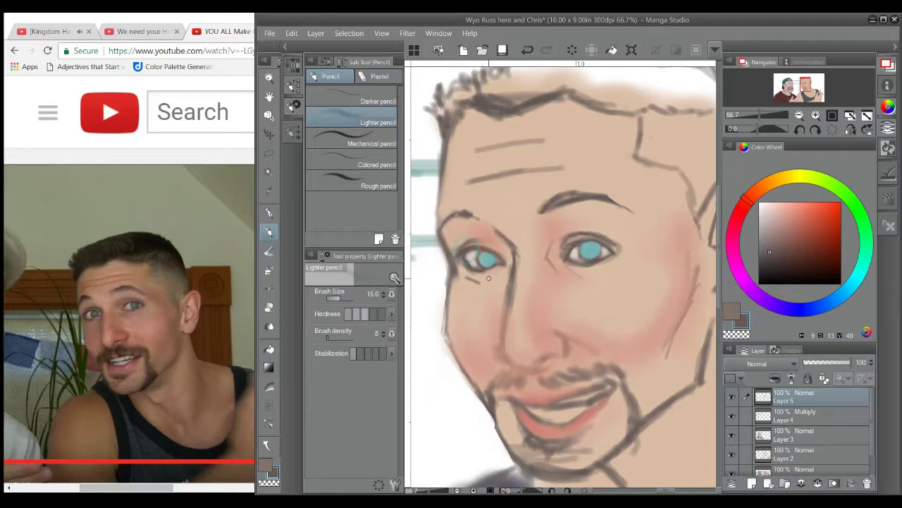
{"action": "left_click", "coordinate": [603, 163], "text": "alt"}
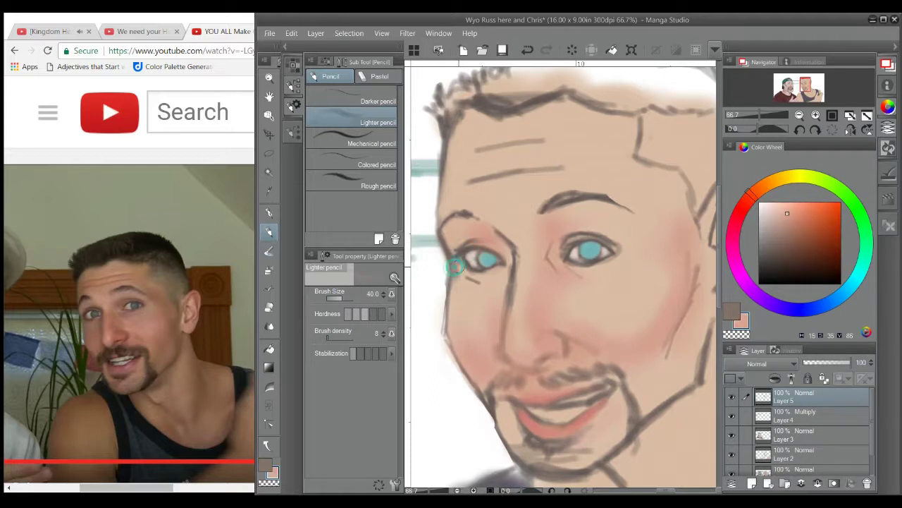
{"action": "left_click_drag", "start_coordinate": [606, 203], "coordinate": [587, 137]}
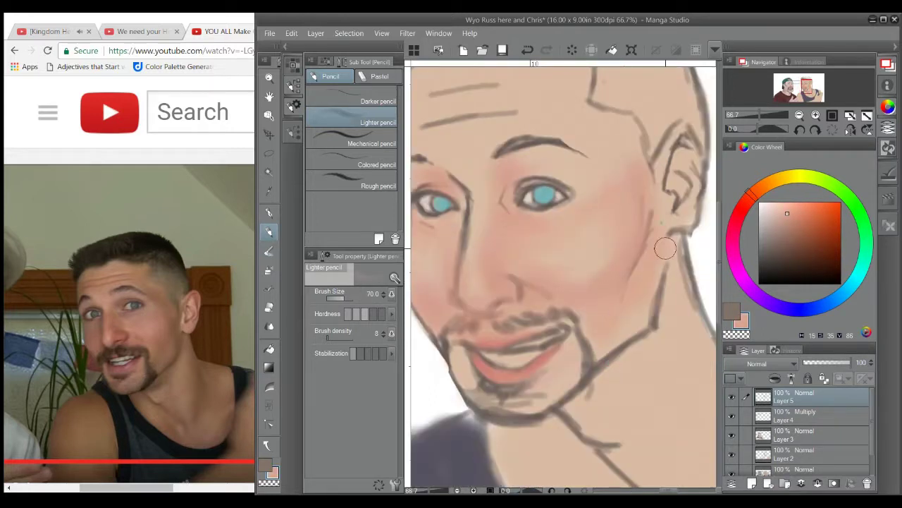
{"action": "left_click_drag", "start_coordinate": [529, 398], "coordinate": [529, 379]}
Step: Select all layers, then move the working layer from Layer 1 through Layer 2 to Layer 5
{"action": "key", "text": "ctrl+alt+a"}
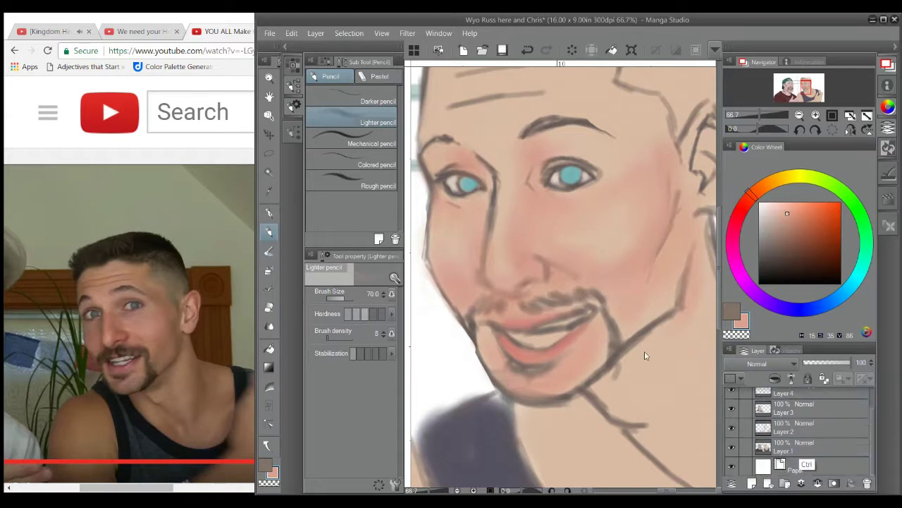
{"action": "key", "text": "e"}
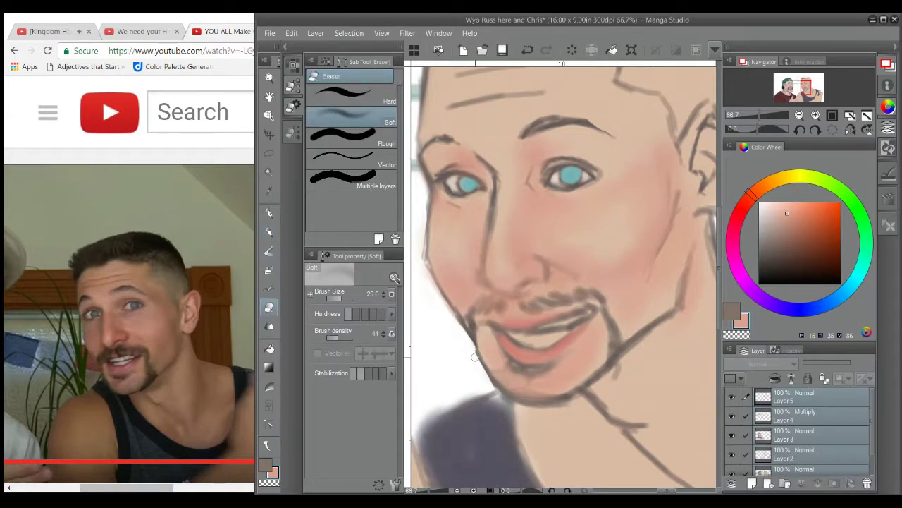
{"action": "key", "text": "alt+["}
{"action": "key", "text": "alt+["}
{"action": "key", "text": "alt+["}
{"action": "key", "text": "alt+["}
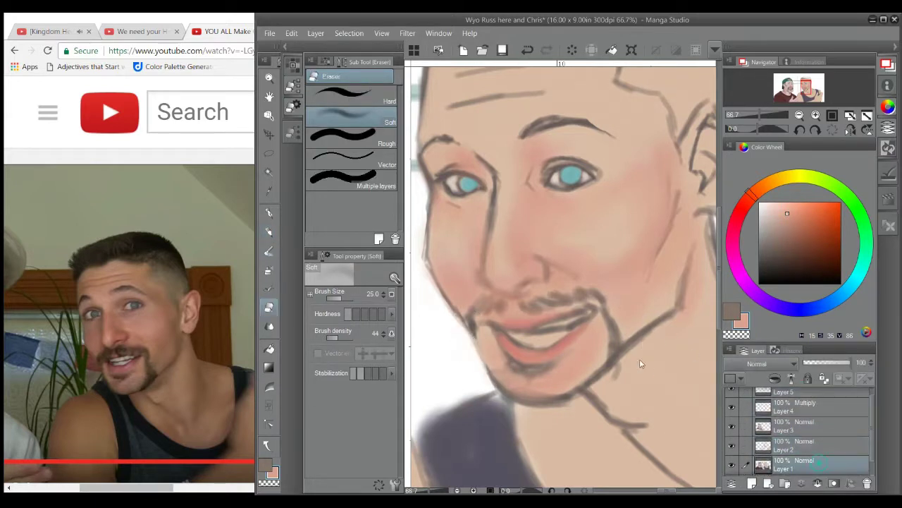
{"action": "scroll", "coordinate": [488, 322], "scroll_direction": "up", "scroll_amount": 2}
{"action": "key", "text": "alt+]"}
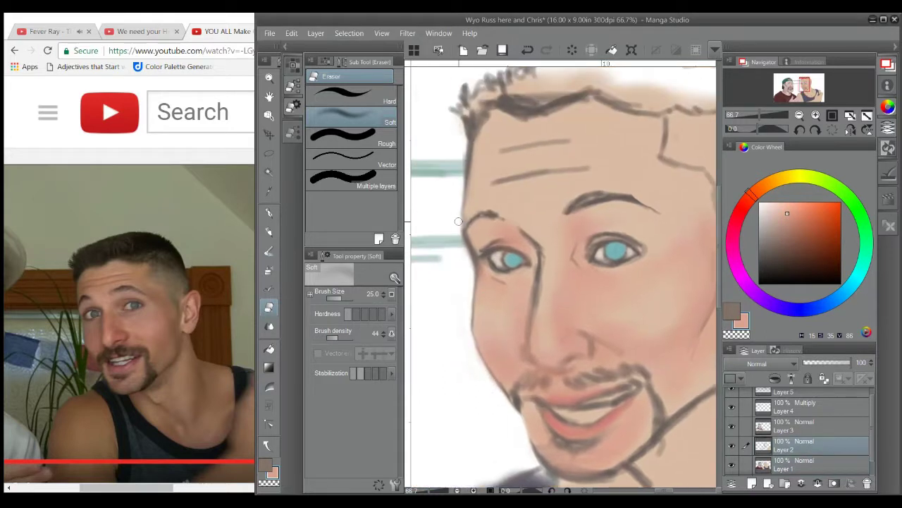
{"action": "key", "text": "alt+]"}
{"action": "key", "text": "alt+]"}
{"action": "key", "text": "alt+]"}
{"action": "scroll", "coordinate": [564, 275], "scroll_direction": "down", "scroll_amount": 1}
{"action": "key", "text": "p"}
Step: Cover the forehead creases with skin tone and redraw them as faint dark-brown lines
{"action": "left_click", "coordinate": [452, 247], "text": "alt"}
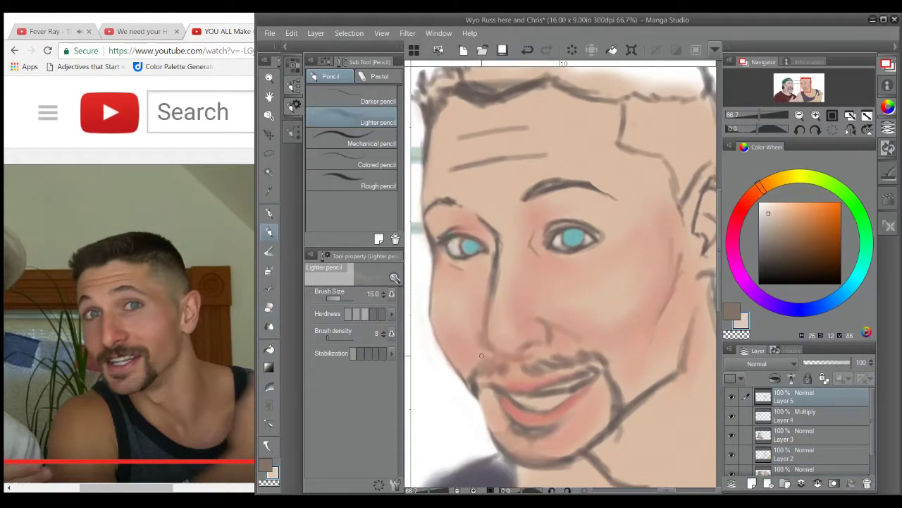
{"action": "left_click", "coordinate": [566, 261], "text": "alt"}
{"action": "left_click", "coordinate": [485, 199], "text": "alt"}
{"action": "mouse_move", "coordinate": [451, 163]}
{"action": "left_mouse_down"}
{"action": "mouse_move", "coordinate": [520, 151]}
{"action": "mouse_move", "coordinate": [520, 134]}
{"action": "left_mouse_up"}
{"action": "left_click", "coordinate": [543, 189], "text": "alt"}
{"action": "key", "text": "]"}
{"action": "left_click_drag", "start_coordinate": [458, 164], "coordinate": [557, 159]}
{"action": "left_click_drag", "start_coordinate": [496, 132], "coordinate": [541, 130]}
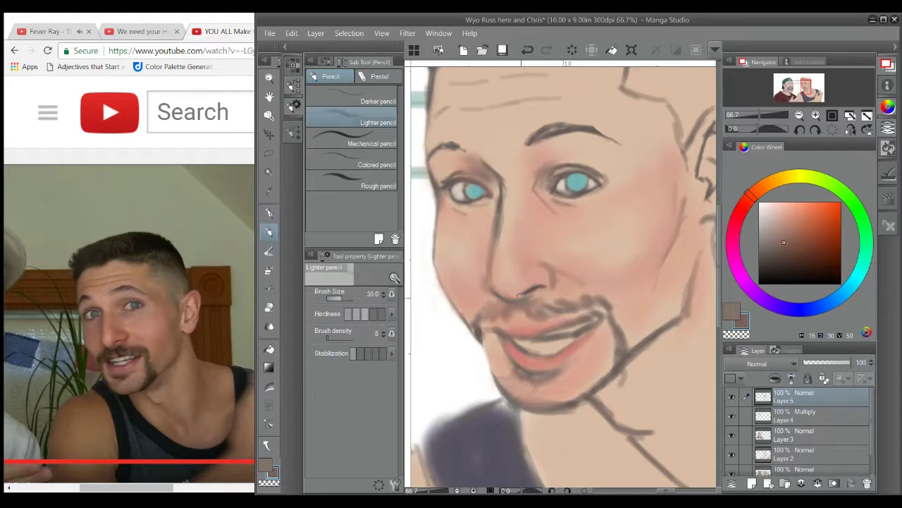
{"action": "left_click", "coordinate": [528, 352], "text": "alt"}
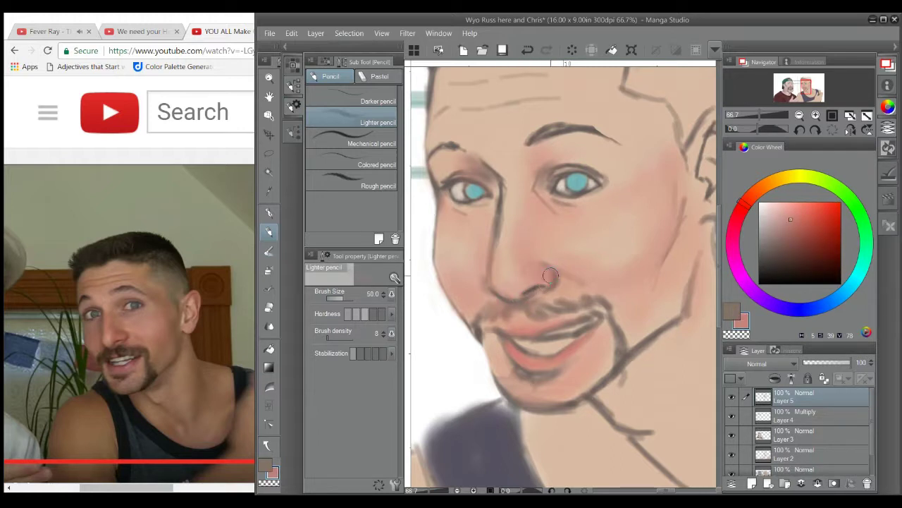
Step: Brush soft pink along the nose bridge, then sample nearby skin and tan tones
{"action": "left_click_drag", "start_coordinate": [504, 230], "coordinate": [530, 208]}
{"action": "key", "text": "j"}
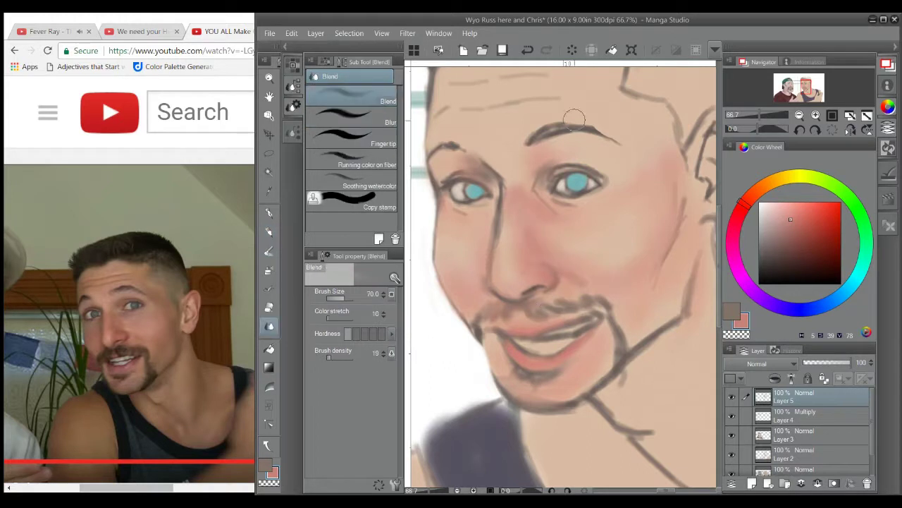
{"action": "key", "text": "p"}
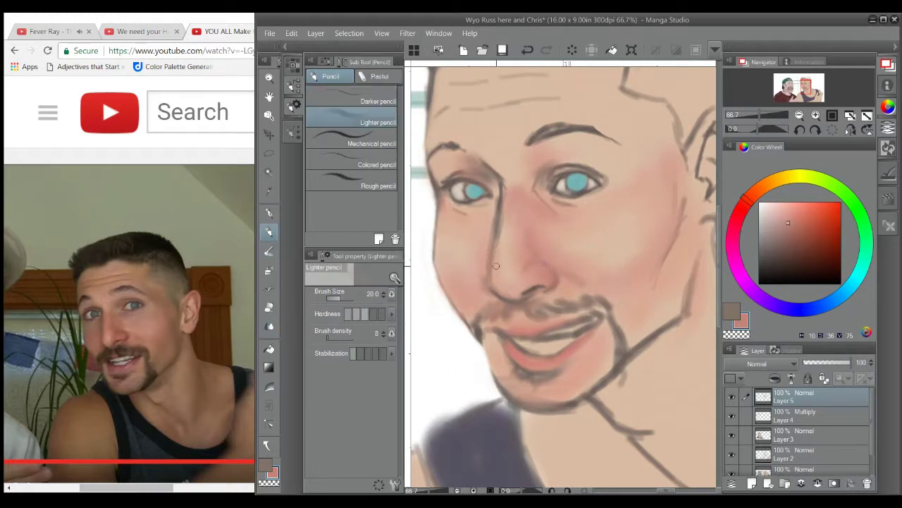
{"action": "left_click", "coordinate": [493, 266], "text": "alt"}
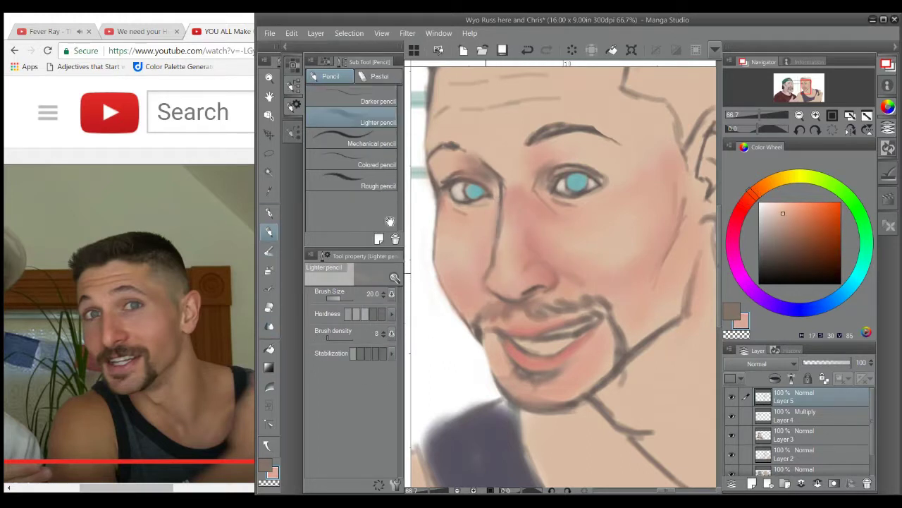
{"action": "scroll", "coordinate": [487, 249], "scroll_direction": "up", "scroll_amount": 2}
{"action": "key", "text": "bracketright"}
{"action": "key", "text": "bracketright"}
{"action": "key", "text": "bracketright"}
{"action": "key", "text": "bracketright"}
{"action": "left_click", "coordinate": [504, 215], "text": "alt"}
{"action": "left_click", "coordinate": [514, 204], "text": "alt"}
{"action": "scroll", "coordinate": [498, 181], "scroll_direction": "up", "scroll_amount": 2}
{"action": "left_click", "coordinate": [491, 176], "text": "alt"}
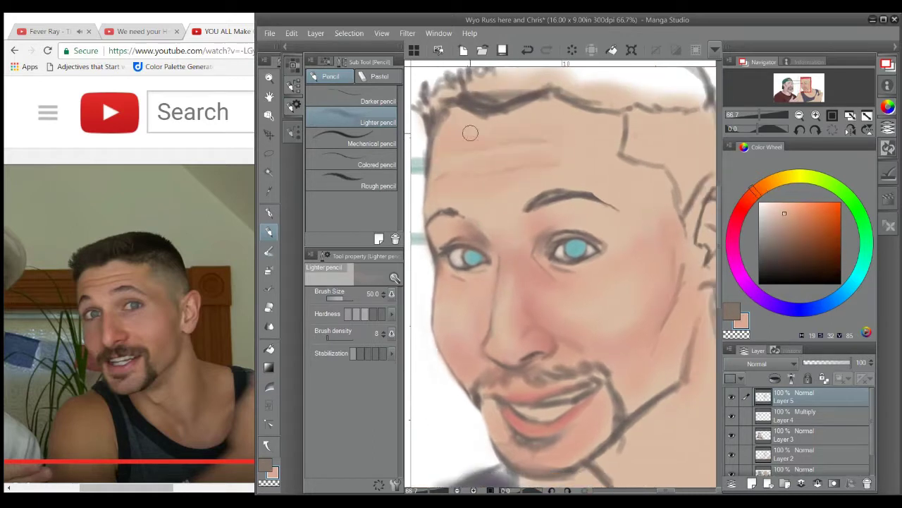
{"action": "scroll", "coordinate": [614, 135], "scroll_direction": "down", "scroll_amount": 2}
{"action": "left_click", "coordinate": [613, 135], "text": "alt"}
Step: Zoom out to frame the face and neck, alternating blend, paint and soft-eraser tools
{"action": "key", "text": "j"}
{"action": "key", "text": "p"}
{"action": "key", "text": "p"}
{"action": "scroll", "coordinate": [604, 288], "scroll_direction": "down", "scroll_amount": 1}
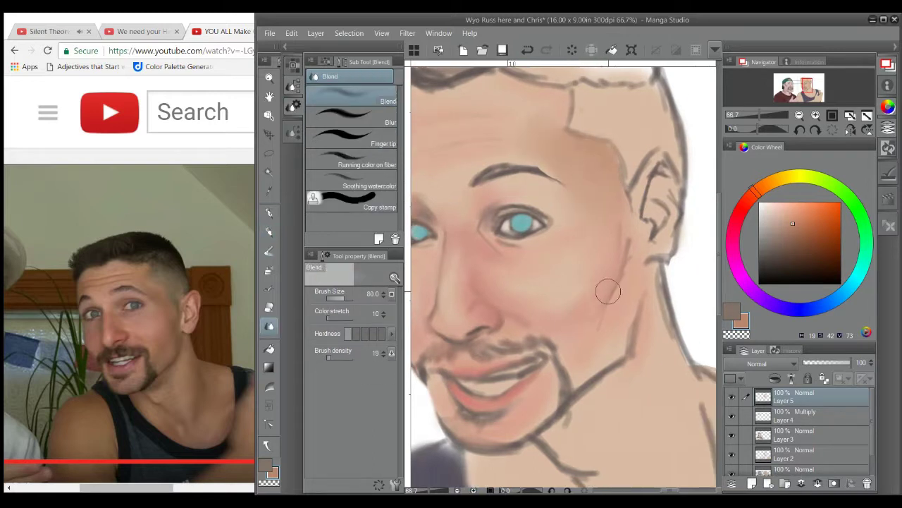
{"action": "key", "text": "p"}
{"action": "scroll", "coordinate": [626, 272], "scroll_direction": "down", "scroll_amount": 2}
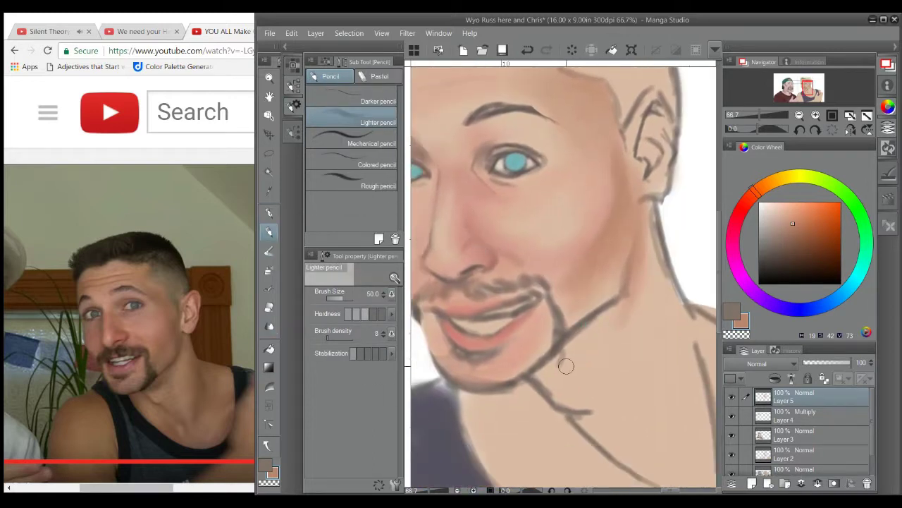
{"action": "scroll", "coordinate": [558, 351], "scroll_direction": "up", "scroll_amount": 2}
{"action": "key", "text": "p"}
{"action": "key", "text": "p"}
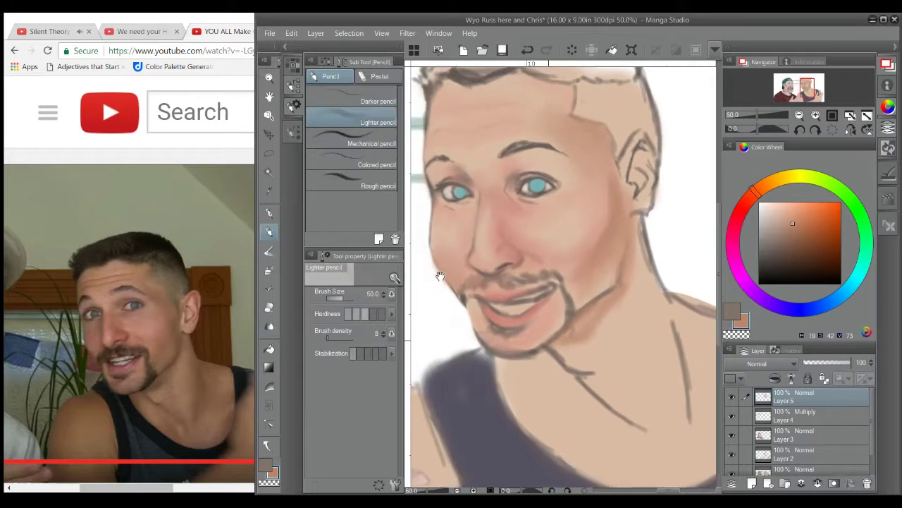
{"action": "scroll", "coordinate": [536, 345], "scroll_direction": "down", "scroll_amount": 1}
{"action": "left_click_drag", "start_coordinate": [503, 333], "coordinate": [510, 342]}
{"action": "scroll", "coordinate": [508, 338], "scroll_direction": "down", "scroll_amount": 2}
{"action": "scroll", "coordinate": [428, 258], "scroll_direction": "right", "scroll_amount": 2}
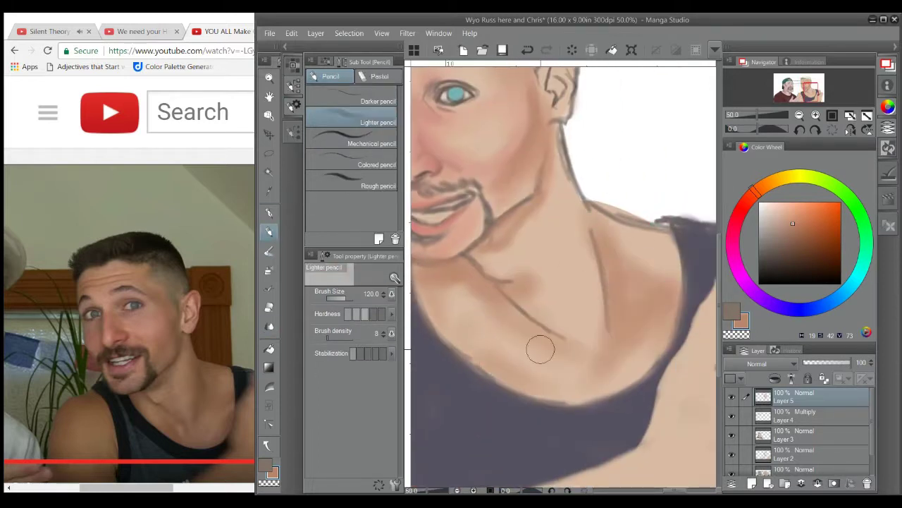
{"action": "scroll", "coordinate": [509, 337], "scroll_direction": "up", "scroll_amount": 1}
{"action": "scroll", "coordinate": [510, 337], "scroll_direction": "left", "scroll_amount": 2}
{"action": "scroll", "coordinate": [592, 362], "scroll_direction": "right", "scroll_amount": 2}
{"action": "scroll", "coordinate": [585, 225], "scroll_direction": "up", "scroll_amount": 1}
{"action": "key", "text": "j"}
{"action": "scroll", "coordinate": [576, 250], "scroll_direction": "down", "scroll_amount": 1}
{"action": "scroll", "coordinate": [512, 290], "scroll_direction": "down", "scroll_amount": 1}
{"action": "scroll", "coordinate": [512, 289], "scroll_direction": "right", "scroll_amount": 1}
{"action": "scroll", "coordinate": [522, 317], "scroll_direction": "up", "scroll_amount": 1}
{"action": "scroll", "coordinate": [522, 317], "scroll_direction": "left", "scroll_amount": 2}
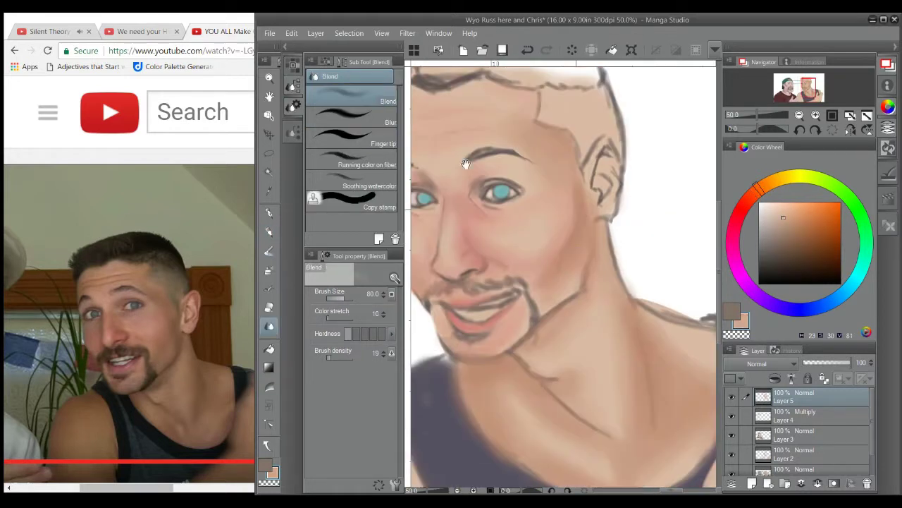
{"action": "scroll", "coordinate": [529, 339], "scroll_direction": "left", "scroll_amount": 1}
{"action": "scroll", "coordinate": [540, 359], "scroll_direction": "up", "scroll_amount": 1}
{"action": "scroll", "coordinate": [540, 359], "scroll_direction": "down", "scroll_amount": 1}
{"action": "key", "text": "e"}
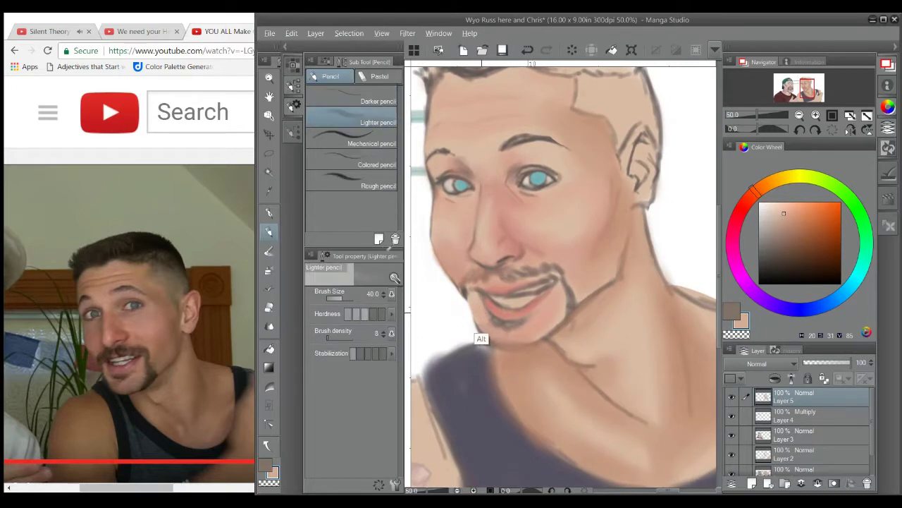
Step: Sample the face colour on Layer 1, return to Layer 5, and blend darker facial tones
{"action": "left_click", "coordinate": [469, 317], "text": "ctrl+shift"}
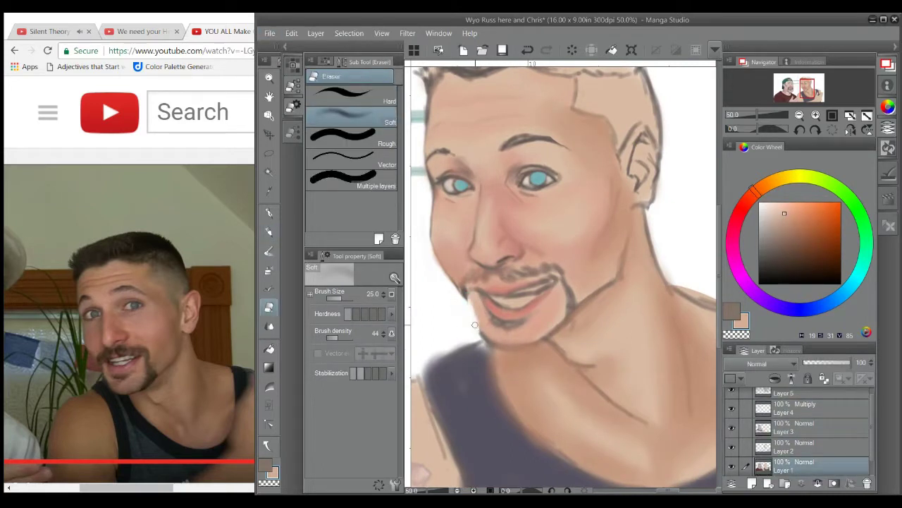
{"action": "key", "text": "p"}
{"action": "left_click", "coordinate": [506, 339], "text": "ctrl+shift"}
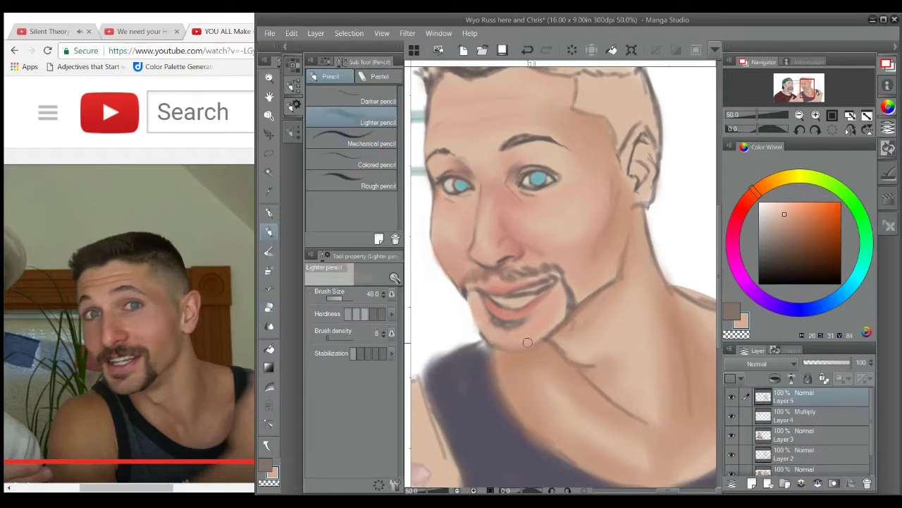
{"action": "left_click", "coordinate": [536, 324], "text": "alt"}
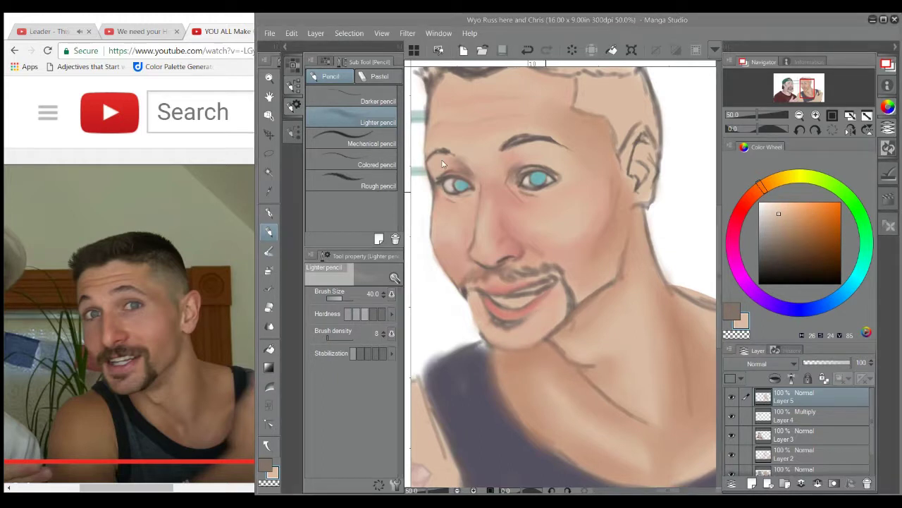
{"action": "scroll", "coordinate": [523, 187], "scroll_direction": "up", "scroll_amount": 1}
{"action": "key", "text": "bracketleft"}
{"action": "key", "text": "bracketleft"}
{"action": "key", "text": "bracketleft"}
{"action": "left_click_drag", "start_coordinate": [446, 175], "coordinate": [472, 194]}
{"action": "key", "text": "bracketleft"}
{"action": "key", "text": "bracketleft"}
{"action": "key", "text": "bracketleft"}
{"action": "key", "text": "bracketleft"}
{"action": "key", "text": "bracketleft"}
{"action": "key", "text": "bracketleft"}
{"action": "left_click", "coordinate": [448, 238], "text": "alt"}
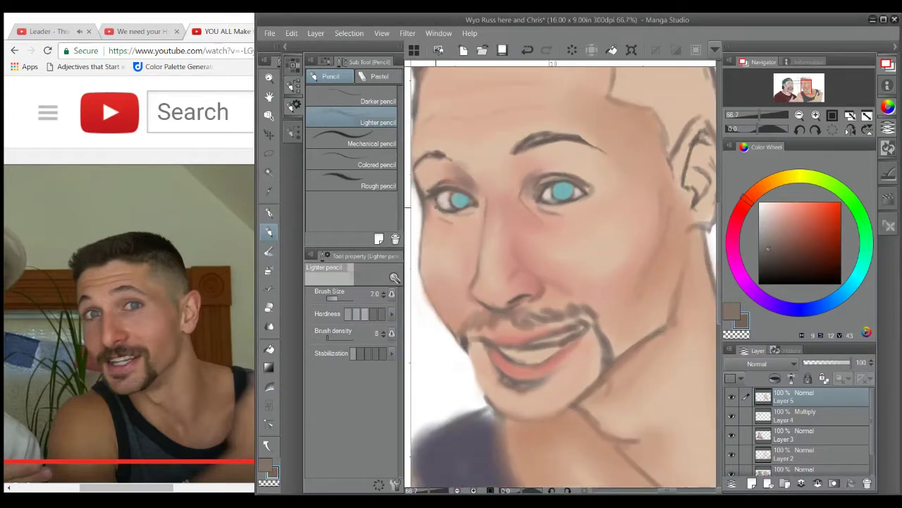
{"action": "mouse_move", "coordinate": [441, 229]}
{"action": "left_mouse_down"}
{"action": "mouse_move", "coordinate": [444, 272]}
{"action": "mouse_move", "coordinate": [479, 177]}
{"action": "mouse_move", "coordinate": [493, 190]}
{"action": "left_mouse_up"}
{"action": "key", "text": "j"}
{"action": "left_click_drag", "start_coordinate": [551, 316], "coordinate": [454, 374]}
{"action": "left_click", "coordinate": [454, 374], "text": "alt"}
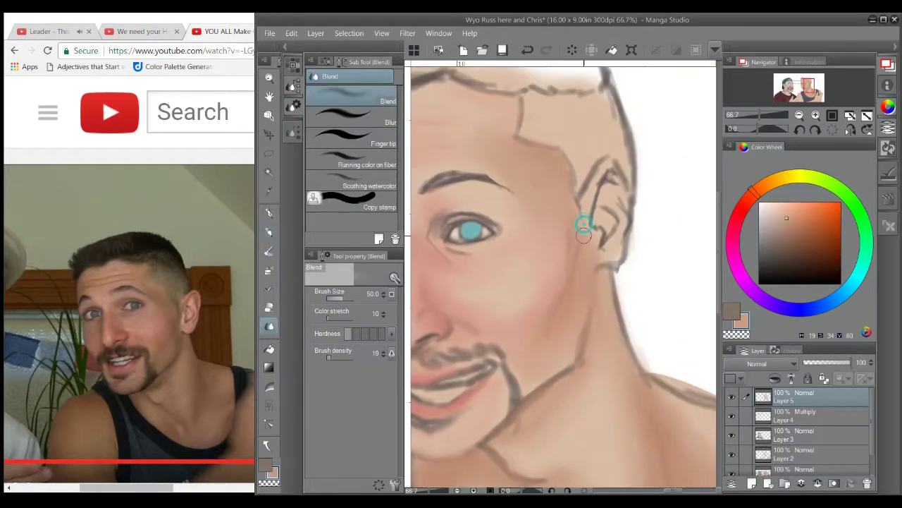
Step: Tint the top of the ear pink and pick lighter peach tones nearby
{"action": "key", "text": "p"}
{"action": "left_click", "coordinate": [455, 338], "text": "alt"}
{"action": "left_click_drag", "start_coordinate": [600, 168], "coordinate": [616, 189]}
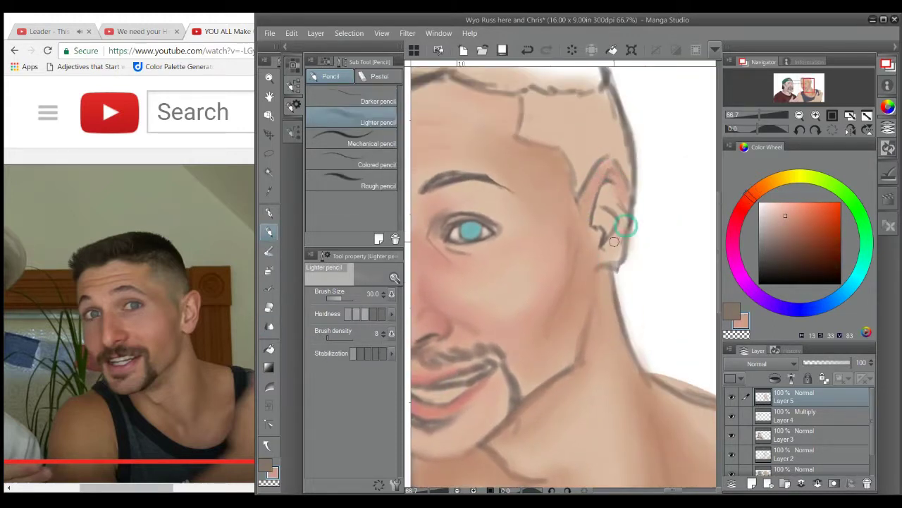
{"action": "left_click", "coordinate": [614, 149], "text": "alt"}
{"action": "left_click", "coordinate": [622, 171], "text": "alt"}
{"action": "left_click_drag", "start_coordinate": [396, 177], "coordinate": [487, 195]}
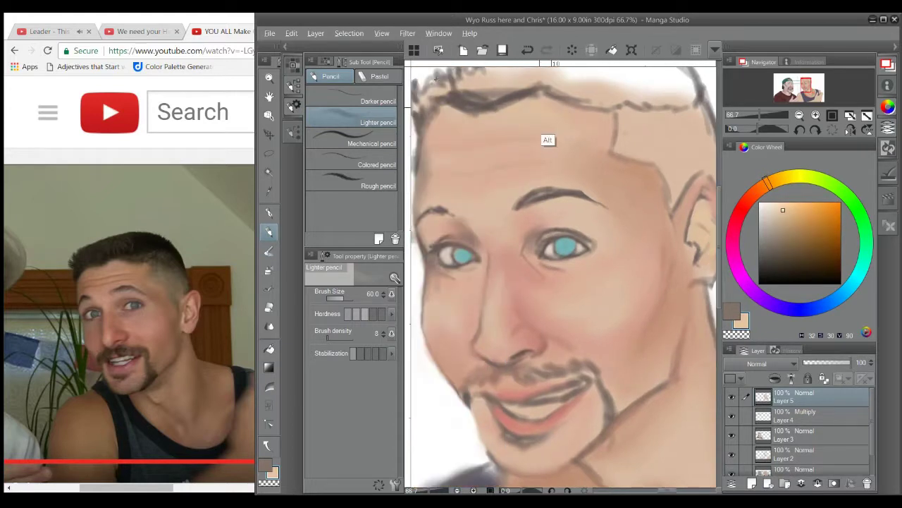
Step: Sample peach and brown tones and blend them to smooth the neck skin
{"action": "scroll", "coordinate": [522, 245], "scroll_direction": "down", "scroll_amount": 5}
{"action": "key", "text": "bracketleft"}
{"action": "key", "text": "bracketleft"}
{"action": "key", "text": "bracketleft"}
{"action": "scroll", "coordinate": [560, 367], "scroll_direction": "down", "scroll_amount": 1}
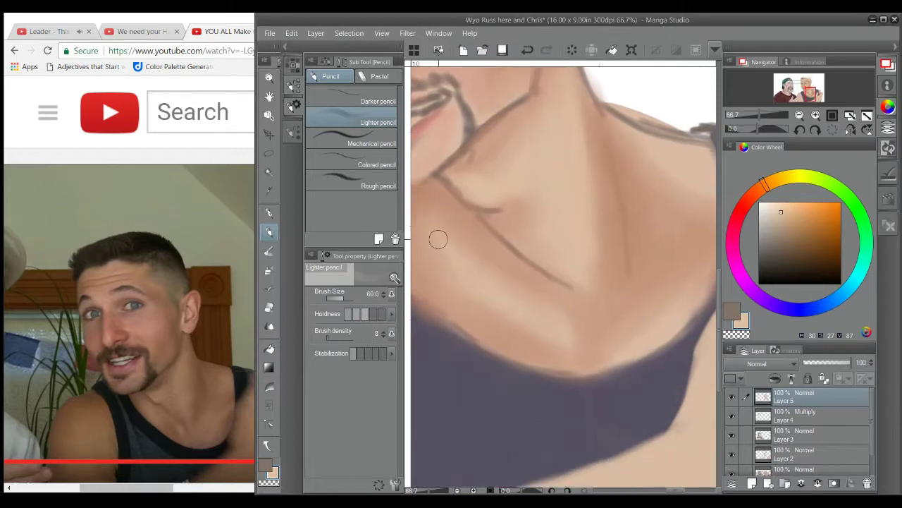
{"action": "left_click", "coordinate": [533, 327], "text": "alt"}
{"action": "left_click", "coordinate": [501, 312], "text": "alt"}
{"action": "scroll", "coordinate": [557, 297], "scroll_direction": "up", "scroll_amount": 2}
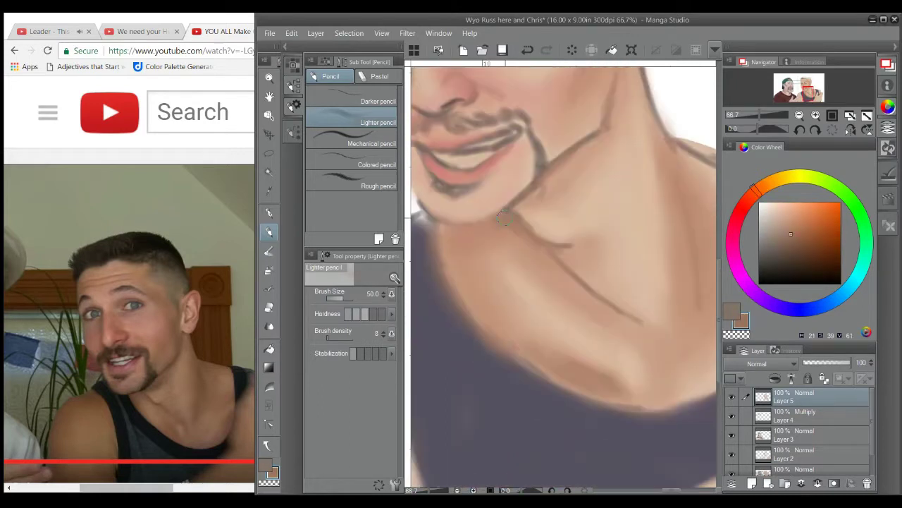
{"action": "key", "text": "j"}
{"action": "scroll", "coordinate": [537, 251], "scroll_direction": "up", "scroll_amount": 1}
{"action": "mouse_move", "coordinate": [497, 271]}
{"action": "left_mouse_down"}
{"action": "mouse_move", "coordinate": [536, 204]}
{"action": "mouse_move", "coordinate": [529, 268]}
{"action": "left_mouse_up"}
Step: Paint skin shading strokes down the neck with a larger brush
{"action": "key", "text": "p"}
{"action": "scroll", "coordinate": [530, 268], "scroll_direction": "down", "scroll_amount": 1}
{"action": "mouse_move", "coordinate": [570, 246]}
{"action": "left_mouse_down"}
{"action": "mouse_move", "coordinate": [602, 348]}
{"action": "mouse_move", "coordinate": [628, 324]}
{"action": "left_mouse_up"}
{"action": "scroll", "coordinate": [496, 244], "scroll_direction": "up", "scroll_amount": 2}
{"action": "key", "text": "bracketright"}
{"action": "key", "text": "bracketright"}
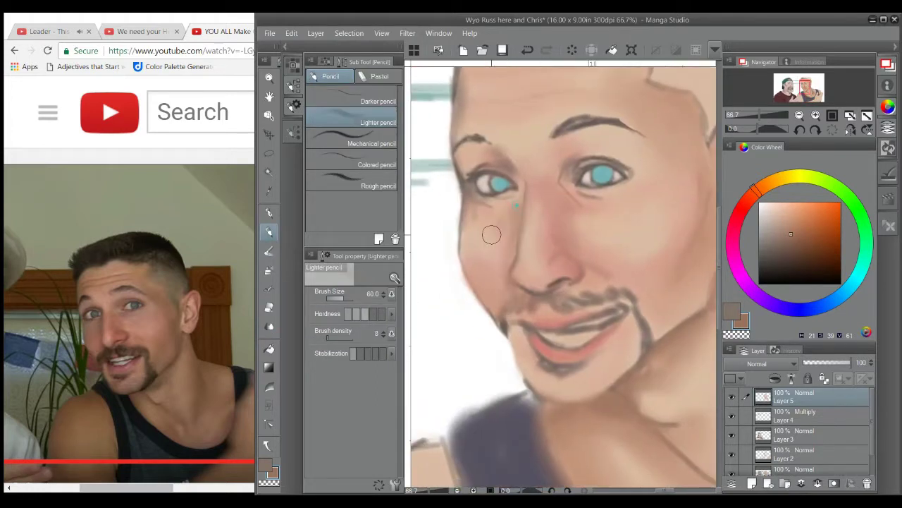
{"action": "key", "text": "j"}
{"action": "key", "text": "p"}
{"action": "scroll", "coordinate": [549, 299], "scroll_direction": "down", "scroll_amount": 2}
Step: Darken the skin beside the shoulder strap, then shade and blend the shoulder under the hand
{"action": "left_click_drag", "start_coordinate": [435, 224], "coordinate": [416, 169]}
{"action": "left_click_drag", "start_coordinate": [542, 368], "coordinate": [480, 303]}
{"action": "scroll", "coordinate": [536, 296], "scroll_direction": "down", "scroll_amount": 1}
{"action": "mouse_move", "coordinate": [590, 239]}
{"action": "left_mouse_down"}
{"action": "mouse_move", "coordinate": [610, 251]}
{"action": "mouse_move", "coordinate": [580, 262]}
{"action": "left_mouse_up"}
{"action": "mouse_move", "coordinate": [455, 310]}
{"action": "left_mouse_down"}
{"action": "mouse_move", "coordinate": [517, 222]}
{"action": "mouse_move", "coordinate": [552, 228]}
{"action": "left_mouse_up"}
{"action": "mouse_move", "coordinate": [494, 275]}
{"action": "left_mouse_down"}
{"action": "mouse_move", "coordinate": [557, 204]}
{"action": "mouse_move", "coordinate": [571, 226]}
{"action": "left_mouse_up"}
{"action": "left_click_drag", "start_coordinate": [578, 338], "coordinate": [564, 172]}
{"action": "key", "text": "j"}
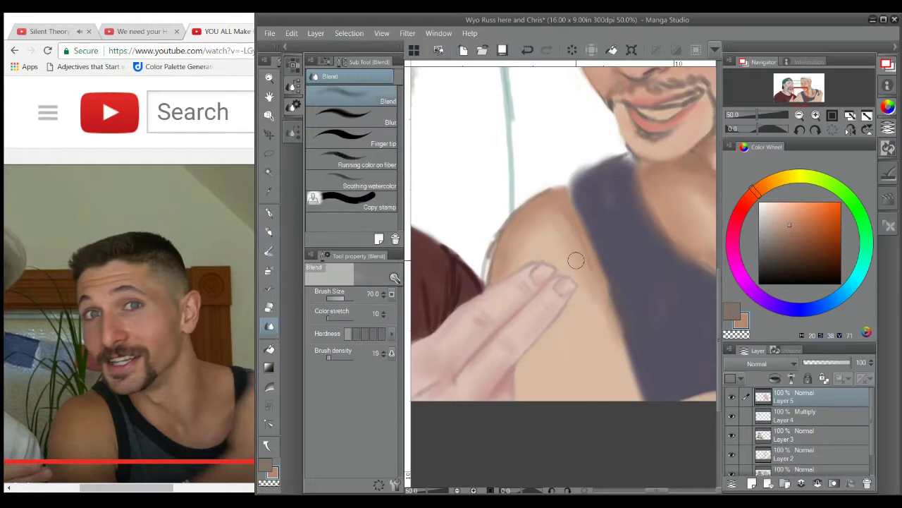
{"action": "left_click_drag", "start_coordinate": [576, 261], "coordinate": [572, 241]}
{"action": "left_click_drag", "start_coordinate": [544, 367], "coordinate": [503, 306]}
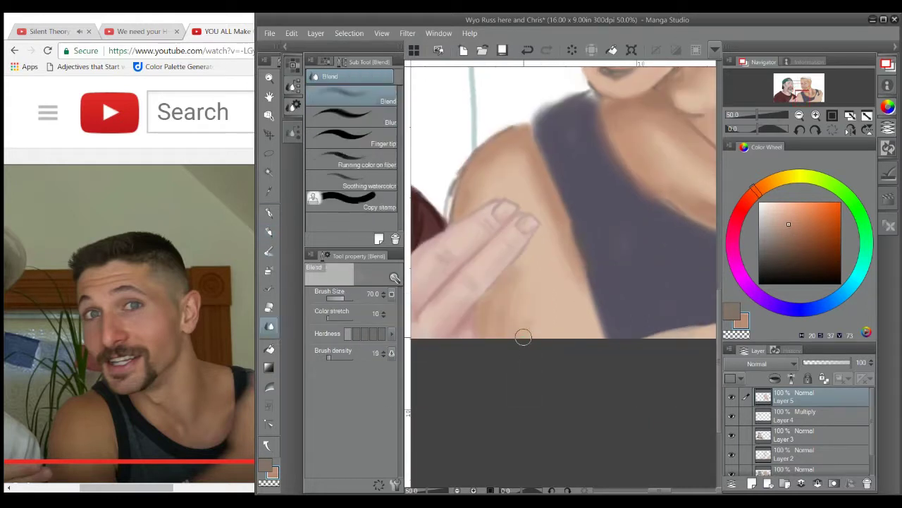
Step: Sample peach, pink and dark brown tones around the face, undoing a stray stroke
{"action": "key", "text": "p"}
{"action": "scroll", "coordinate": [526, 351], "scroll_direction": "up", "scroll_amount": 5}
{"action": "left_click", "coordinate": [520, 303], "text": "alt"}
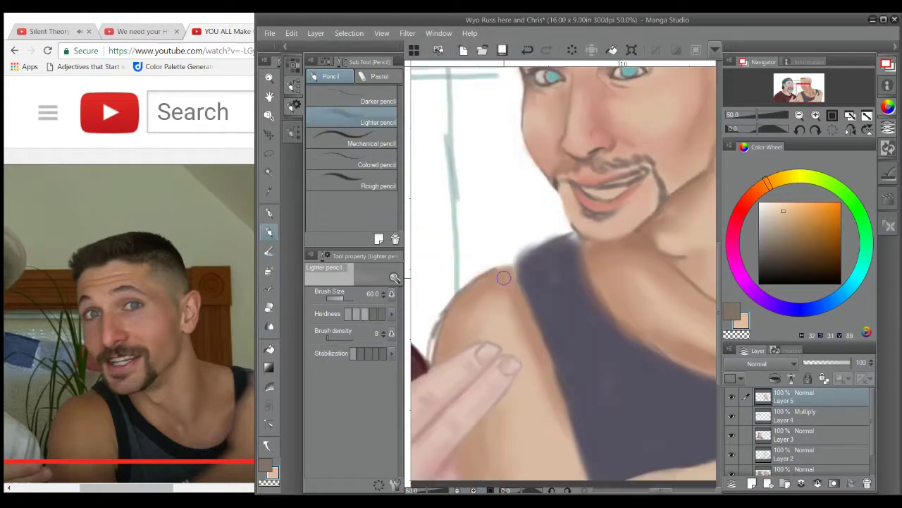
{"action": "scroll", "coordinate": [505, 321], "scroll_direction": "down", "scroll_amount": 2}
{"action": "scroll", "coordinate": [501, 318], "scroll_direction": "up", "scroll_amount": 4}
{"action": "scroll", "coordinate": [557, 261], "scroll_direction": "up", "scroll_amount": 4}
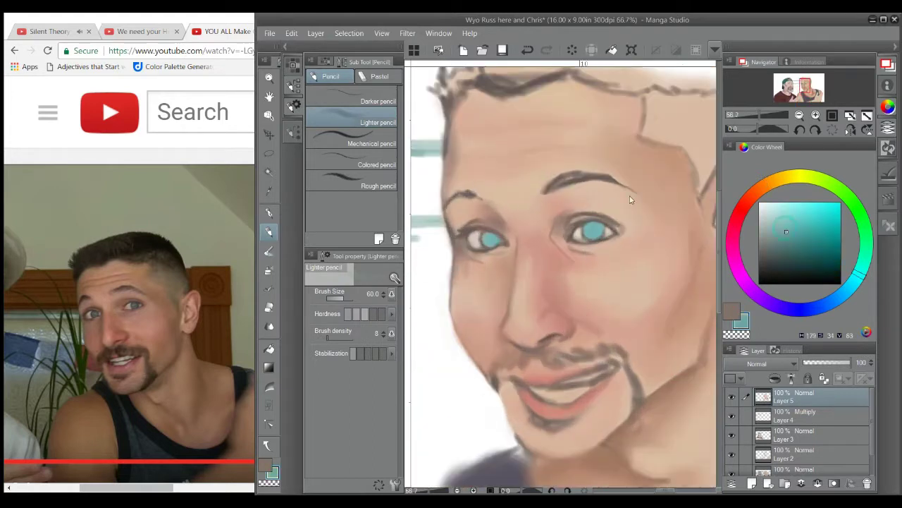
{"action": "left_click", "coordinate": [593, 216], "text": "alt"}
{"action": "scroll", "coordinate": [595, 217], "scroll_direction": "left", "scroll_amount": 3}
{"action": "scroll", "coordinate": [585, 222], "scroll_direction": "right", "scroll_amount": 2}
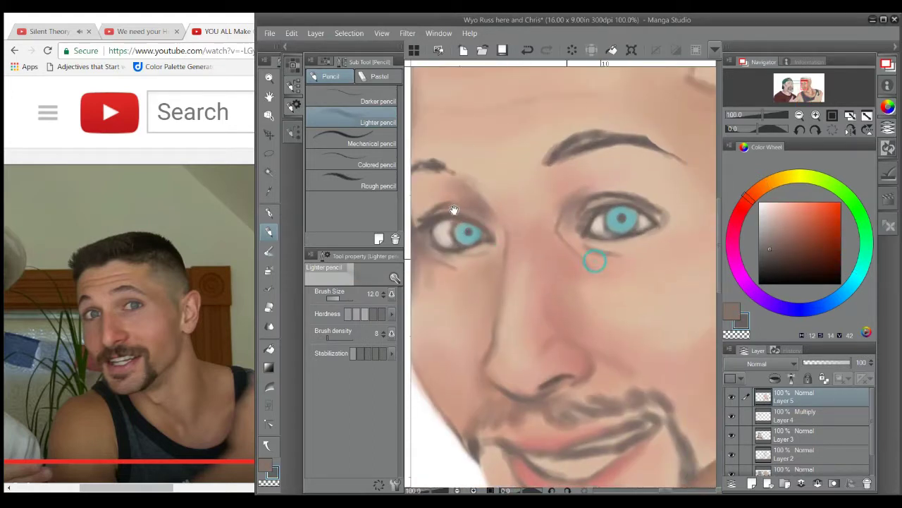
{"action": "left_click", "coordinate": [576, 226], "text": "alt"}
{"action": "key", "text": "]"}
{"action": "key", "text": "]"}
{"action": "key", "text": "]"}
{"action": "scroll", "coordinate": [659, 201], "scroll_direction": "left", "scroll_amount": 2}
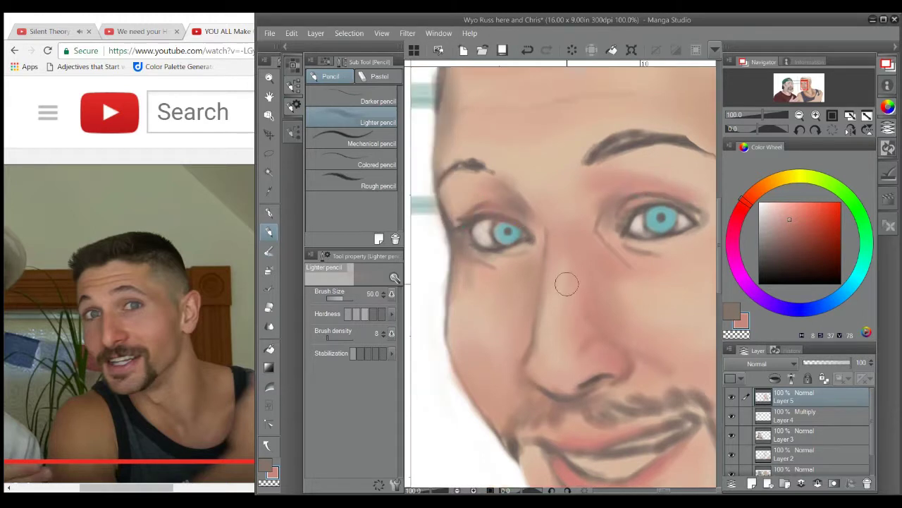
{"action": "scroll", "coordinate": [655, 204], "scroll_direction": "right", "scroll_amount": 3}
{"action": "left_click", "coordinate": [564, 231], "text": "alt"}
{"action": "key", "text": "["}
{"action": "key", "text": "["}
{"action": "key", "text": "["}
{"action": "key", "text": "["}
{"action": "key", "text": "["}
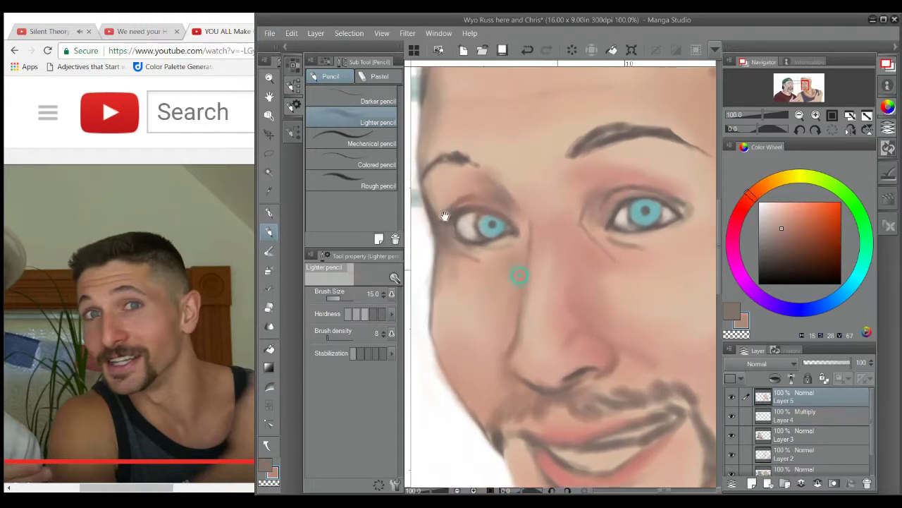
{"action": "scroll", "coordinate": [522, 222], "scroll_direction": "left", "scroll_amount": 2}
{"action": "left_click", "coordinate": [494, 208], "text": "alt"}
{"action": "scroll", "coordinate": [621, 279], "scroll_direction": "right", "scroll_amount": 2}
{"action": "left_click", "coordinate": [631, 176], "text": "alt"}
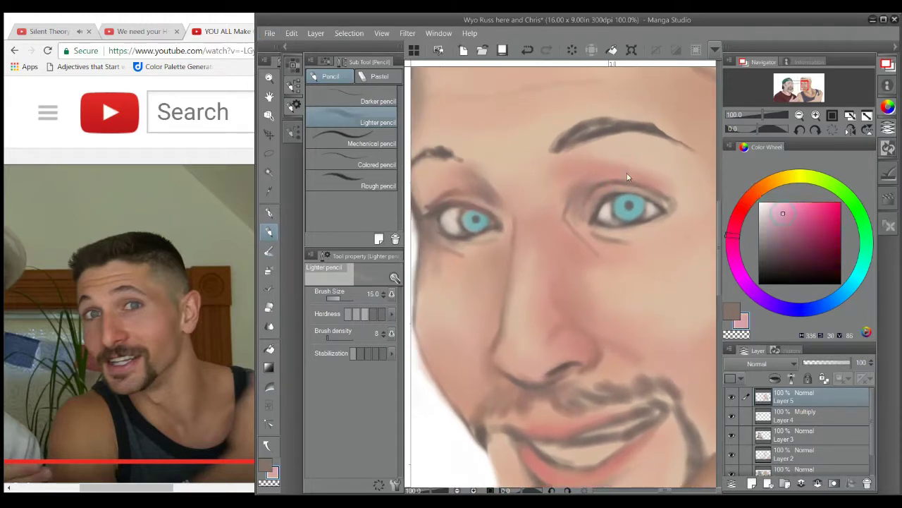
{"action": "key", "text": "]"}
{"action": "key", "text": "]"}
{"action": "key", "text": "]"}
{"action": "key", "text": "]"}
{"action": "key", "text": "]"}
{"action": "left_click", "coordinate": [631, 241], "text": "alt"}
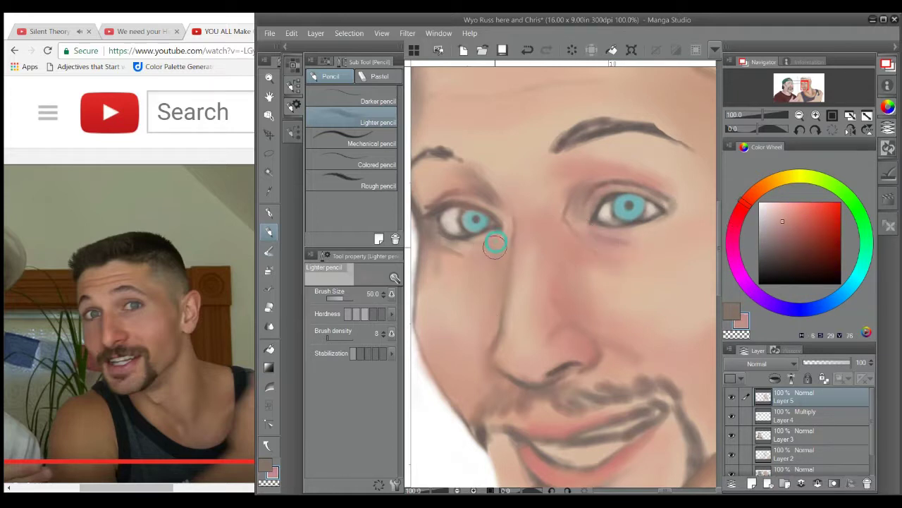
{"action": "scroll", "coordinate": [502, 243], "scroll_direction": "right", "scroll_amount": 3}
{"action": "scroll", "coordinate": [501, 244], "scroll_direction": "up", "scroll_amount": 1}
{"action": "scroll", "coordinate": [697, 223], "scroll_direction": "left", "scroll_amount": 3}
{"action": "scroll", "coordinate": [697, 224], "scroll_direction": "down", "scroll_amount": 2}
{"action": "key", "text": "ctrl+z"}
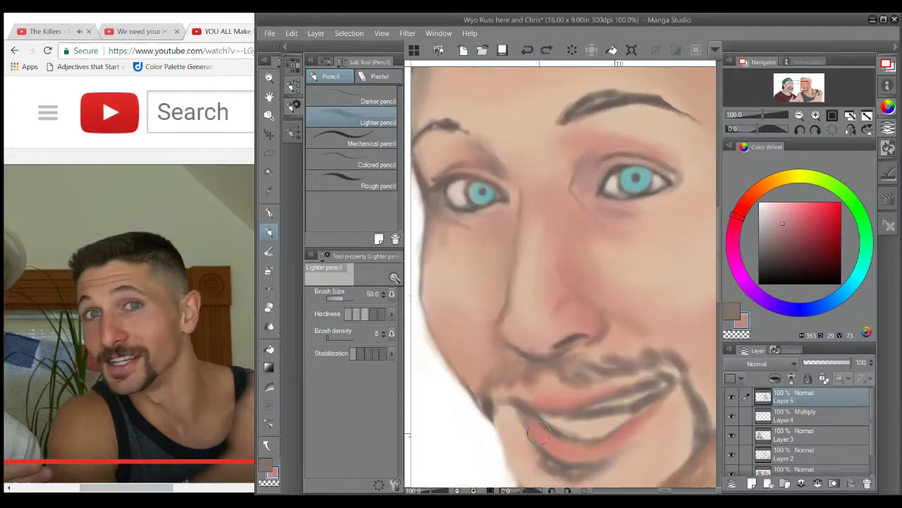
{"action": "scroll", "coordinate": [511, 319], "scroll_direction": "right", "scroll_amount": 3}
{"action": "scroll", "coordinate": [511, 319], "scroll_direction": "down", "scroll_amount": 5}
{"action": "key", "text": "["}
{"action": "key", "text": "["}
{"action": "key", "text": "["}
{"action": "key", "text": "["}
Step: Darken the upper lip and lower-teeth line, and brighten the teeth and lower lip
{"action": "left_click", "coordinate": [524, 313], "text": "alt"}
{"action": "left_click_drag", "start_coordinate": [494, 314], "coordinate": [600, 321]}
{"action": "left_click", "coordinate": [557, 319], "text": "alt"}
{"action": "left_click", "coordinate": [548, 351], "text": "alt"}
{"action": "key", "text": "["}
{"action": "key", "text": "["}
{"action": "left_click", "coordinate": [522, 335], "text": "alt"}
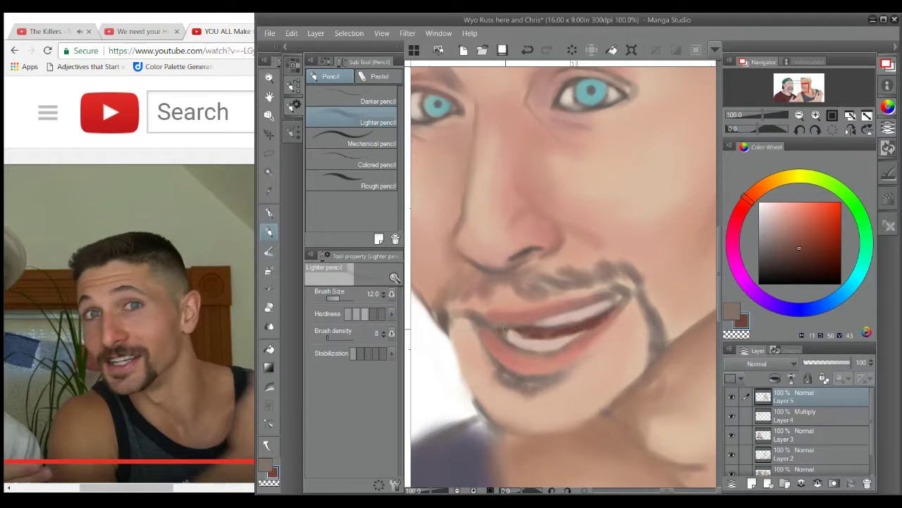
{"action": "left_click", "coordinate": [568, 318], "text": "alt"}
{"action": "mouse_move", "coordinate": [509, 331]}
{"action": "left_mouse_down"}
{"action": "mouse_move", "coordinate": [536, 320]}
{"action": "mouse_move", "coordinate": [577, 322]}
{"action": "mouse_move", "coordinate": [518, 342]}
{"action": "left_mouse_up"}
{"action": "left_click", "coordinate": [577, 322], "text": "alt"}
Step: Zoom out and paint dark brown hair strands along the hairline and top of the head
{"action": "key", "text": "ctrl+minus"}
{"action": "scroll", "coordinate": [647, 211], "scroll_direction": "up", "scroll_amount": 5}
{"action": "mouse_move", "coordinate": [455, 224]}
{"action": "left_mouse_down"}
{"action": "mouse_move", "coordinate": [521, 205]}
{"action": "mouse_move", "coordinate": [610, 212]}
{"action": "mouse_move", "coordinate": [650, 195]}
{"action": "mouse_move", "coordinate": [466, 170]}
{"action": "left_mouse_up"}
{"action": "left_click_drag", "start_coordinate": [465, 169], "coordinate": [530, 133]}
{"action": "mouse_move", "coordinate": [460, 161]}
{"action": "left_mouse_down"}
{"action": "mouse_move", "coordinate": [487, 141]}
{"action": "mouse_move", "coordinate": [466, 159]}
{"action": "mouse_move", "coordinate": [478, 141]}
{"action": "left_mouse_up"}
{"action": "left_click_drag", "start_coordinate": [606, 129], "coordinate": [642, 138]}
{"action": "left_click_drag", "start_coordinate": [493, 141], "coordinate": [493, 165]}
{"action": "mouse_move", "coordinate": [542, 135]}
{"action": "left_mouse_down"}
{"action": "mouse_move", "coordinate": [624, 134]}
{"action": "mouse_move", "coordinate": [579, 139]}
{"action": "mouse_move", "coordinate": [600, 140]}
{"action": "left_mouse_up"}
{"action": "key", "text": "]"}
{"action": "key", "text": "["}
{"action": "key", "text": "["}
{"action": "key", "text": "["}
{"action": "key", "text": "["}
{"action": "key", "text": "["}
{"action": "mouse_move", "coordinate": [453, 184]}
{"action": "left_mouse_down"}
{"action": "mouse_move", "coordinate": [504, 228]}
{"action": "mouse_move", "coordinate": [467, 188]}
{"action": "mouse_move", "coordinate": [439, 197]}
{"action": "mouse_move", "coordinate": [602, 191]}
{"action": "left_mouse_up"}
Step: On a new Multiply layer, paint darker strokes across the right man's hair, top and edges
{"action": "left_click_drag", "start_coordinate": [431, 195], "coordinate": [454, 211]}
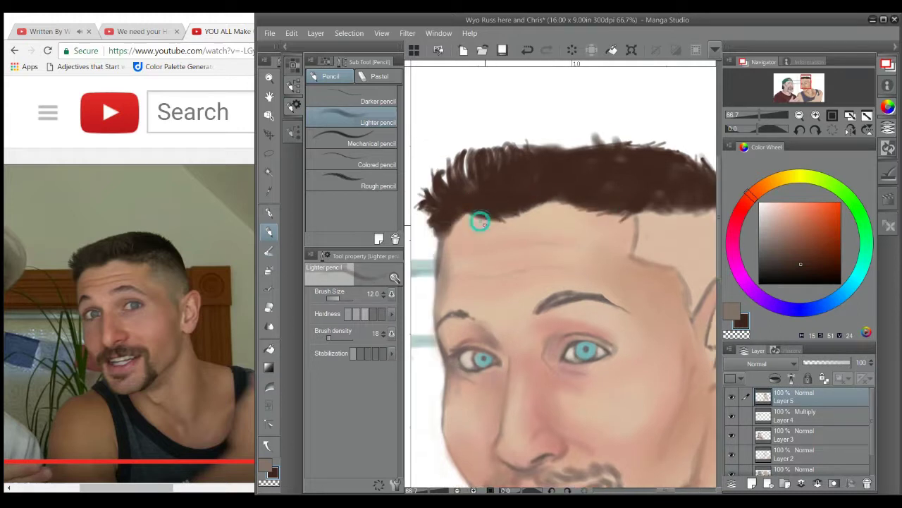
{"action": "left_click", "coordinate": [464, 242], "text": "alt"}
{"action": "left_click_drag", "start_coordinate": [464, 242], "coordinate": [396, 199]}
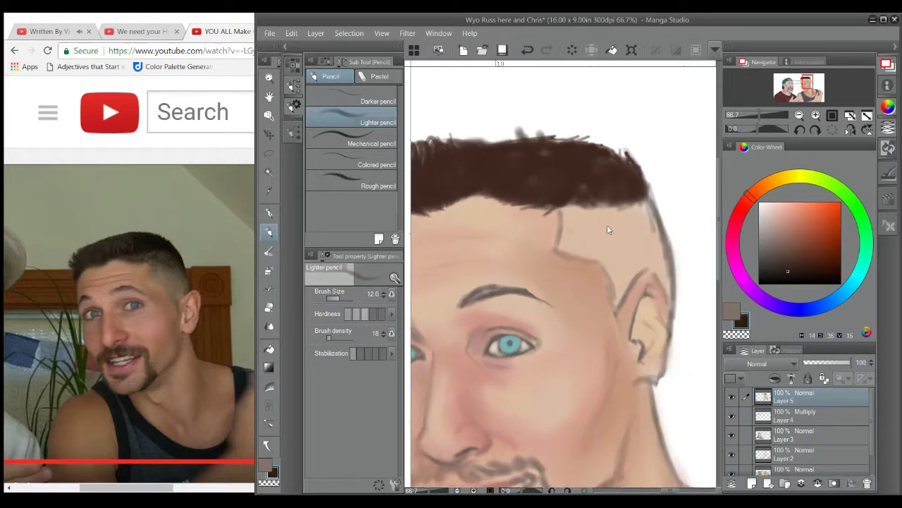
{"action": "left_click_drag", "start_coordinate": [603, 309], "coordinate": [626, 341]}
{"action": "key", "text": "ctrl+]"}
{"action": "left_click_drag", "start_coordinate": [656, 185], "coordinate": [668, 224]}
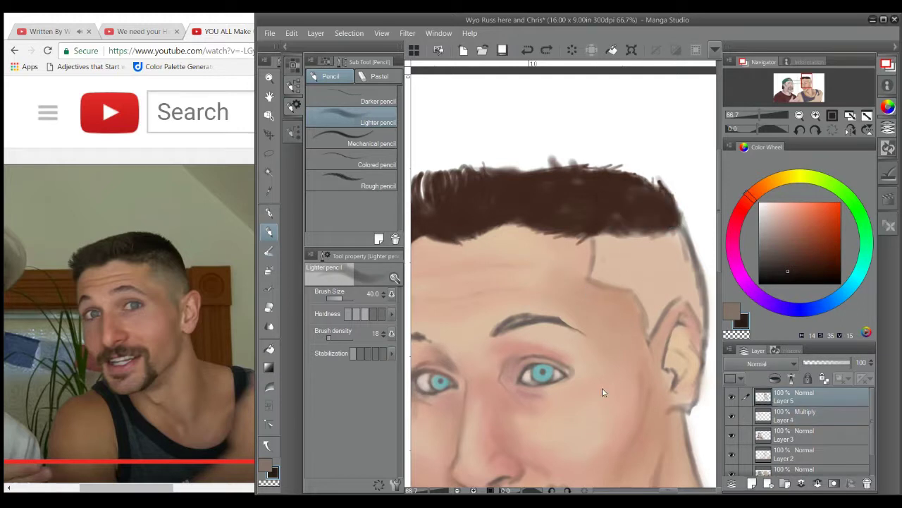
{"action": "mouse_move", "coordinate": [585, 204]}
{"action": "left_mouse_down"}
{"action": "mouse_move", "coordinate": [604, 204]}
{"action": "mouse_move", "coordinate": [566, 183]}
{"action": "mouse_move", "coordinate": [585, 211]}
{"action": "mouse_move", "coordinate": [635, 233]}
{"action": "mouse_move", "coordinate": [538, 210]}
{"action": "mouse_move", "coordinate": [464, 234]}
{"action": "mouse_move", "coordinate": [520, 272]}
{"action": "left_mouse_up"}
{"action": "mouse_move", "coordinate": [494, 233]}
{"action": "left_mouse_down"}
{"action": "mouse_move", "coordinate": [532, 210]}
{"action": "mouse_move", "coordinate": [545, 188]}
{"action": "mouse_move", "coordinate": [633, 175]}
{"action": "mouse_move", "coordinate": [586, 208]}
{"action": "mouse_move", "coordinate": [508, 198]}
{"action": "left_mouse_up"}
{"action": "left_click_drag", "start_coordinate": [493, 317], "coordinate": [423, 273]}
Step: Try grainy Crayon stubble strokes at the temple, then undo them
{"action": "left_click", "coordinate": [379, 76]}
{"action": "left_click", "coordinate": [351, 137]}
{"action": "left_click_drag", "start_coordinate": [622, 215], "coordinate": [656, 307]}
{"action": "left_click_drag", "start_coordinate": [589, 239], "coordinate": [616, 218]}
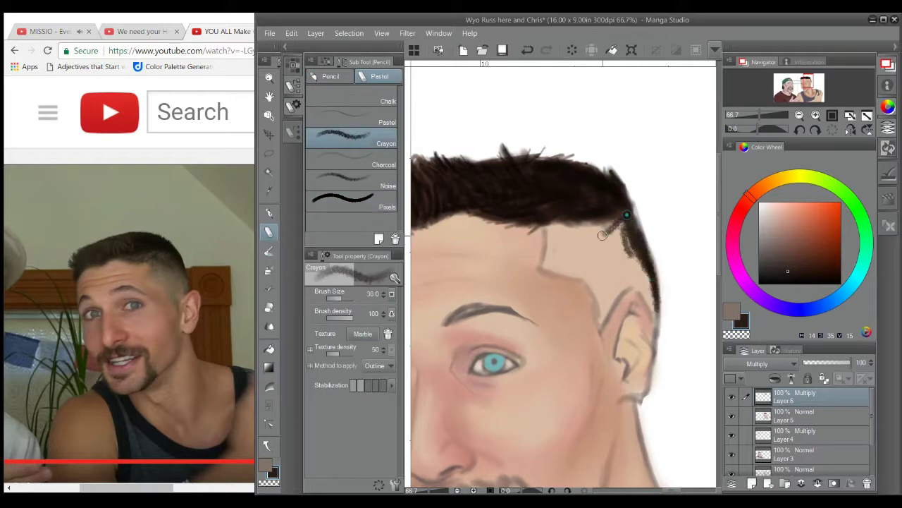
{"action": "key", "text": "ctrl+z"}
{"action": "key", "text": "ctrl+z"}
{"action": "mouse_move", "coordinate": [557, 245]}
{"action": "left_mouse_down"}
{"action": "mouse_move", "coordinate": [624, 225]}
{"action": "mouse_move", "coordinate": [578, 241]}
{"action": "mouse_move", "coordinate": [599, 282]}
{"action": "mouse_move", "coordinate": [638, 285]}
{"action": "mouse_move", "coordinate": [631, 222]}
{"action": "mouse_move", "coordinate": [604, 218]}
{"action": "mouse_move", "coordinate": [613, 282]}
{"action": "mouse_move", "coordinate": [551, 243]}
{"action": "left_mouse_up"}
{"action": "key", "text": "ctrl+z"}
Step: Add a new painting layer above Layer 2 and paint strokes around the inner ear
{"action": "key", "text": "j"}
{"action": "left_click", "coordinate": [804, 469]}
{"action": "left_click_drag", "start_coordinate": [440, 308], "coordinate": [482, 208]}
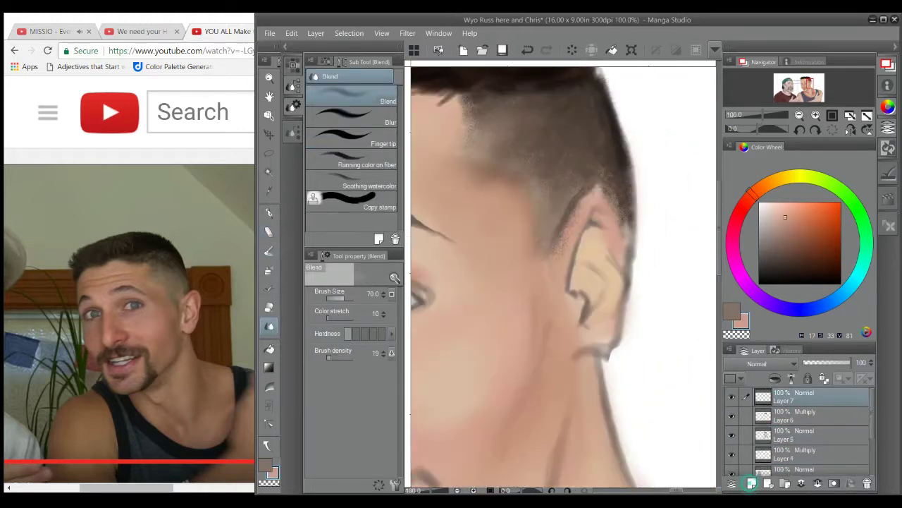
{"action": "key", "text": "p"}
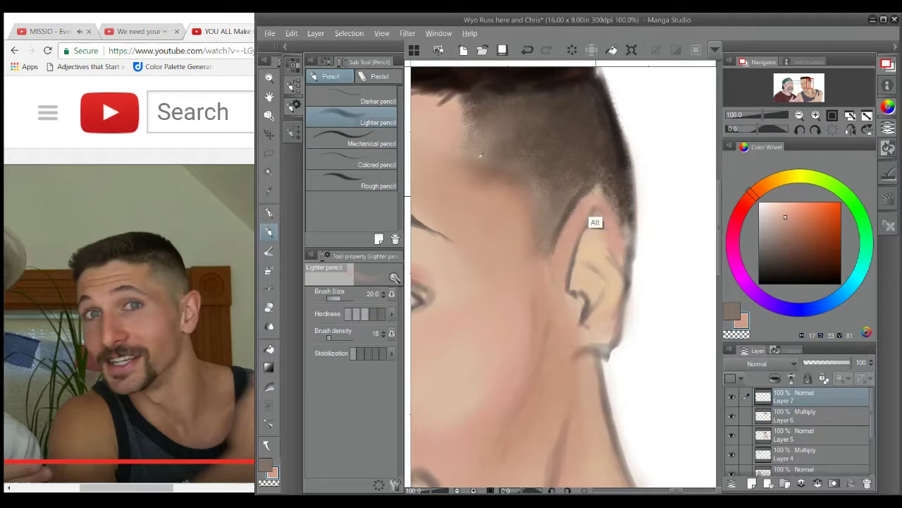
{"action": "mouse_move", "coordinate": [596, 193]}
{"action": "left_mouse_down"}
{"action": "mouse_move", "coordinate": [588, 298]}
{"action": "mouse_move", "coordinate": [578, 289]}
{"action": "mouse_move", "coordinate": [582, 278]}
{"action": "mouse_move", "coordinate": [589, 284]}
{"action": "left_mouse_up"}
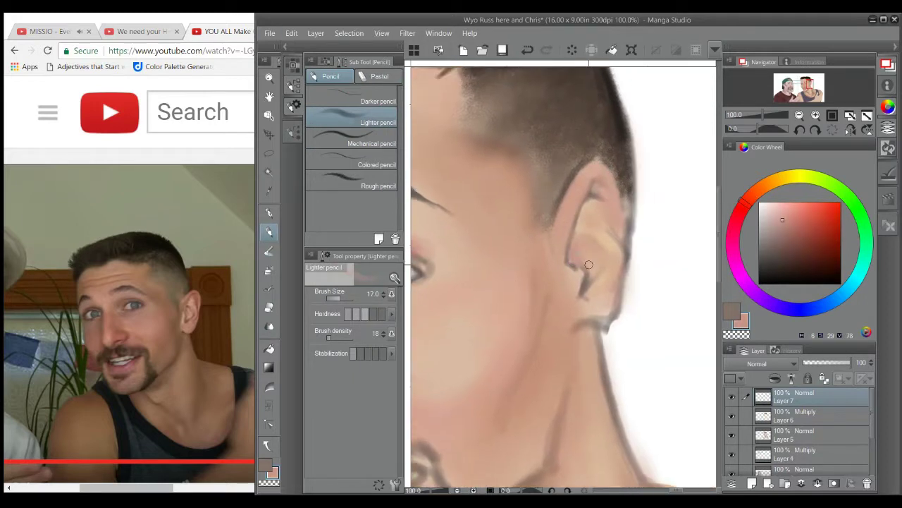
Step: Blend the ear and add light peach strokes, resampling darker tones and resizing the brush
{"action": "key", "text": "j"}
{"action": "left_click", "coordinate": [595, 267], "text": "alt"}
{"action": "key", "text": "p"}
{"action": "left_click", "coordinate": [606, 330], "text": "alt"}
{"action": "key", "text": "bracketright"}
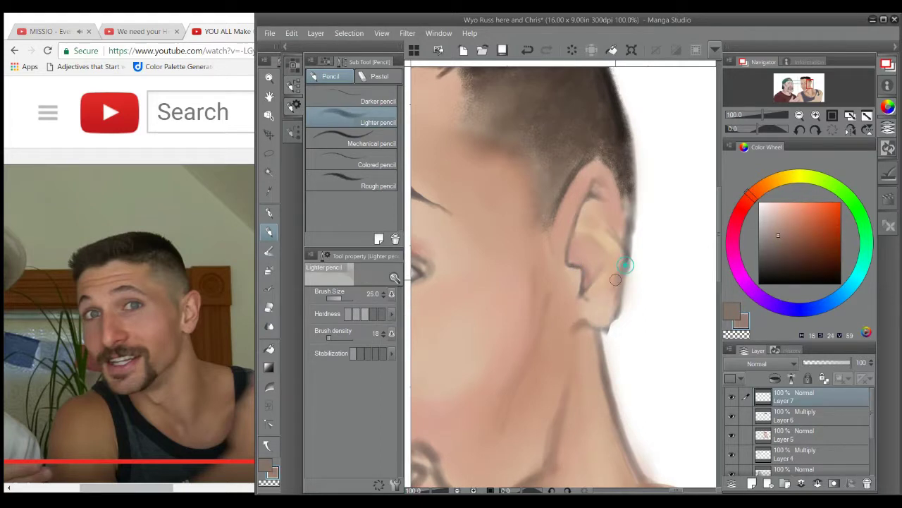
{"action": "left_click", "coordinate": [617, 214], "text": "alt"}
{"action": "left_click_drag", "start_coordinate": [620, 177], "coordinate": [622, 215]}
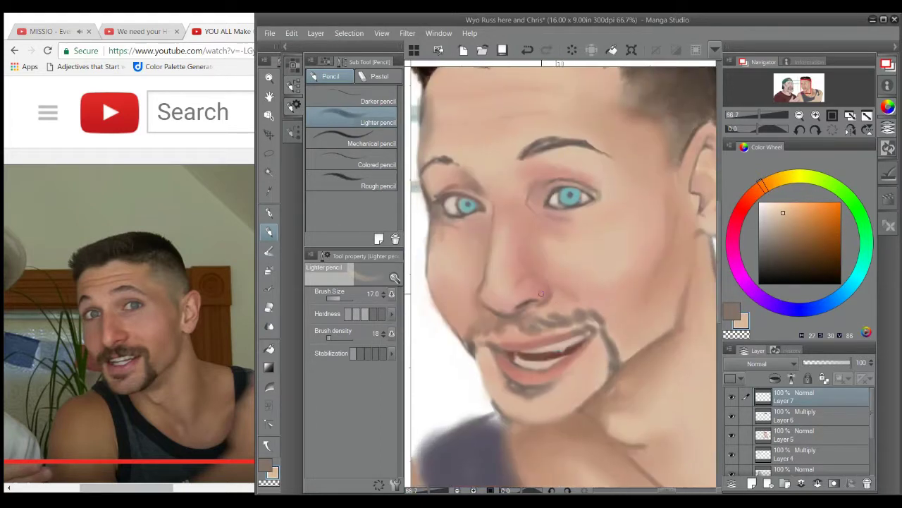
{"action": "key", "text": "ctrl+z"}
{"action": "left_click", "coordinate": [544, 296], "text": "alt"}
{"action": "key", "text": "bracketleft"}
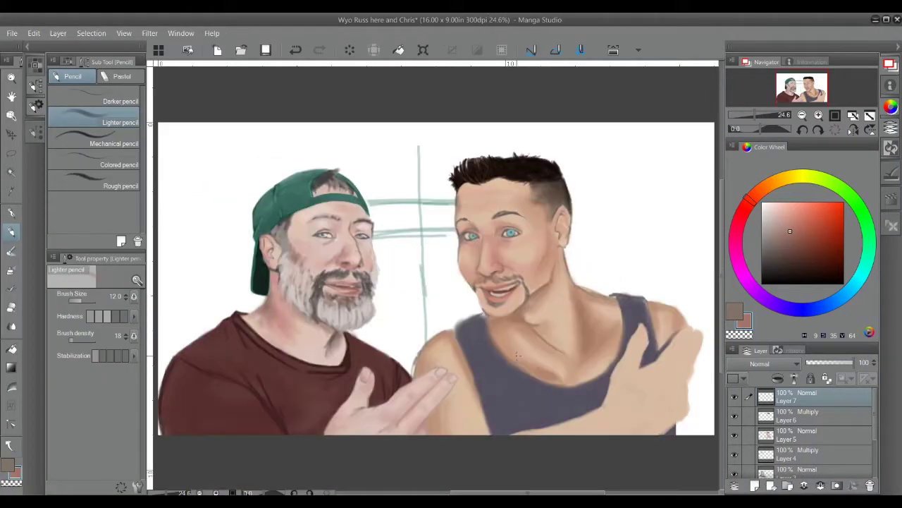
{"action": "scroll", "coordinate": [543, 268], "scroll_direction": "up", "scroll_amount": 1}
Step: Outline the grey-purple tank top's shoulder, straps and neckline with a larger brush
{"action": "left_click", "coordinate": [434, 173], "text": "alt"}
{"action": "key", "text": "bracketright"}
{"action": "key", "text": "bracketright"}
{"action": "key", "text": "bracketright"}
{"action": "key", "text": "bracketright"}
{"action": "key", "text": "bracketright"}
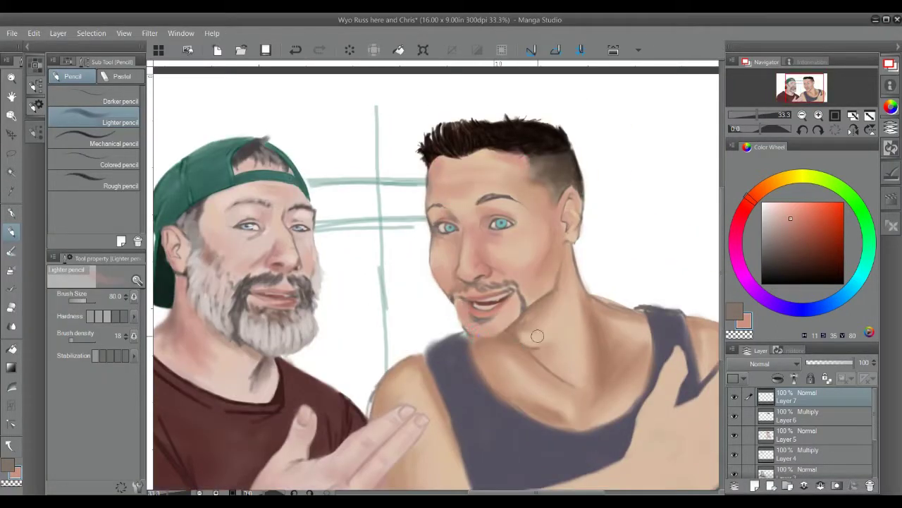
{"action": "key", "text": "bracketright"}
{"action": "key", "text": "bracketright"}
{"action": "key", "text": "bracketright"}
{"action": "mouse_move", "coordinate": [537, 440]}
{"action": "left_mouse_down"}
{"action": "mouse_move", "coordinate": [525, 389]}
{"action": "mouse_move", "coordinate": [483, 396]}
{"action": "left_mouse_up"}
{"action": "key", "text": "j"}
{"action": "left_click", "coordinate": [408, 316], "text": "alt"}
{"action": "key", "text": "p"}
{"action": "mouse_move", "coordinate": [408, 315]}
{"action": "left_mouse_down"}
{"action": "mouse_move", "coordinate": [553, 377]}
{"action": "mouse_move", "coordinate": [604, 287]}
{"action": "mouse_move", "coordinate": [586, 263]}
{"action": "mouse_move", "coordinate": [630, 277]}
{"action": "mouse_move", "coordinate": [643, 343]}
{"action": "left_mouse_up"}
{"action": "mouse_move", "coordinate": [366, 304]}
{"action": "left_mouse_down"}
{"action": "mouse_move", "coordinate": [399, 289]}
{"action": "mouse_move", "coordinate": [419, 433]}
{"action": "left_mouse_up"}
{"action": "left_click_drag", "start_coordinate": [586, 253], "coordinate": [599, 343]}
{"action": "mouse_move", "coordinate": [409, 285]}
{"action": "left_mouse_down"}
{"action": "mouse_move", "coordinate": [463, 366]}
{"action": "mouse_move", "coordinate": [535, 379]}
{"action": "mouse_move", "coordinate": [588, 345]}
{"action": "mouse_move", "coordinate": [461, 356]}
{"action": "mouse_move", "coordinate": [538, 376]}
{"action": "left_mouse_up"}
{"action": "left_click_drag", "start_coordinate": [634, 275], "coordinate": [648, 344]}
Step: Shade the shirt's shoulder edge and left side below the neckline
{"action": "left_click_drag", "start_coordinate": [301, 330], "coordinate": [310, 294]}
{"action": "left_click_drag", "start_coordinate": [399, 353], "coordinate": [423, 386]}
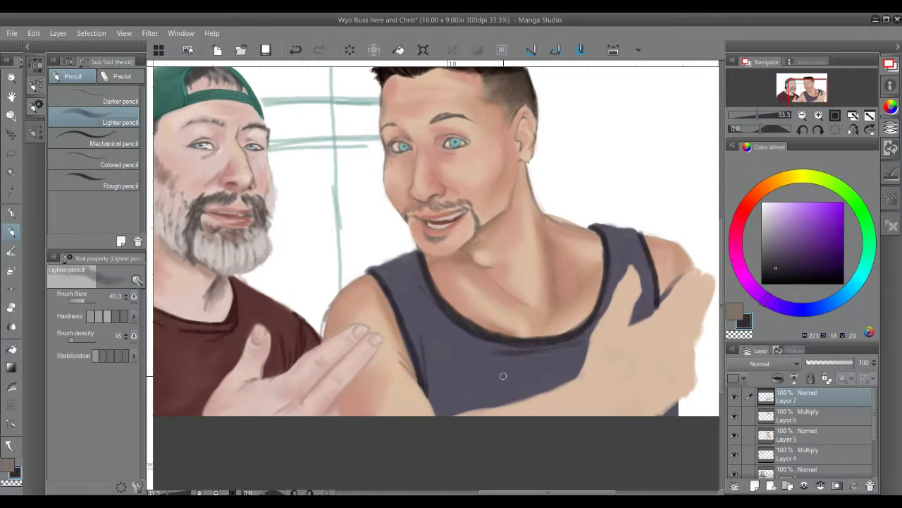
{"action": "left_click_drag", "start_coordinate": [420, 344], "coordinate": [437, 415]}
{"action": "left_click_drag", "start_coordinate": [405, 310], "coordinate": [432, 394]}
{"action": "key", "text": "e"}
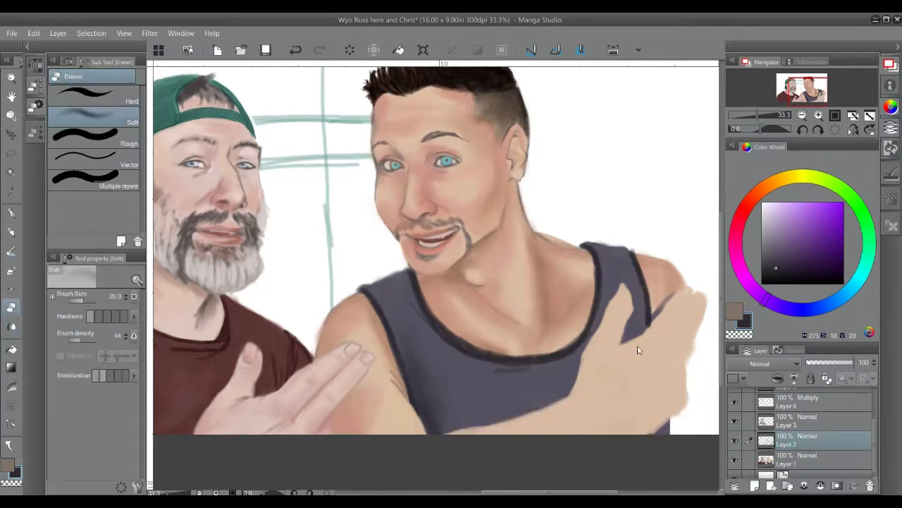
Step: Move to Layer 1, zoom in on the face, and lower the brush density
{"action": "key", "text": "alt+bracketleft"}
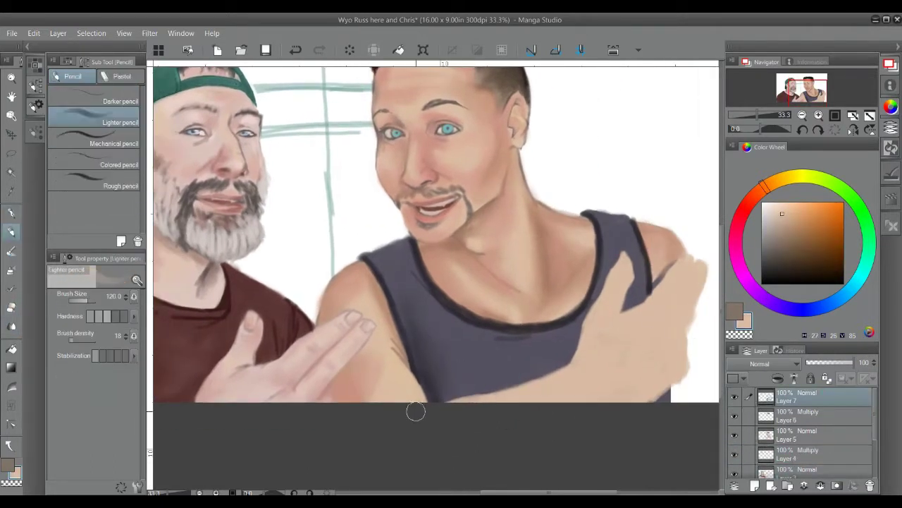
{"action": "left_click_drag", "start_coordinate": [454, 304], "coordinate": [383, 325]}
{"action": "scroll", "coordinate": [380, 302], "scroll_direction": "up", "scroll_amount": 2}
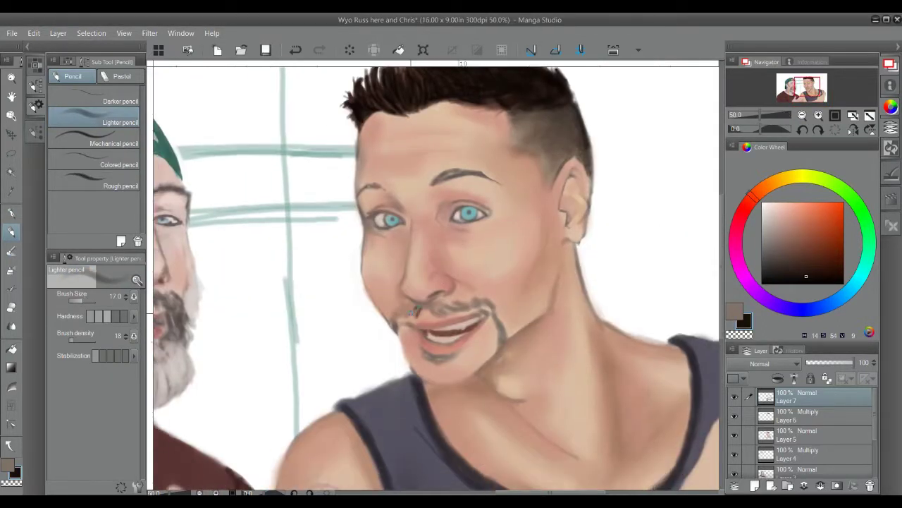
{"action": "left_click", "coordinate": [70, 339]}
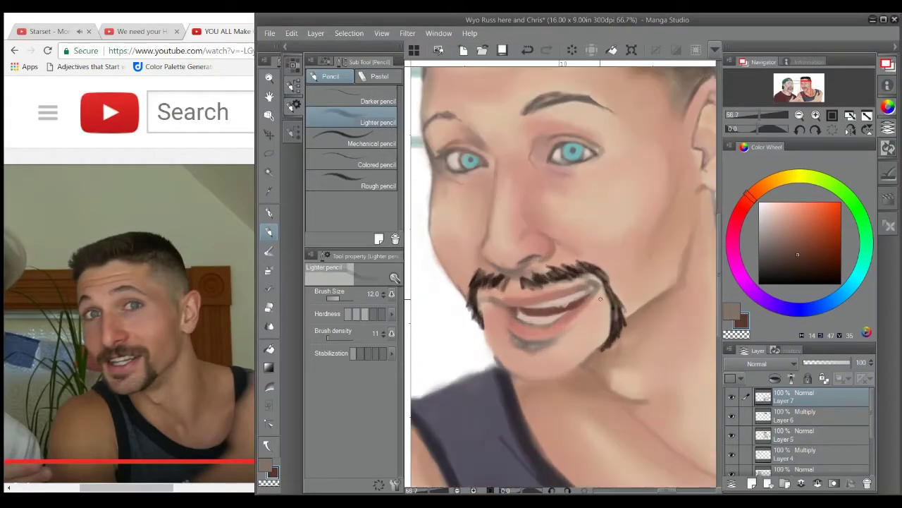
Step: Paint dark hair on the goatee and moustache sides and smooth the stubble under the chin
{"action": "key", "text": "bracketleft"}
{"action": "mouse_move", "coordinate": [613, 301]}
{"action": "left_mouse_down"}
{"action": "mouse_move", "coordinate": [605, 331]}
{"action": "mouse_move", "coordinate": [623, 313]}
{"action": "left_mouse_up"}
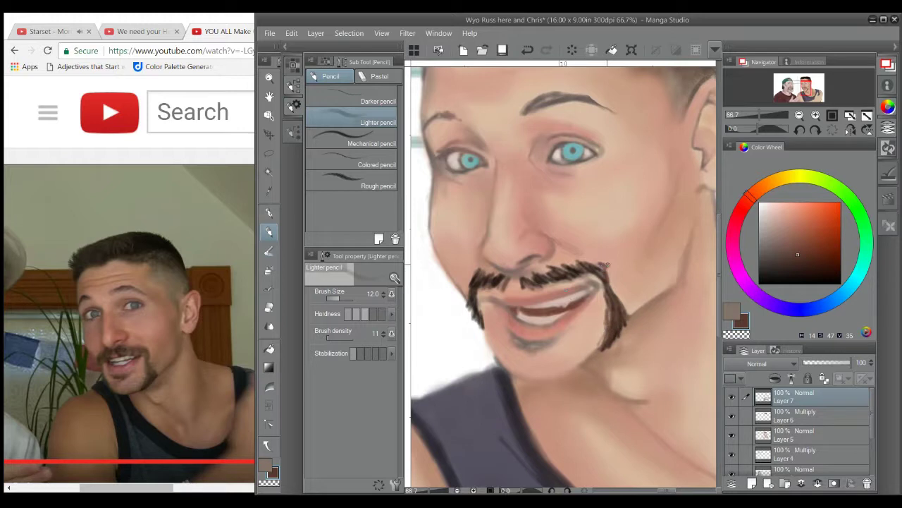
{"action": "mouse_move", "coordinate": [500, 277]}
{"action": "left_mouse_down"}
{"action": "mouse_move", "coordinate": [474, 286]}
{"action": "mouse_move", "coordinate": [482, 317]}
{"action": "left_mouse_up"}
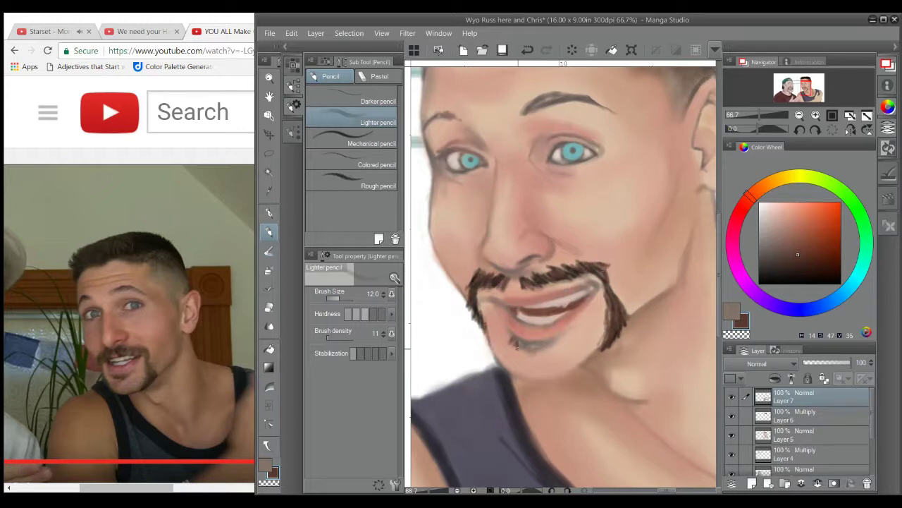
{"action": "left_click_drag", "start_coordinate": [592, 342], "coordinate": [492, 373]}
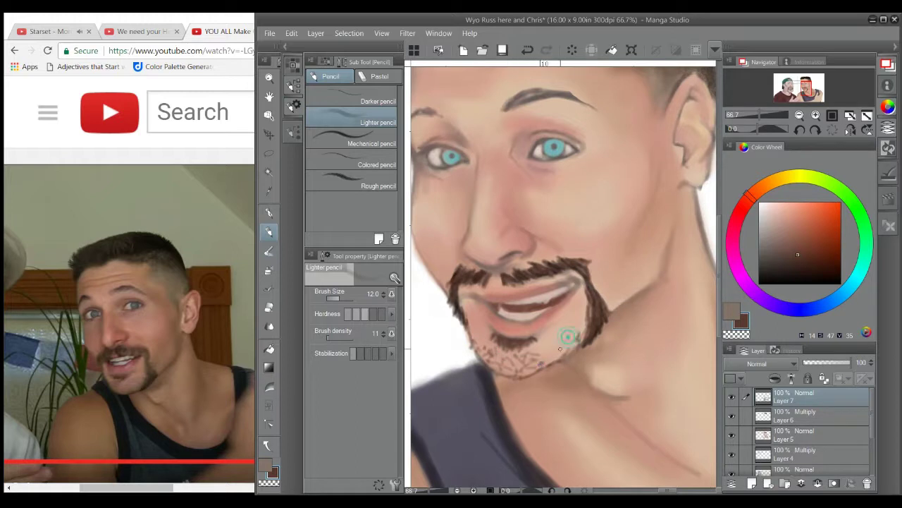
{"action": "key", "text": "j"}
{"action": "mouse_move", "coordinate": [557, 339]}
{"action": "left_mouse_down"}
{"action": "mouse_move", "coordinate": [494, 356]}
{"action": "mouse_move", "coordinate": [535, 365]}
{"action": "mouse_move", "coordinate": [518, 391]}
{"action": "left_mouse_up"}
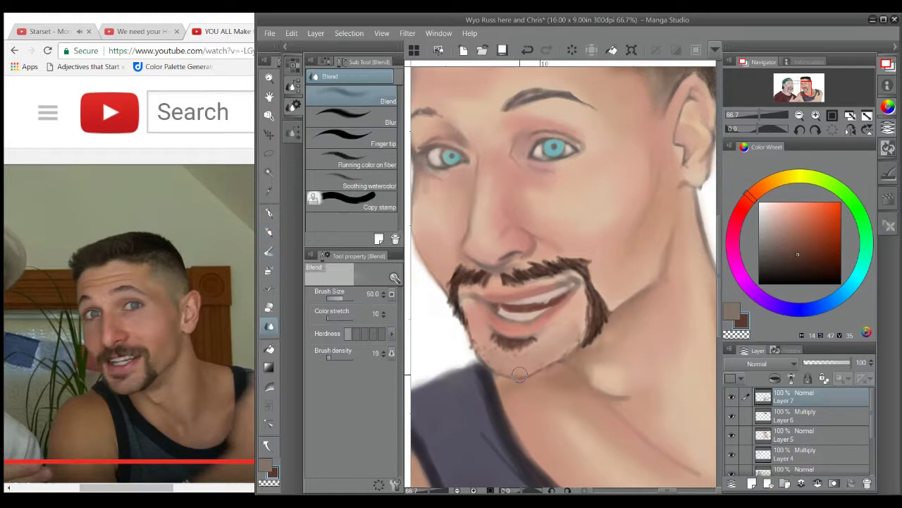
{"action": "key", "text": "p"}
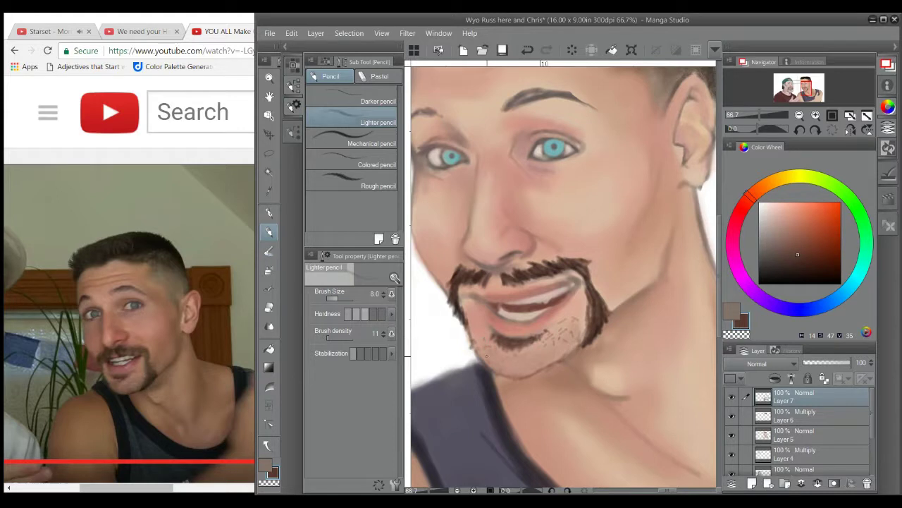
Step: Darken the moustache and both sides of the goatee with the sampled beard colour
{"action": "key", "text": "j"}
{"action": "left_click_drag", "start_coordinate": [567, 327], "coordinate": [484, 339]}
{"action": "scroll", "coordinate": [486, 339], "scroll_direction": "down", "scroll_amount": 2}
{"action": "key", "text": "p"}
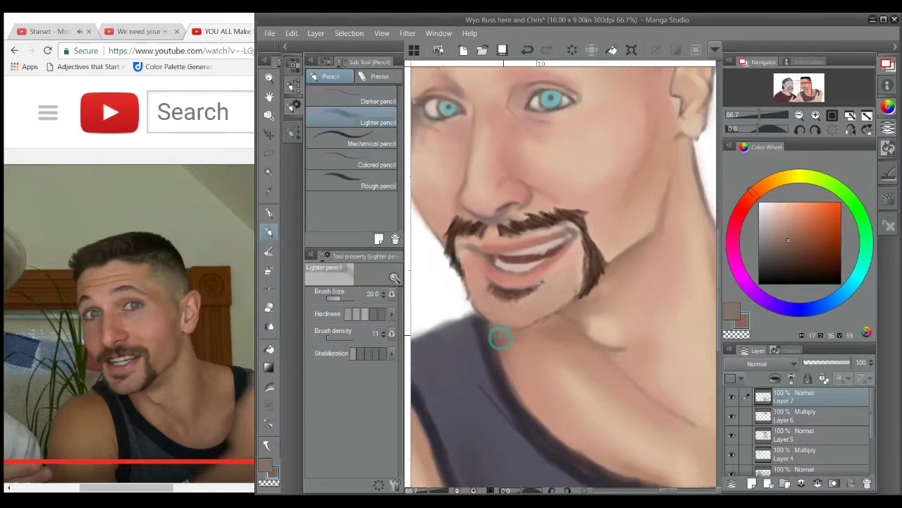
{"action": "scroll", "coordinate": [487, 337], "scroll_direction": "up", "scroll_amount": 3}
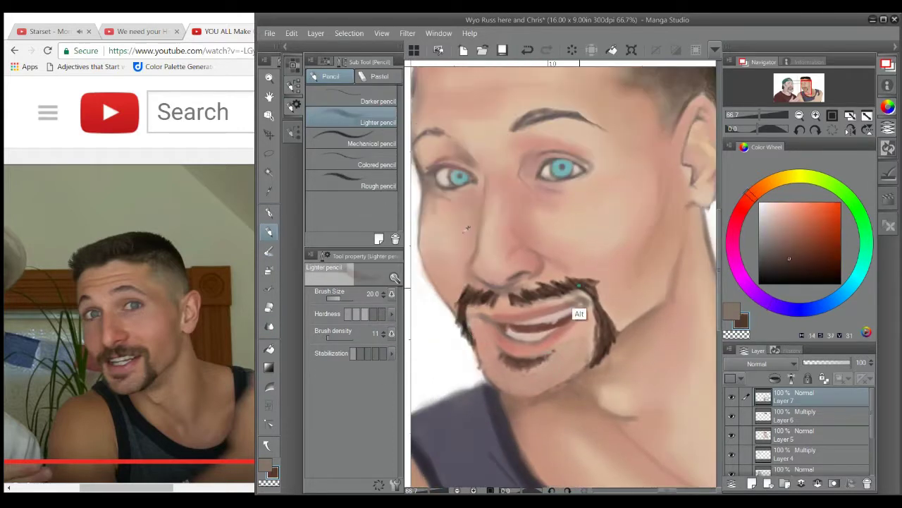
{"action": "left_click", "coordinate": [557, 304], "text": "alt"}
{"action": "left_click_drag", "start_coordinate": [591, 290], "coordinate": [563, 293]}
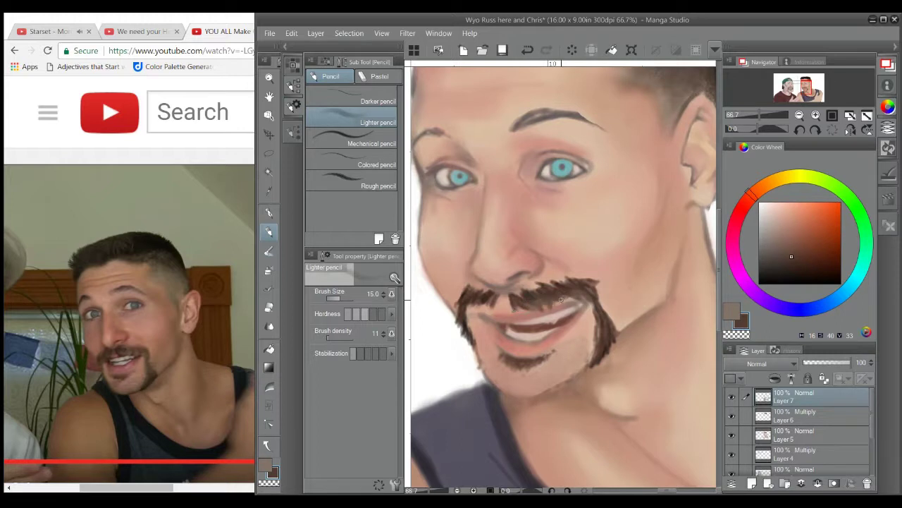
{"action": "left_click_drag", "start_coordinate": [459, 330], "coordinate": [467, 303]}
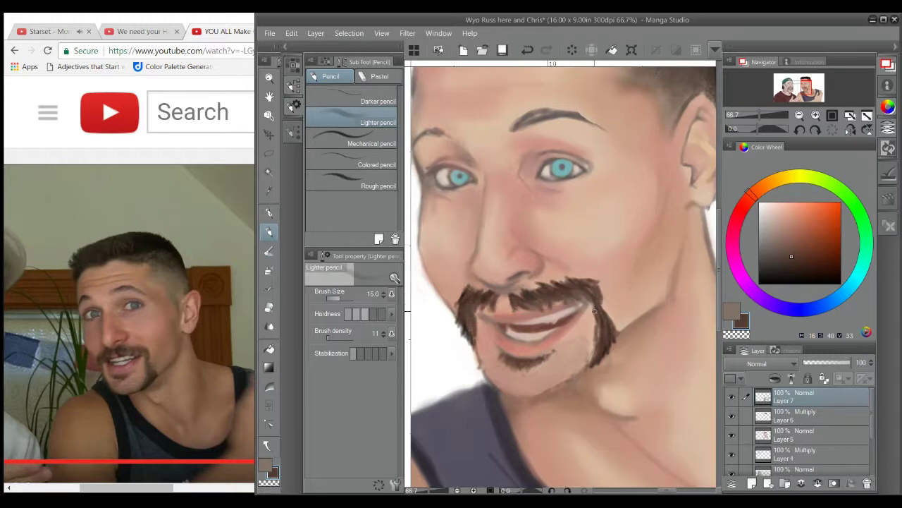
{"action": "left_click_drag", "start_coordinate": [594, 302], "coordinate": [600, 335]}
{"action": "left_click", "coordinate": [462, 303], "text": "alt"}
{"action": "mouse_move", "coordinate": [462, 304]}
{"action": "left_mouse_down"}
{"action": "mouse_move", "coordinate": [460, 356]}
{"action": "mouse_move", "coordinate": [455, 310]}
{"action": "left_mouse_up"}
Step: Soften the skin on a lower layer with a soft eraser and light pink tones
{"action": "left_click", "coordinate": [656, 339], "text": "alt"}
{"action": "left_click", "coordinate": [656, 338], "text": "ctrl"}
{"action": "key", "text": "e"}
{"action": "mouse_move", "coordinate": [491, 419]}
{"action": "left_mouse_down"}
{"action": "mouse_move", "coordinate": [438, 292]}
{"action": "mouse_move", "coordinate": [449, 334]}
{"action": "left_mouse_up"}
{"action": "left_click", "coordinate": [508, 225], "text": "alt"}
{"action": "key", "text": "p"}
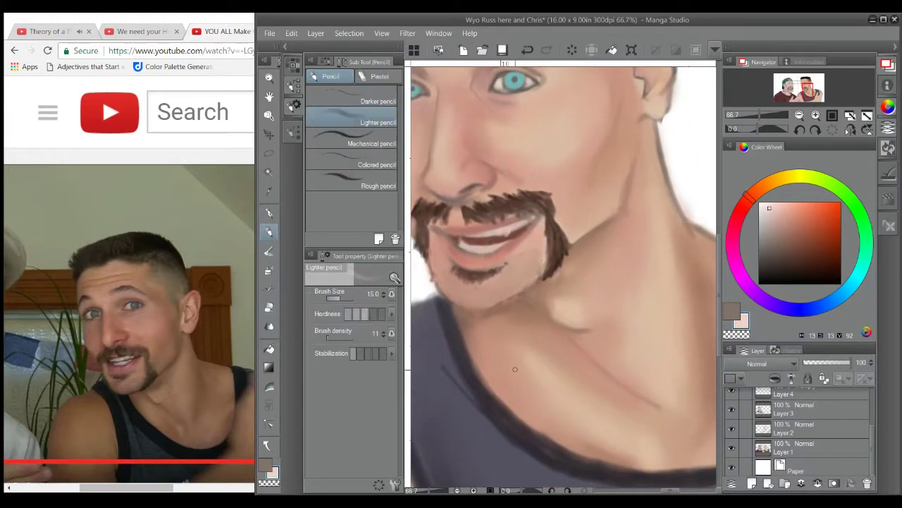
{"action": "scroll", "coordinate": [413, 293], "scroll_direction": "up", "scroll_amount": 2}
Step: Paint the right eye's teal iris with lighter teal and near-white cyan highlights
{"action": "left_click", "coordinate": [435, 182], "text": "alt"}
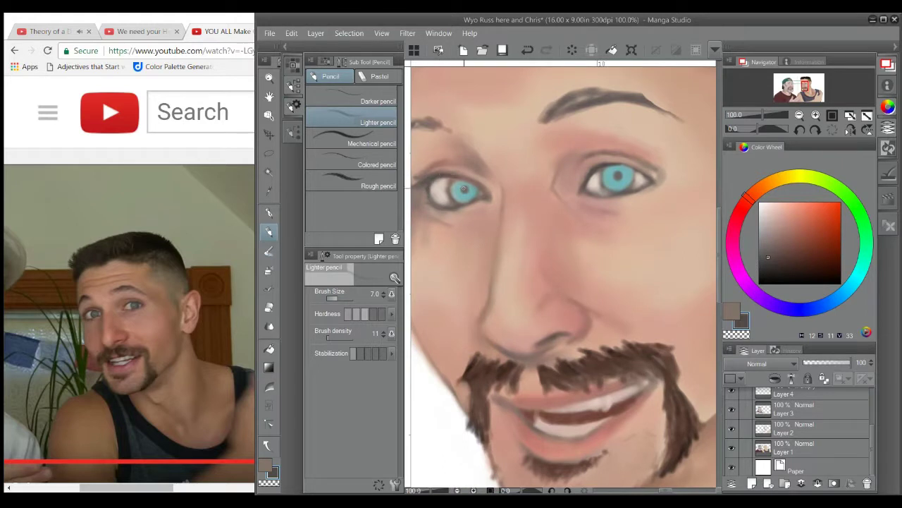
{"action": "left_click", "coordinate": [628, 193], "text": "alt"}
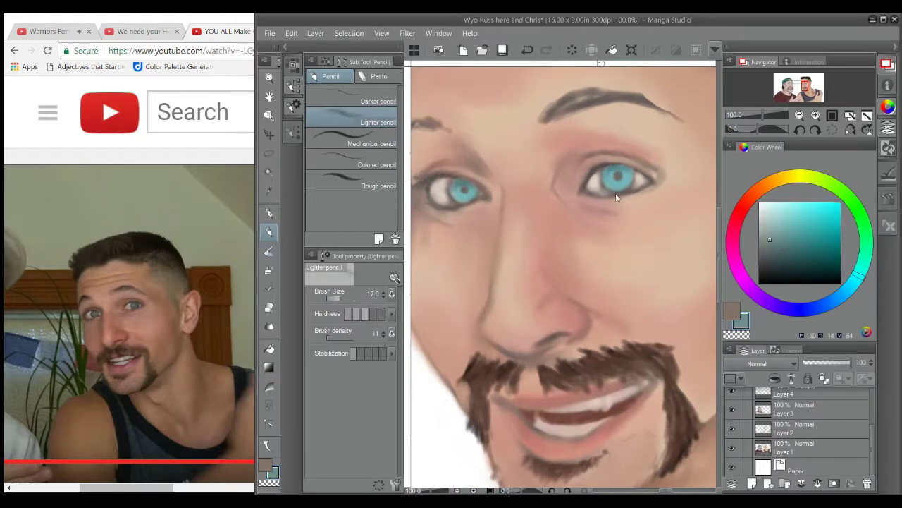
{"action": "left_click", "coordinate": [615, 185], "text": "alt"}
{"action": "key", "text": "bracketleft"}
{"action": "key", "text": "bracketleft"}
{"action": "key", "text": "bracketleft"}
{"action": "key", "text": "bracketleft"}
{"action": "left_click", "coordinate": [596, 182], "text": "alt"}
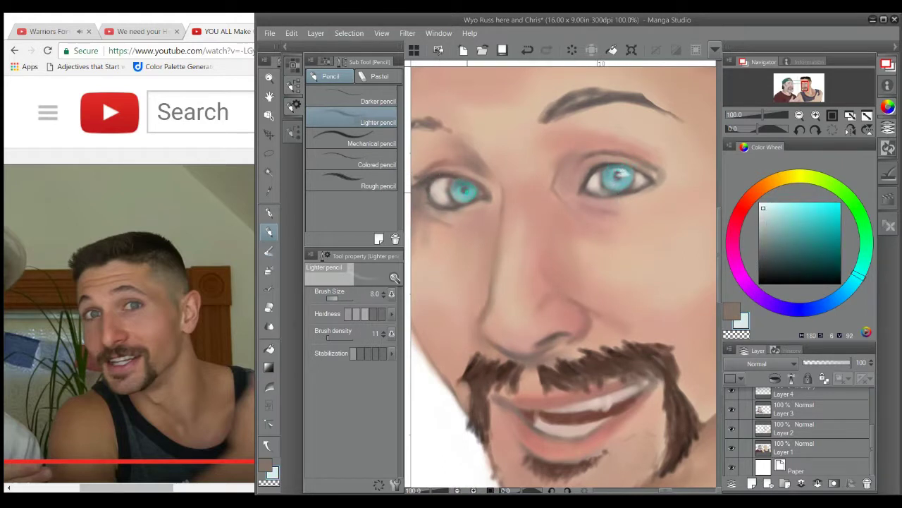
{"action": "scroll", "coordinate": [473, 221], "scroll_direction": "down", "scroll_amount": 4}
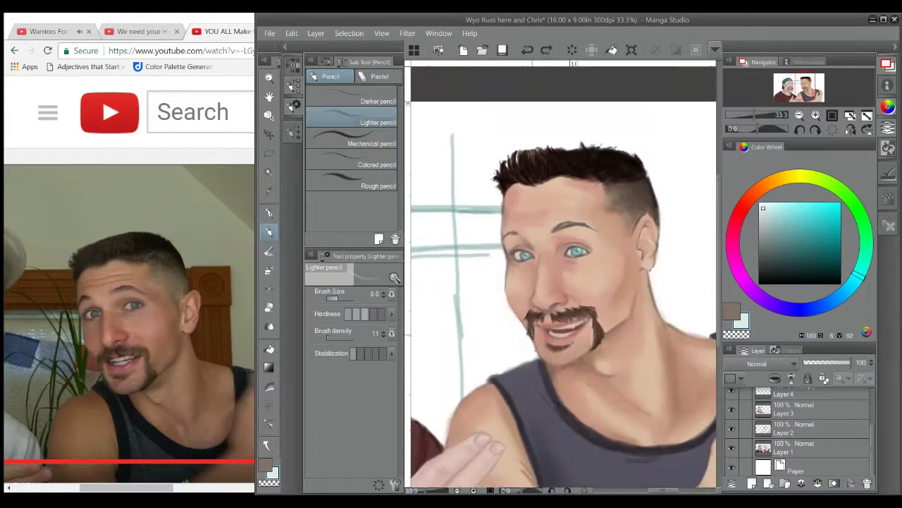
{"action": "scroll", "coordinate": [451, 232], "scroll_direction": "up", "scroll_amount": 3}
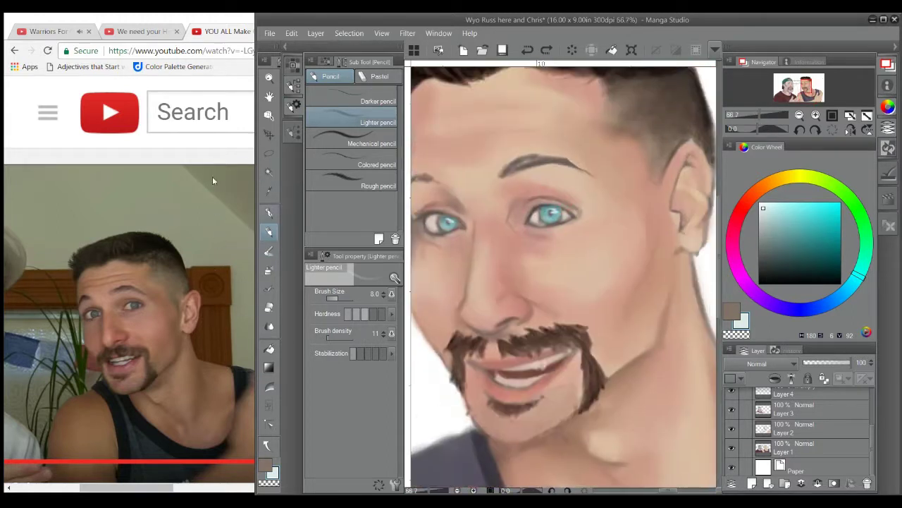
{"action": "left_click", "coordinate": [268, 213]}
{"action": "left_click", "coordinate": [268, 231]}
Step: Refine the skin around both eyes with sampled darker, pinker and cyan tones
{"action": "left_click_drag", "start_coordinate": [544, 260], "coordinate": [565, 260]}
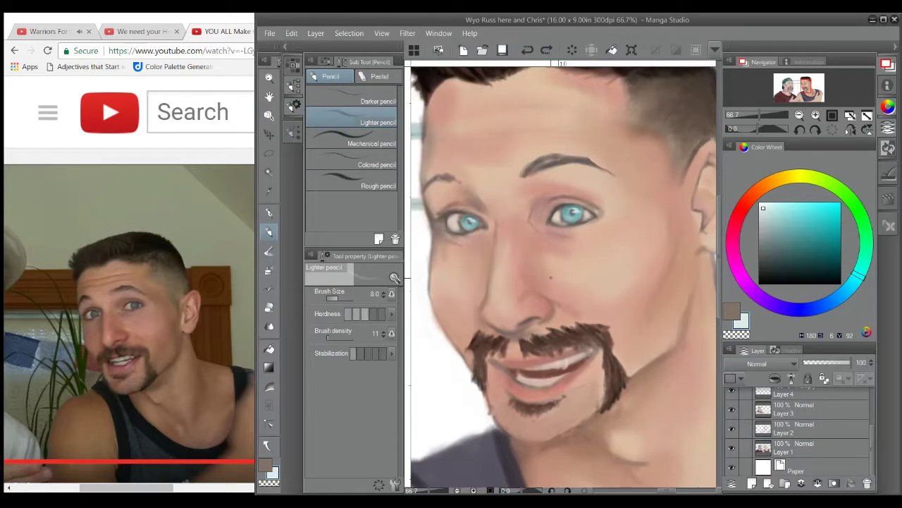
{"action": "left_click", "coordinate": [487, 229], "text": "alt"}
{"action": "left_click", "coordinate": [488, 229]}
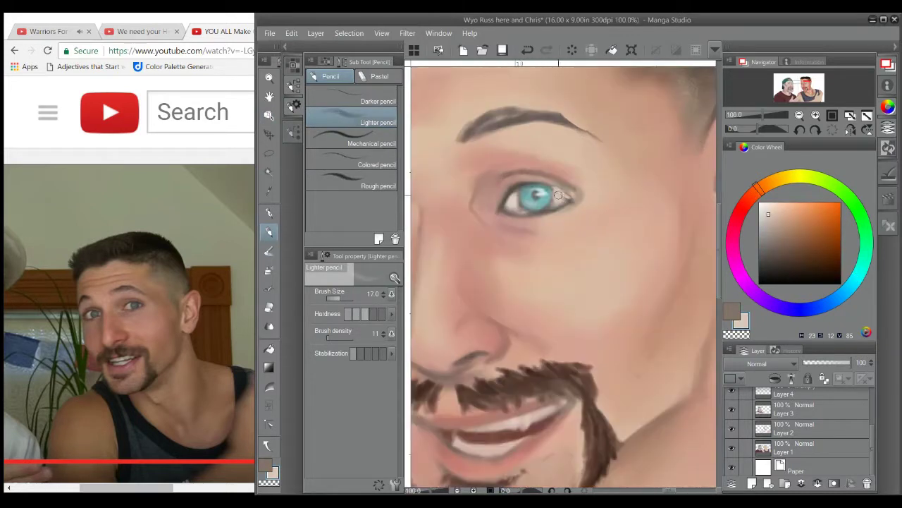
{"action": "scroll", "coordinate": [564, 240], "scroll_direction": "up", "scroll_amount": 1}
{"action": "left_click", "coordinate": [523, 211], "text": "alt"}
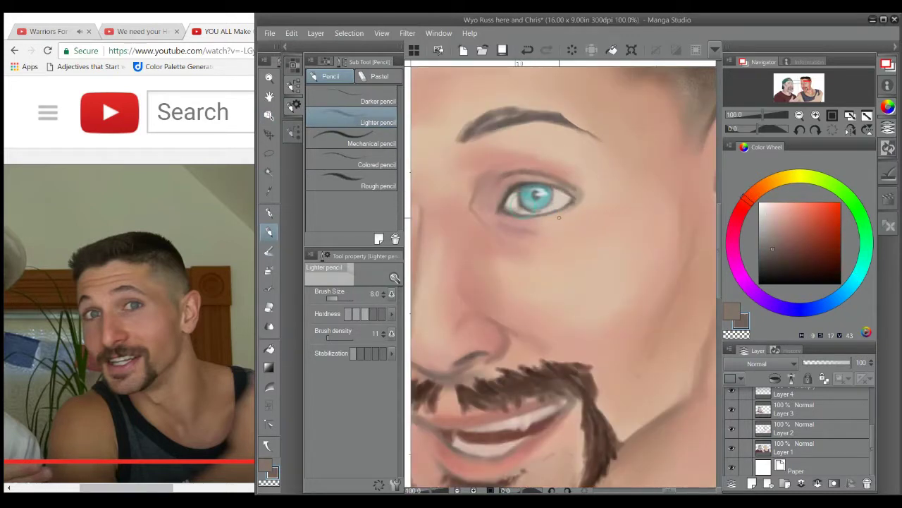
{"action": "left_click", "coordinate": [543, 199], "text": "alt"}
{"action": "left_click", "coordinate": [416, 172], "text": "alt"}
{"action": "left_click_drag", "start_coordinate": [416, 172], "coordinate": [484, 163]}
{"action": "left_click", "coordinate": [598, 228], "text": "alt"}
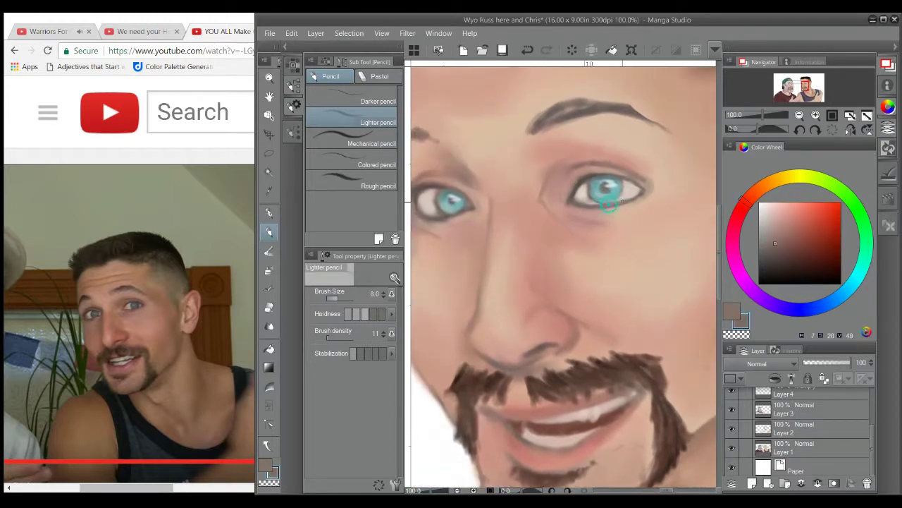
Step: Paint peach cheek tones, dark brown beside the left eye, and light blue in the eye
{"action": "left_click_drag", "start_coordinate": [423, 182], "coordinate": [457, 171]}
{"action": "left_click", "coordinate": [440, 202], "text": "alt"}
{"action": "left_click", "coordinate": [439, 248], "text": "alt"}
{"action": "left_click", "coordinate": [452, 181], "text": "alt"}
{"action": "left_click_drag", "start_coordinate": [494, 205], "coordinate": [437, 232]}
{"action": "scroll", "coordinate": [457, 194], "scroll_direction": "down", "scroll_amount": 1}
{"action": "left_click", "coordinate": [466, 210], "text": "alt"}
{"action": "scroll", "coordinate": [481, 232], "scroll_direction": "up", "scroll_amount": 1}
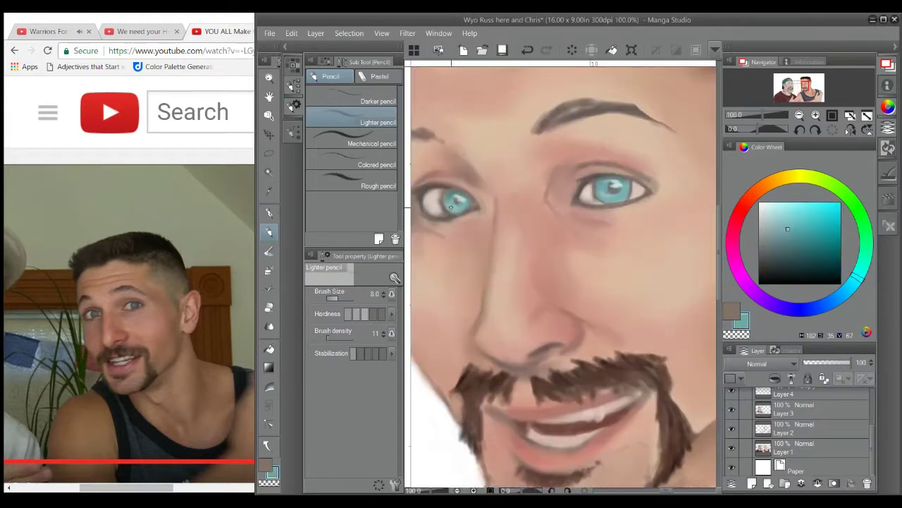
Step: Add Layer 7 and paint paler cyan and skin tones with a size-20 brush, then fit the view
{"action": "key", "text": "ctrl+shift+n"}
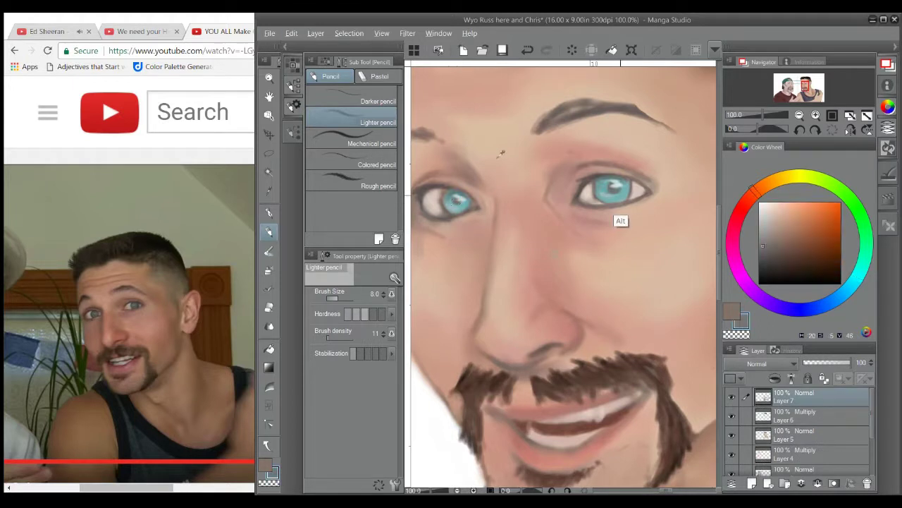
{"action": "left_click", "coordinate": [621, 220], "text": "alt"}
{"action": "left_click", "coordinate": [602, 223], "text": "alt"}
{"action": "left_click", "coordinate": [575, 160], "text": "alt"}
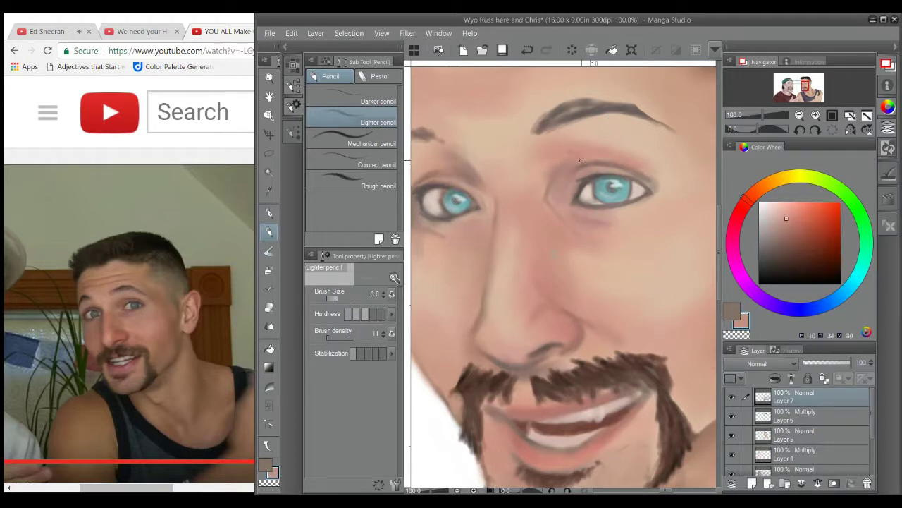
{"action": "key", "text": "ctrl+z"}
{"action": "key", "text": "bracketright"}
{"action": "key", "text": "bracketright"}
{"action": "key", "text": "bracketright"}
{"action": "left_click", "coordinate": [570, 171], "text": "alt"}
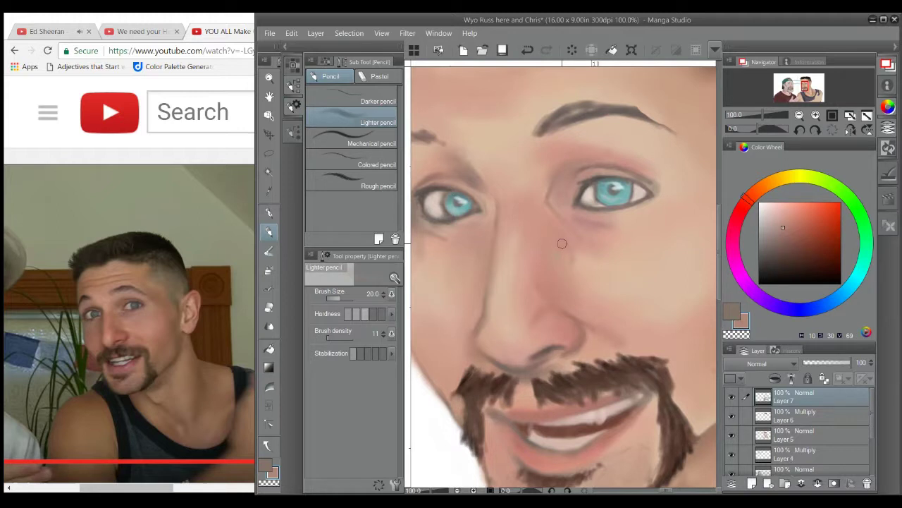
{"action": "left_click", "coordinate": [557, 244], "text": "alt"}
{"action": "key", "text": "ctrl+0"}
Step: Lay soft skin strokes over the right arm and blend them with a 150 blending brush
{"action": "key", "text": "super+Up"}
{"action": "key", "text": "ctrl+0"}
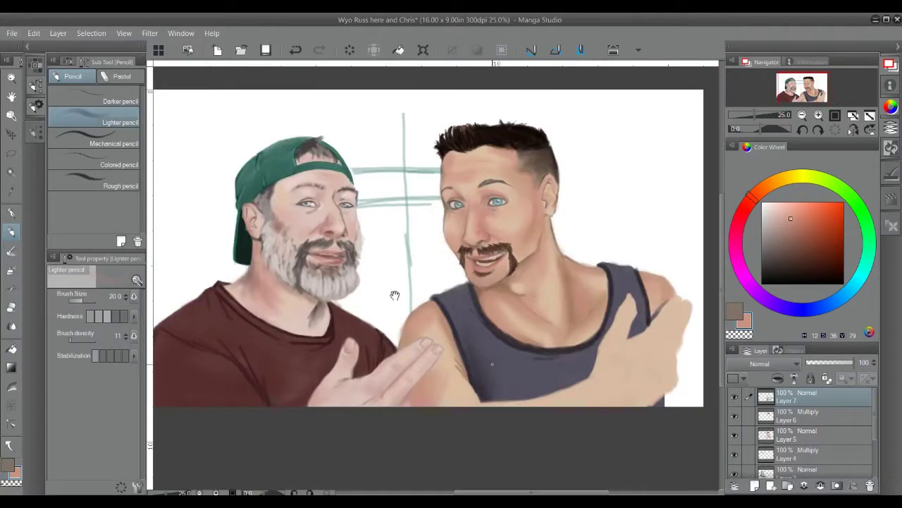
{"action": "scroll", "coordinate": [501, 428], "scroll_direction": "up", "scroll_amount": 1}
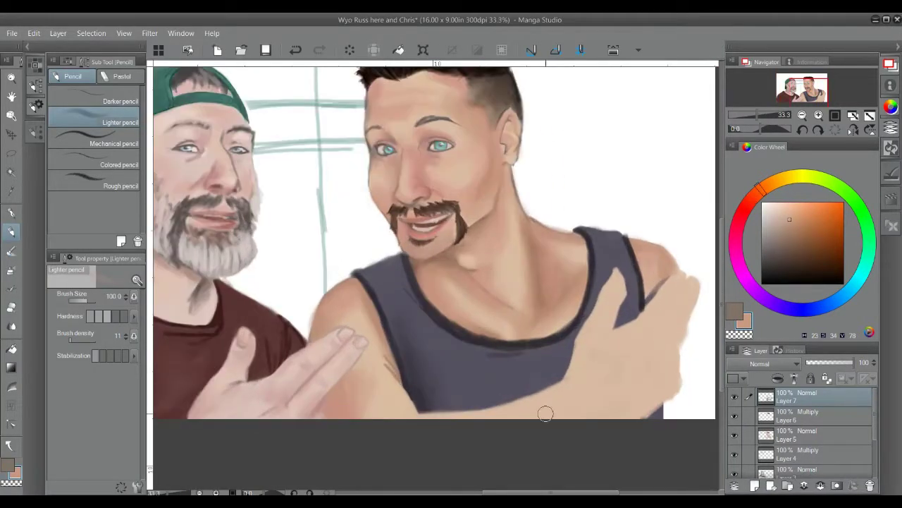
{"action": "mouse_move", "coordinate": [524, 419]}
{"action": "left_mouse_down"}
{"action": "mouse_move", "coordinate": [657, 400]}
{"action": "mouse_move", "coordinate": [674, 309]}
{"action": "mouse_move", "coordinate": [611, 332]}
{"action": "left_mouse_up"}
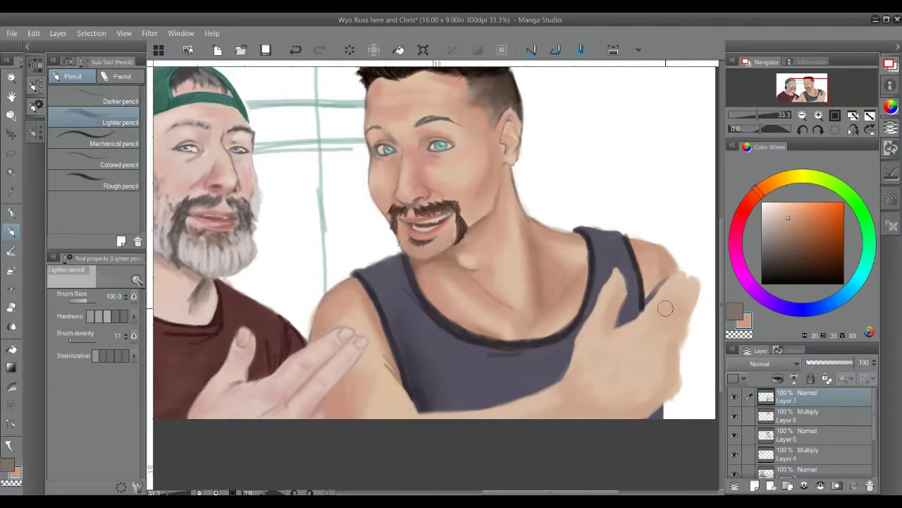
{"action": "key", "text": "j"}
{"action": "left_click_drag", "start_coordinate": [648, 363], "coordinate": [617, 381]}
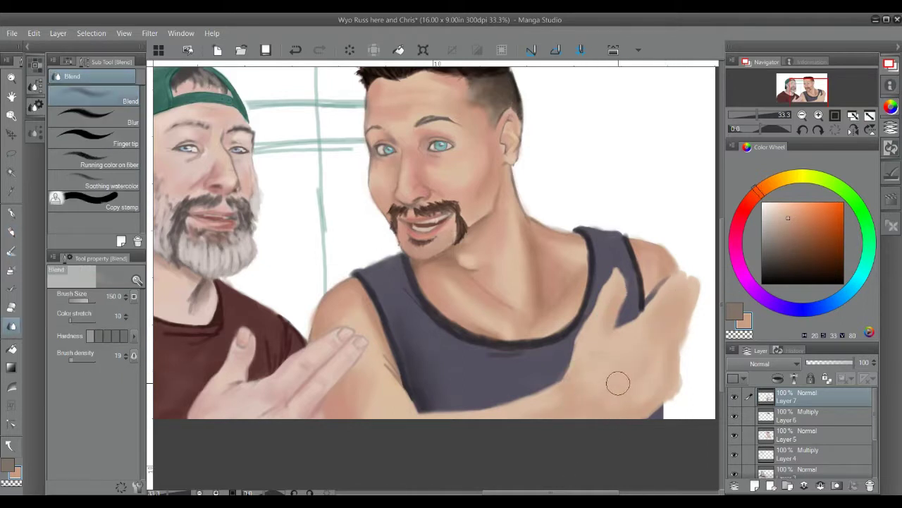
{"action": "scroll", "coordinate": [614, 322], "scroll_direction": "up", "scroll_amount": 1}
{"action": "key", "text": "p"}
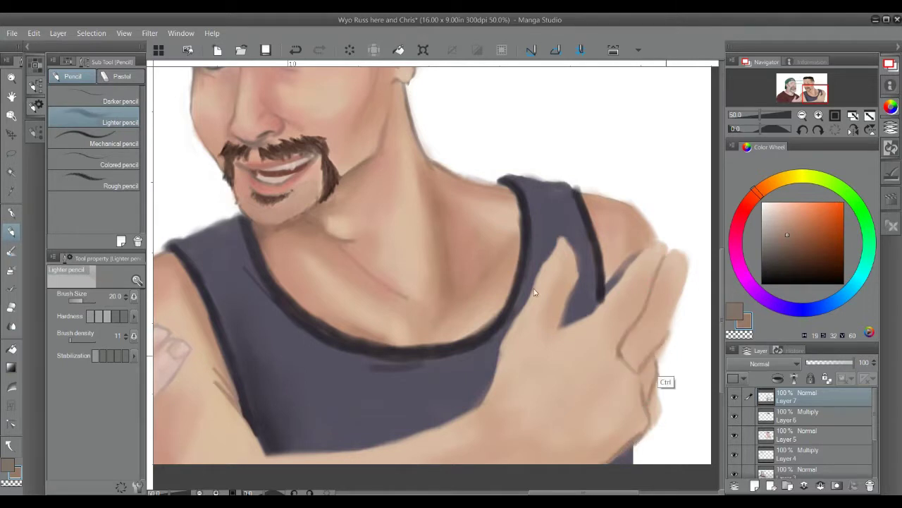
Step: Draw a line along the finger and lighten the fingertips resting on the shoulder
{"action": "mouse_move", "coordinate": [644, 351]}
{"action": "left_mouse_down"}
{"action": "mouse_move", "coordinate": [663, 247]}
{"action": "mouse_move", "coordinate": [619, 285]}
{"action": "left_mouse_up"}
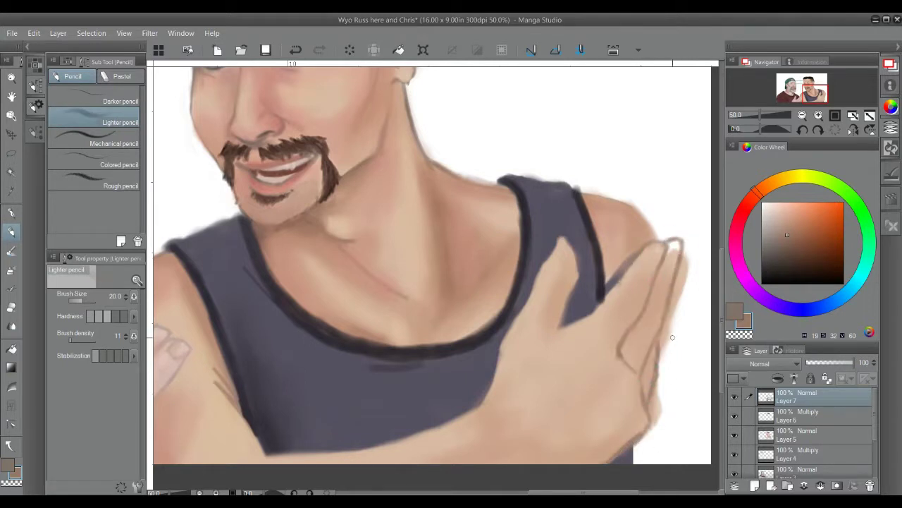
{"action": "left_click", "coordinate": [664, 257], "text": "alt"}
{"action": "left_click_drag", "start_coordinate": [665, 254], "coordinate": [678, 243]}
{"action": "left_click", "coordinate": [566, 299], "text": "alt"}
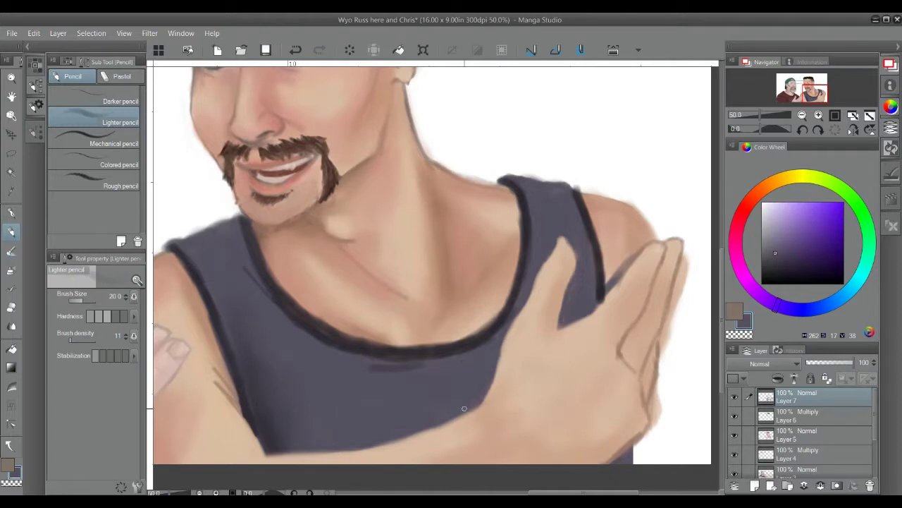
{"action": "left_click_drag", "start_coordinate": [480, 403], "coordinate": [520, 332]}
{"action": "left_click", "coordinate": [518, 328], "text": "alt"}
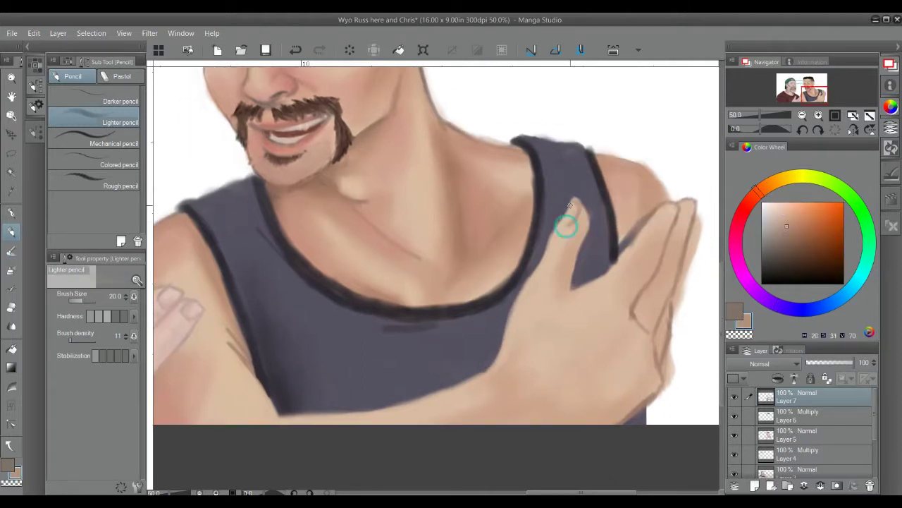
{"action": "left_click", "coordinate": [569, 203], "text": "alt"}
{"action": "left_click", "coordinate": [620, 285], "text": "alt"}
{"action": "left_click_drag", "start_coordinate": [625, 295], "coordinate": [643, 314]}
{"action": "left_click", "coordinate": [544, 317], "text": "alt"}
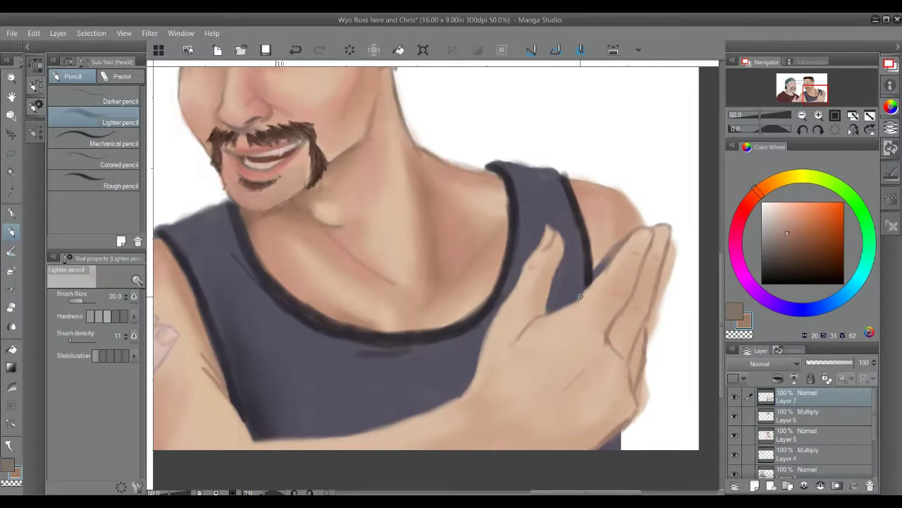
{"action": "left_click", "coordinate": [449, 292], "text": "alt"}
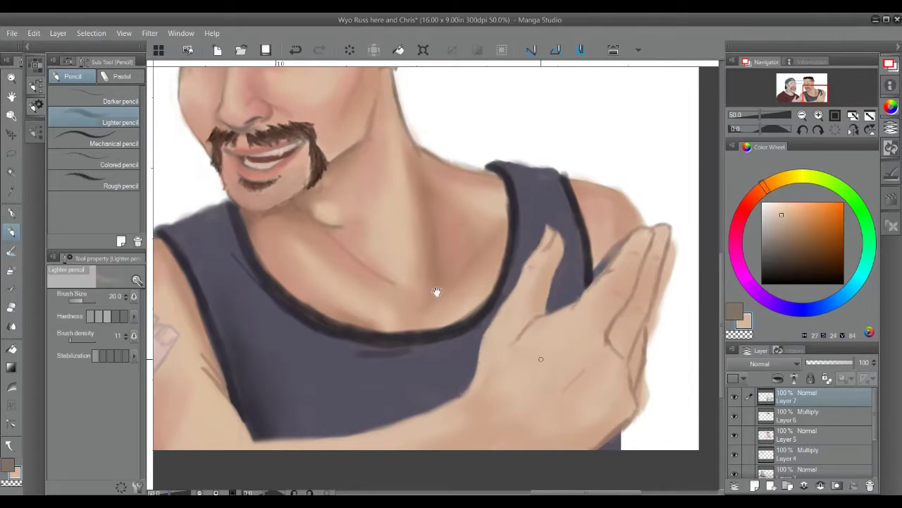
{"action": "left_click_drag", "start_coordinate": [449, 292], "coordinate": [443, 279]}
Step: Fill the white gap along the hand's right edge with skin tone
{"action": "mouse_move", "coordinate": [664, 283]}
{"action": "left_mouse_down"}
{"action": "mouse_move", "coordinate": [648, 334]}
{"action": "mouse_move", "coordinate": [654, 405]}
{"action": "mouse_move", "coordinate": [644, 379]}
{"action": "mouse_move", "coordinate": [641, 404]}
{"action": "mouse_move", "coordinate": [664, 356]}
{"action": "mouse_move", "coordinate": [631, 450]}
{"action": "mouse_move", "coordinate": [659, 262]}
{"action": "mouse_move", "coordinate": [611, 250]}
{"action": "mouse_move", "coordinate": [655, 270]}
{"action": "mouse_move", "coordinate": [625, 406]}
{"action": "mouse_move", "coordinate": [641, 431]}
{"action": "left_mouse_up"}
{"action": "left_click", "coordinate": [657, 261], "text": "alt"}
{"action": "key", "text": "bracketleft"}
{"action": "key", "text": "bracketleft"}
{"action": "key", "text": "bracketleft"}
{"action": "key", "text": "bracketleft"}
{"action": "left_click", "coordinate": [588, 217], "text": "alt"}
{"action": "key", "text": "bracketright"}
{"action": "key", "text": "bracketright"}
{"action": "key", "text": "bracketright"}
{"action": "key", "text": "bracketright"}
{"action": "left_click_drag", "start_coordinate": [656, 384], "coordinate": [669, 344]}
Step: Briefly soft-erase, return to Layer 7, and paint skin over the shoulder top
{"action": "key", "text": "e"}
{"action": "key", "text": "alt+bracketleft"}
{"action": "key", "text": "alt+bracketleft"}
{"action": "key", "text": "alt+bracketleft"}
{"action": "key", "text": "alt+bracketleft"}
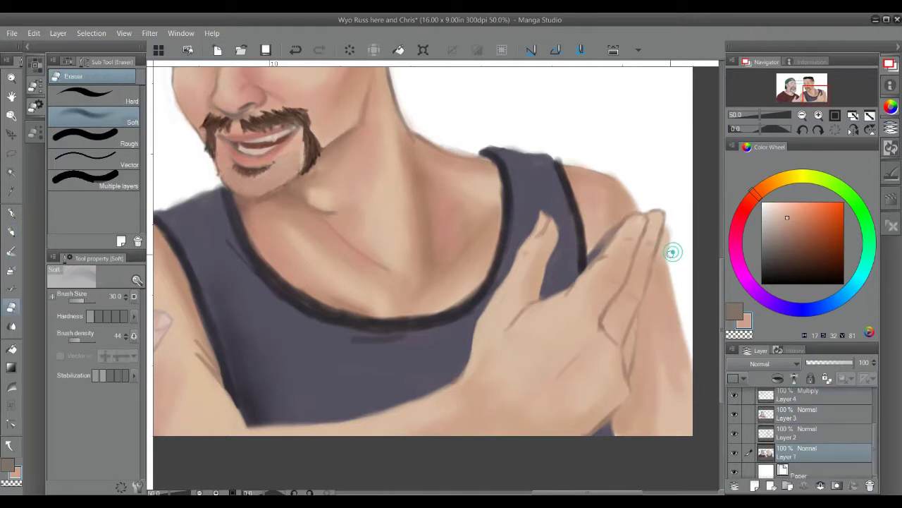
{"action": "key", "text": "alt+bracketright"}
{"action": "key", "text": "alt+bracketright"}
{"action": "key", "text": "alt+bracketright"}
{"action": "key", "text": "alt+bracketright"}
{"action": "left_click", "coordinate": [666, 240], "text": "alt"}
{"action": "key", "text": "p"}
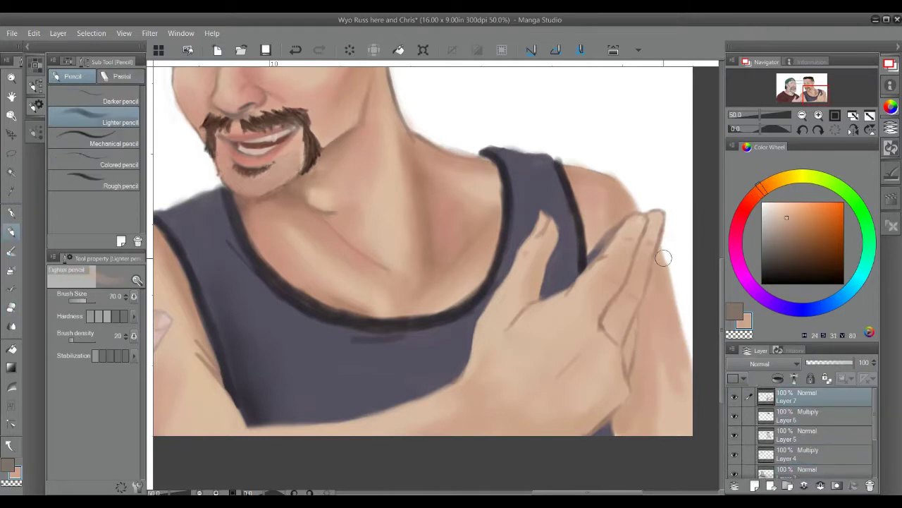
{"action": "left_click_drag", "start_coordinate": [636, 195], "coordinate": [638, 191]}
{"action": "left_click", "coordinate": [590, 195], "text": "alt"}
{"action": "key", "text": "bracketright"}
{"action": "key", "text": "bracketright"}
{"action": "key", "text": "bracketright"}
Step: Blend lighter and darker skin tones across the shoulder
{"action": "left_click", "coordinate": [338, 173], "text": "alt"}
{"action": "key", "text": "j"}
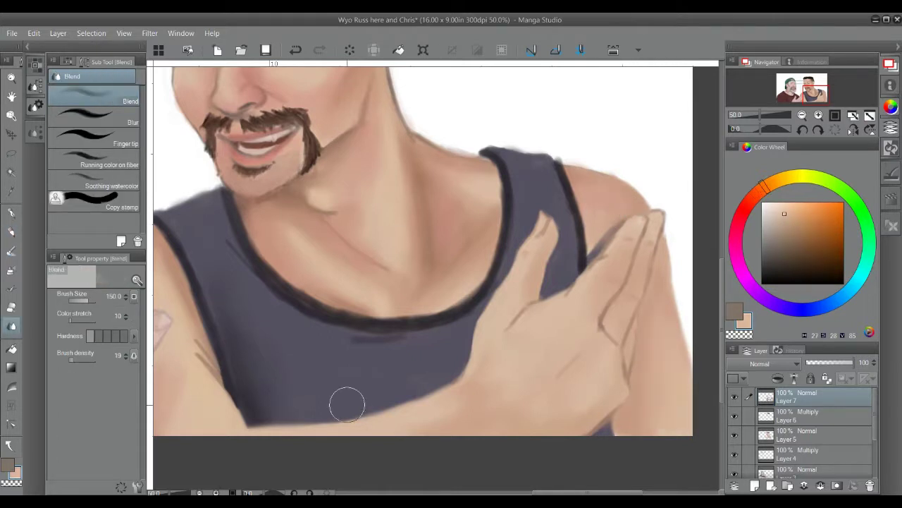
{"action": "left_click", "coordinate": [599, 285], "text": "alt"}
{"action": "scroll", "coordinate": [600, 285], "scroll_direction": "up", "scroll_amount": 1}
{"action": "key", "text": "p"}
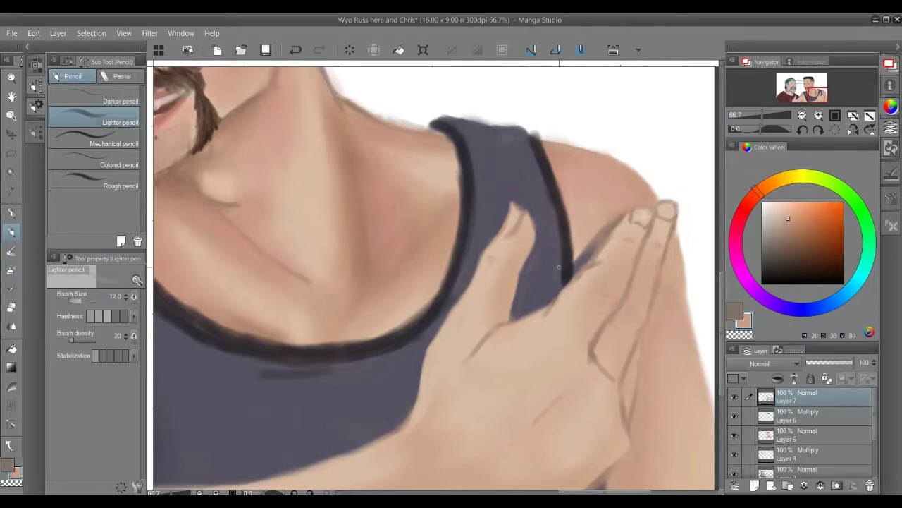
{"action": "left_click_drag", "start_coordinate": [479, 209], "coordinate": [486, 178]}
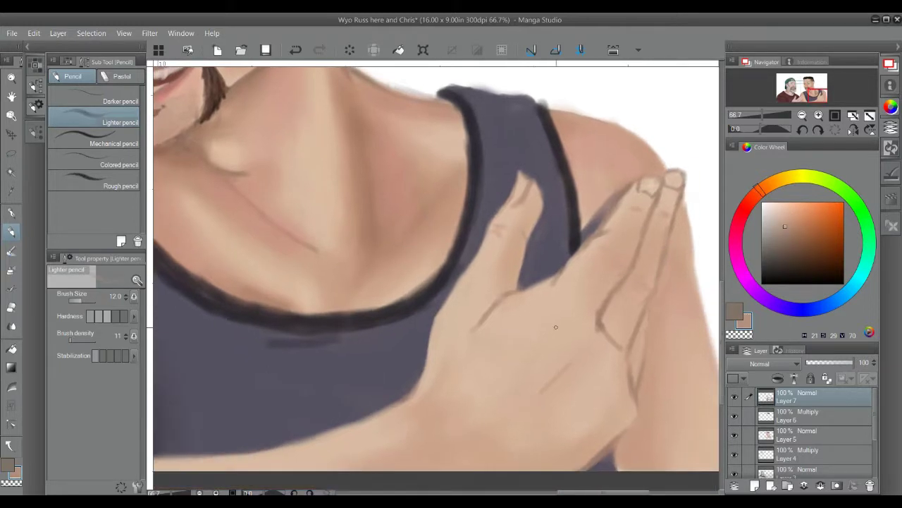
Step: Resample shoulder skin and shirt purple with a 60 brush, framing the younger man's face
{"action": "left_click", "coordinate": [451, 411], "text": "alt"}
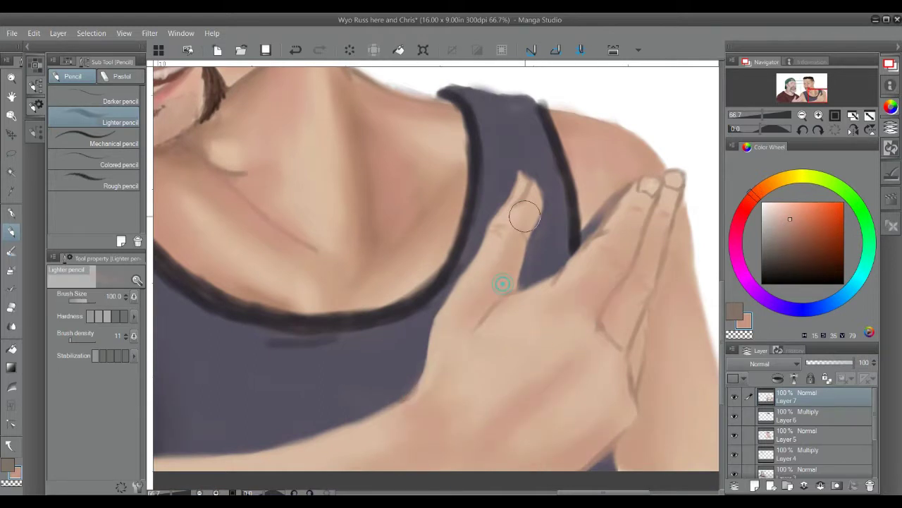
{"action": "left_click", "coordinate": [605, 228], "text": "alt"}
{"action": "left_click", "coordinate": [618, 313], "text": "alt"}
{"action": "key", "text": "bracketright"}
{"action": "key", "text": "bracketright"}
{"action": "key", "text": "bracketright"}
{"action": "key", "text": "bracketright"}
{"action": "key", "text": "bracketright"}
{"action": "left_click_drag", "start_coordinate": [535, 275], "coordinate": [548, 306]}
{"action": "left_click", "coordinate": [549, 306], "text": "alt"}
{"action": "scroll", "coordinate": [626, 214], "scroll_direction": "down", "scroll_amount": 1}
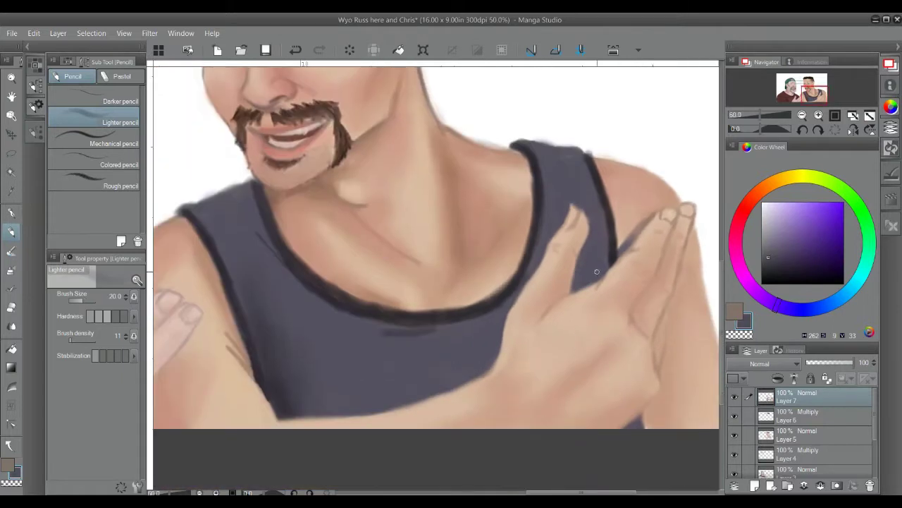
{"action": "left_click_drag", "start_coordinate": [440, 291], "coordinate": [486, 344]}
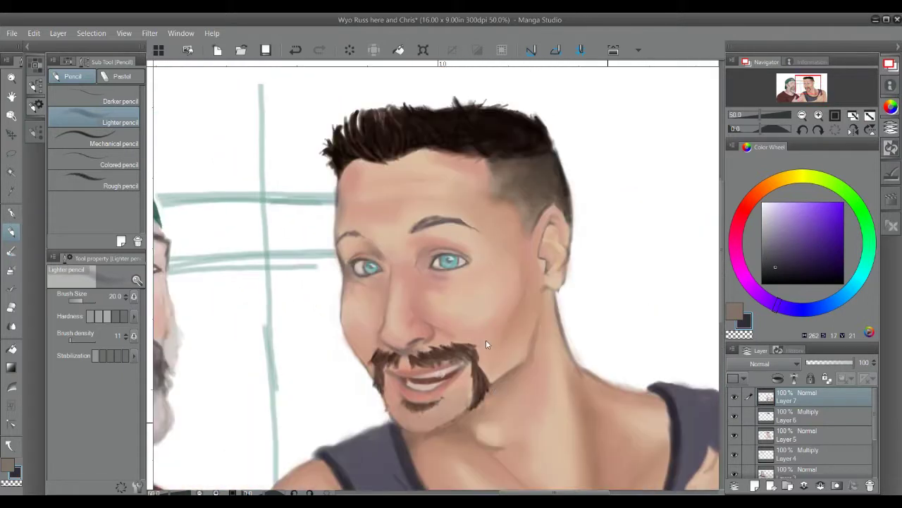
Step: Save the painting, then sample light skin and dark brown goatee colours
{"action": "key", "text": "ctrl+s"}
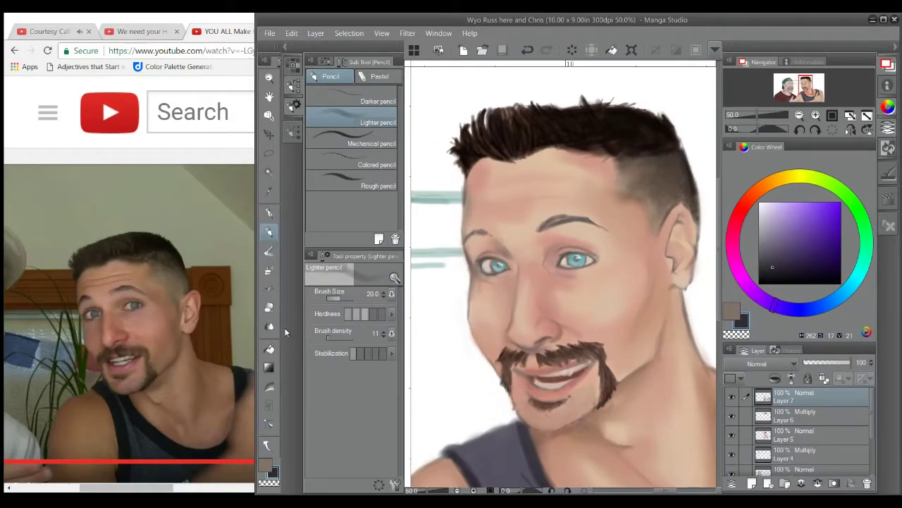
{"action": "left_click", "coordinate": [512, 262], "text": "alt"}
{"action": "scroll", "coordinate": [512, 261], "scroll_direction": "up", "scroll_amount": 1}
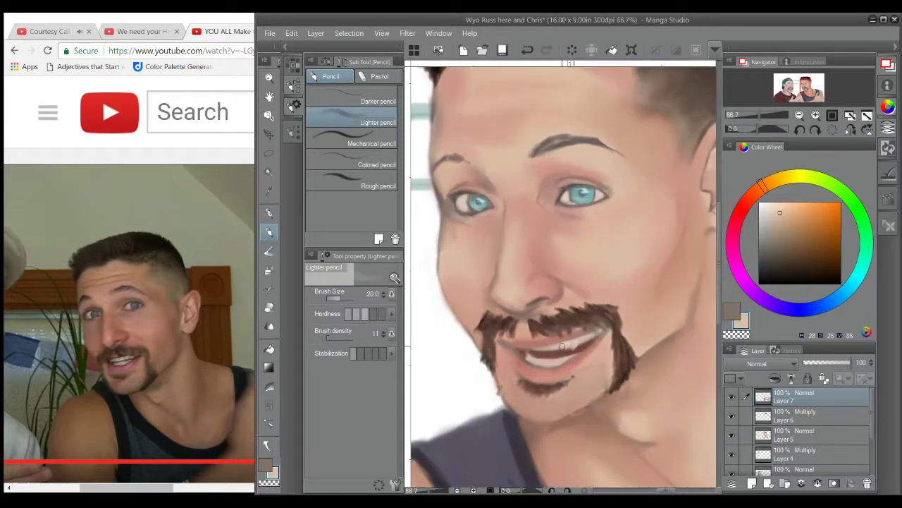
{"action": "left_click", "coordinate": [496, 312], "text": "alt"}
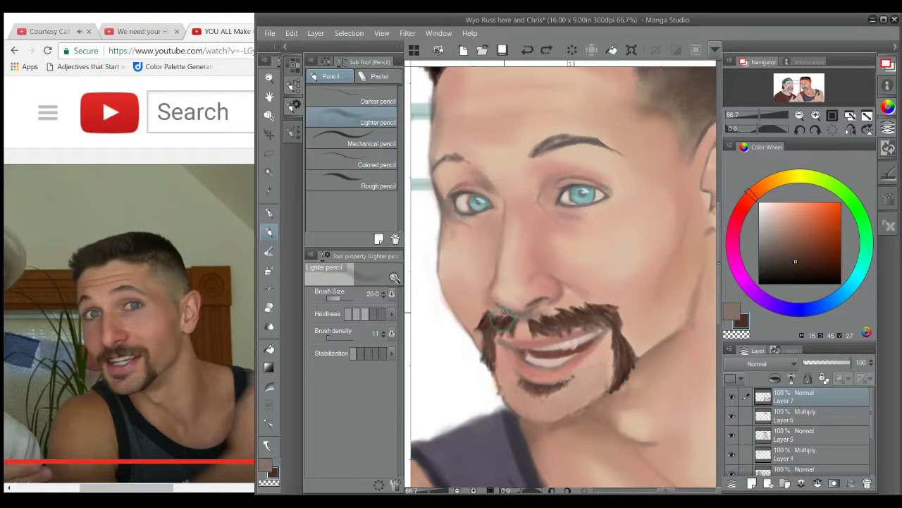
{"action": "left_click_drag", "start_coordinate": [502, 341], "coordinate": [493, 395]}
{"action": "left_click", "coordinate": [564, 302], "text": "alt"}
{"action": "scroll", "coordinate": [556, 227], "scroll_direction": "up", "scroll_amount": 1}
Step: Blend lighter peach skin tones around the nose and mouth
{"action": "left_click", "coordinate": [607, 158], "text": "alt"}
{"action": "left_click_drag", "start_coordinate": [610, 184], "coordinate": [626, 177]}
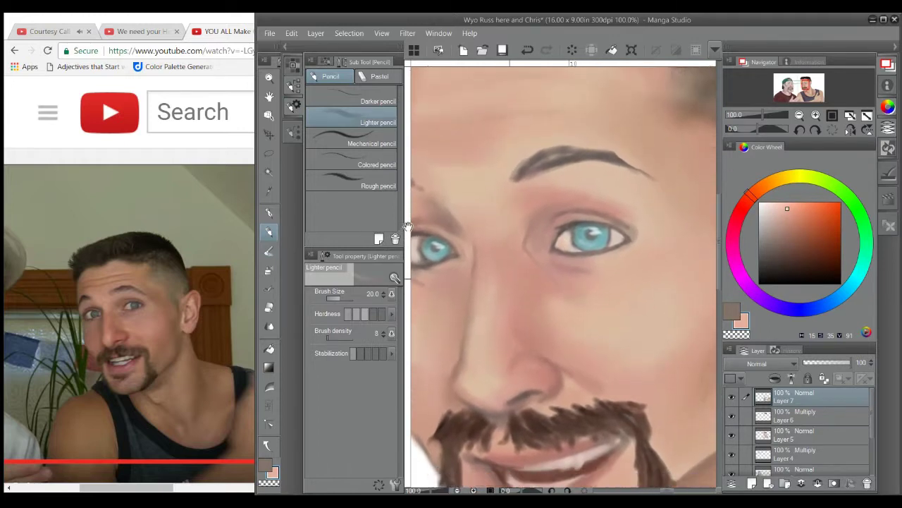
{"action": "left_click_drag", "start_coordinate": [440, 202], "coordinate": [433, 220]}
{"action": "left_click", "coordinate": [565, 253], "text": "alt"}
{"action": "mouse_move", "coordinate": [437, 377]}
{"action": "left_mouse_down"}
{"action": "mouse_move", "coordinate": [487, 363]}
{"action": "mouse_move", "coordinate": [465, 328]}
{"action": "mouse_move", "coordinate": [469, 210]}
{"action": "left_mouse_up"}
{"action": "scroll", "coordinate": [467, 265], "scroll_direction": "down", "scroll_amount": 3}
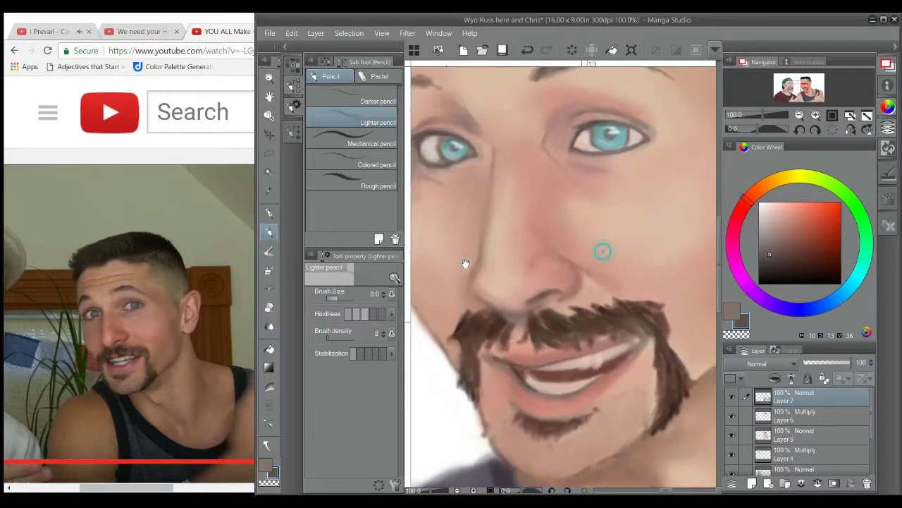
{"action": "scroll", "coordinate": [508, 289], "scroll_direction": "up", "scroll_amount": 1}
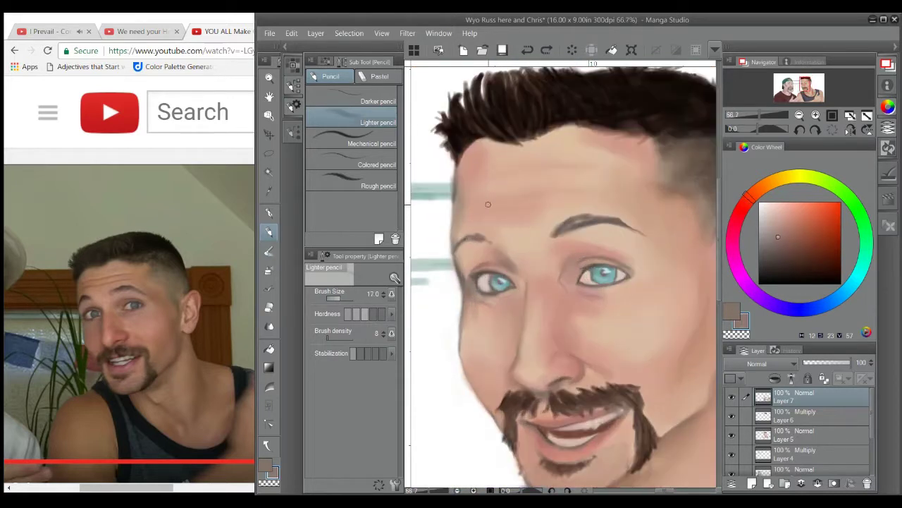
{"action": "left_click", "coordinate": [495, 175], "text": "alt"}
{"action": "mouse_move", "coordinate": [451, 303]}
{"action": "left_mouse_down"}
{"action": "mouse_move", "coordinate": [443, 232]}
{"action": "mouse_move", "coordinate": [457, 209]}
{"action": "left_mouse_up"}
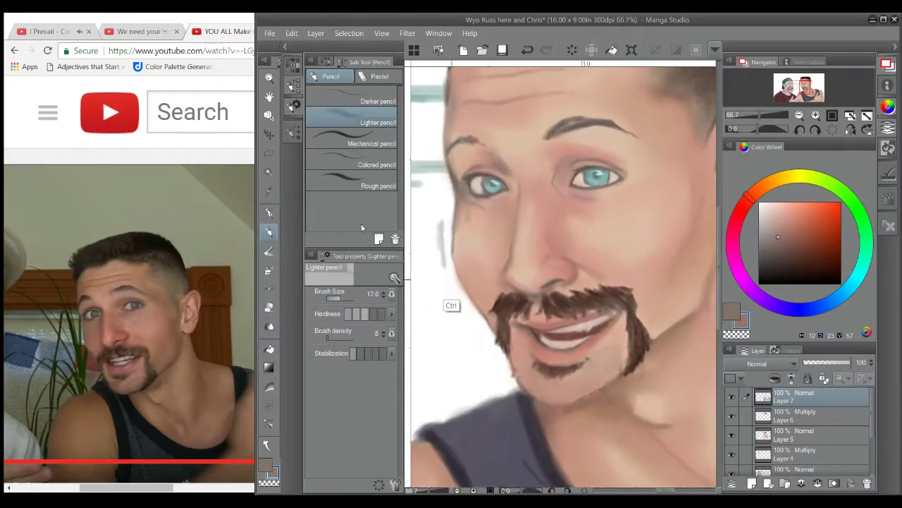
Step: Soft-erase on the beard layer, then select the Paper layer
{"action": "key", "text": "e"}
{"action": "left_click", "coordinate": [627, 350], "text": "ctrl+shift"}
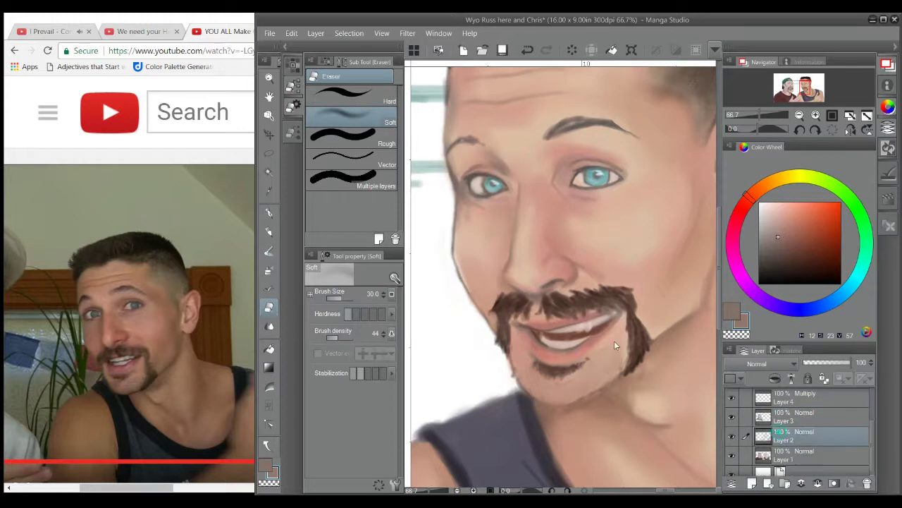
{"action": "scroll", "coordinate": [530, 262], "scroll_direction": "down", "scroll_amount": 5}
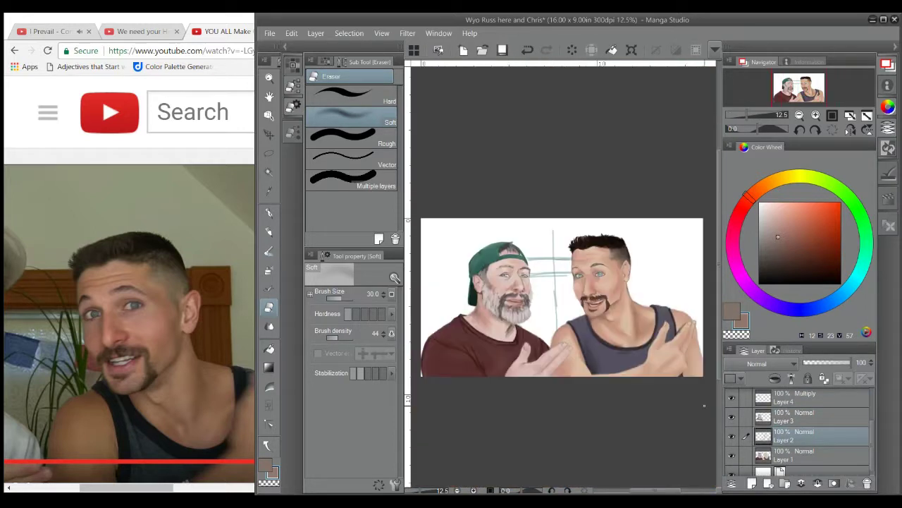
{"action": "left_click", "coordinate": [797, 465]}
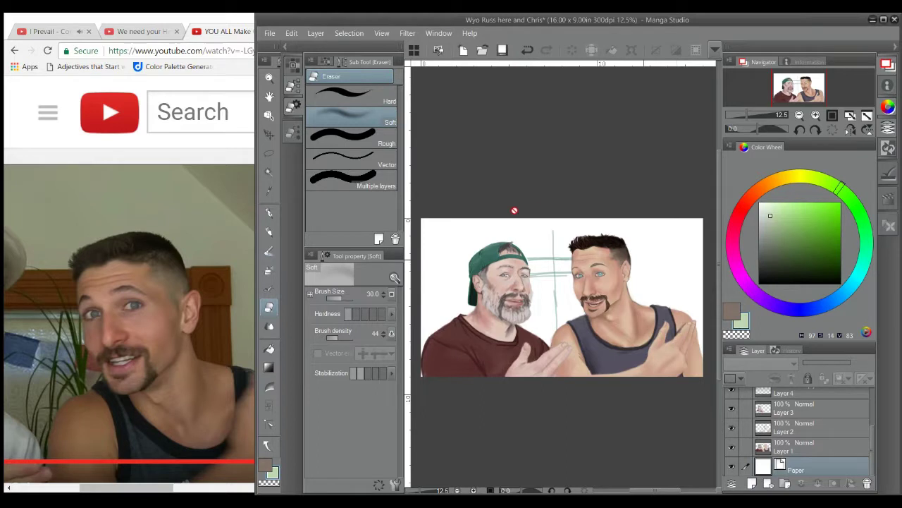
Step: On a new layer, paint the pale green wall behind and above the men
{"action": "key", "text": "ctrl+shift+n"}
{"action": "key", "text": "p"}
{"action": "mouse_move", "coordinate": [655, 220]}
{"action": "left_mouse_down"}
{"action": "mouse_move", "coordinate": [678, 240]}
{"action": "mouse_move", "coordinate": [649, 287]}
{"action": "left_mouse_up"}
{"action": "scroll", "coordinate": [649, 288], "scroll_direction": "up", "scroll_amount": 2}
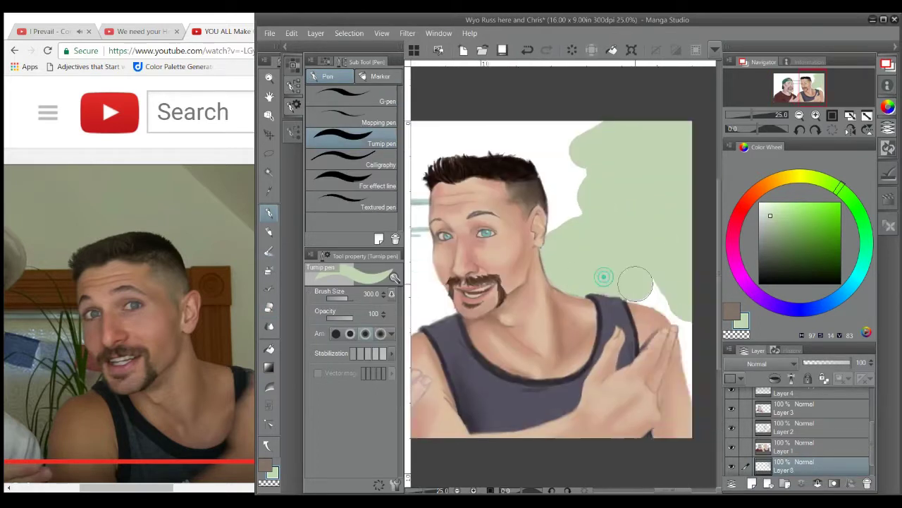
{"action": "scroll", "coordinate": [648, 288], "scroll_direction": "up", "scroll_amount": 1}
{"action": "scroll", "coordinate": [659, 161], "scroll_direction": "down", "scroll_amount": 1}
{"action": "scroll", "coordinate": [494, 247], "scroll_direction": "up", "scroll_amount": 1}
{"action": "mouse_move", "coordinate": [454, 261]}
{"action": "left_mouse_down"}
{"action": "mouse_move", "coordinate": [484, 230]}
{"action": "mouse_move", "coordinate": [634, 232]}
{"action": "left_mouse_up"}
{"action": "mouse_move", "coordinate": [491, 306]}
{"action": "left_mouse_down"}
{"action": "mouse_move", "coordinate": [449, 250]}
{"action": "mouse_move", "coordinate": [406, 247]}
{"action": "left_mouse_up"}
Step: Erase stray green above the cap and draw a straight brown band there
{"action": "left_click", "coordinate": [645, 207], "text": "alt"}
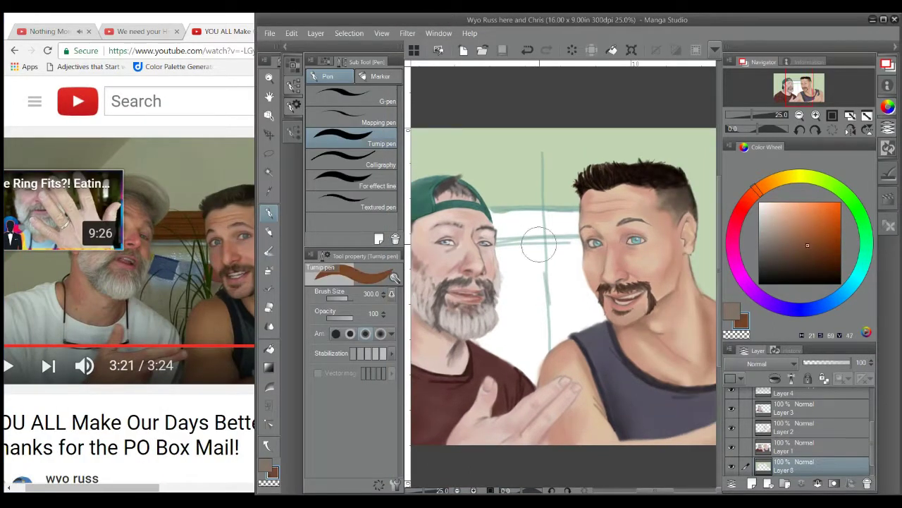
{"action": "key", "text": "e"}
{"action": "mouse_move", "coordinate": [497, 212]}
{"action": "left_mouse_down"}
{"action": "mouse_move", "coordinate": [544, 165]}
{"action": "mouse_move", "coordinate": [522, 238]}
{"action": "mouse_move", "coordinate": [578, 211]}
{"action": "mouse_move", "coordinate": [479, 212]}
{"action": "mouse_move", "coordinate": [567, 228]}
{"action": "left_mouse_up"}
{"action": "key", "text": "alt+["}
{"action": "key", "text": "p"}
{"action": "left_click", "coordinate": [567, 228], "text": "shift"}
Step: Paint a darker green triangle in the upper-left corner on a Multiply layer
{"action": "scroll", "coordinate": [508, 292], "scroll_direction": "left", "scroll_amount": 5}
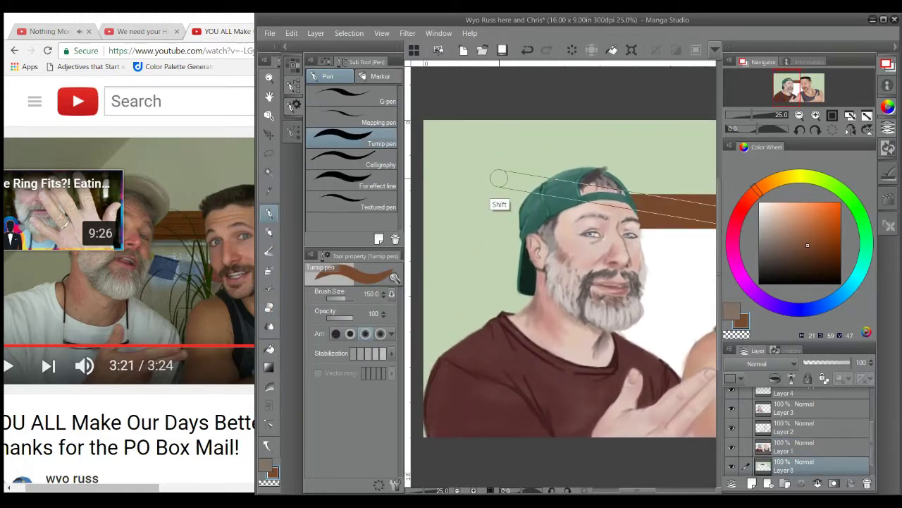
{"action": "left_click", "coordinate": [504, 181], "text": "alt"}
{"action": "mouse_move", "coordinate": [560, 109]}
{"action": "left_mouse_down"}
{"action": "mouse_move", "coordinate": [494, 161]}
{"action": "mouse_move", "coordinate": [491, 176]}
{"action": "mouse_move", "coordinate": [570, 118]}
{"action": "left_mouse_up"}
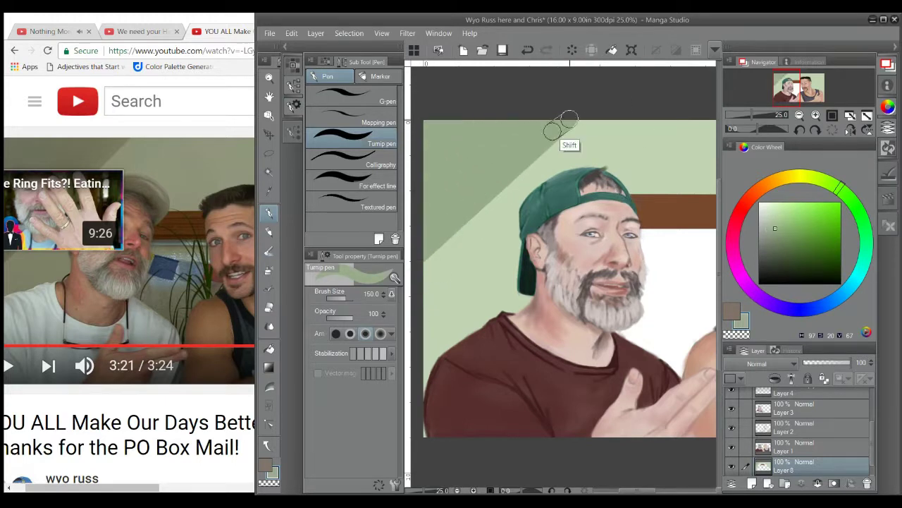
{"action": "left_click", "coordinate": [758, 363]}
{"action": "left_click", "coordinate": [737, 197]}
{"action": "key", "text": "ctrl+minus"}
{"action": "left_click", "coordinate": [268, 231]}
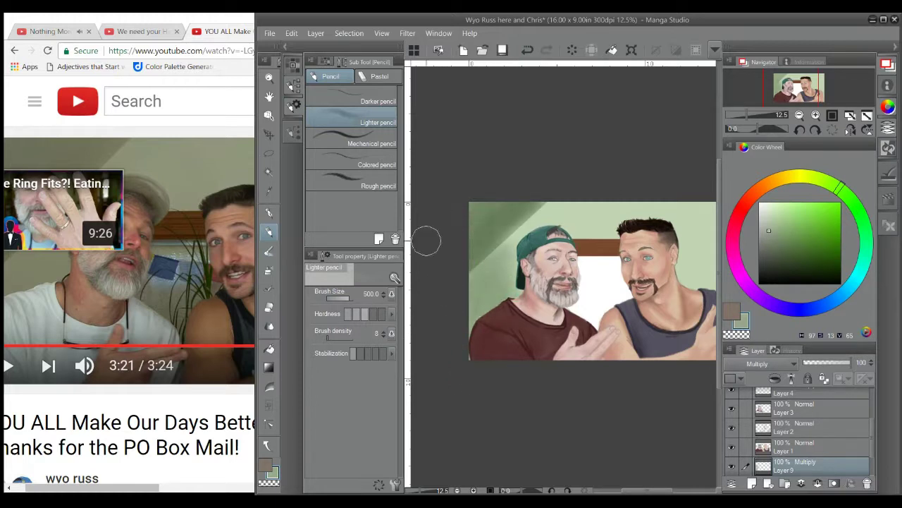
Step: Shade the right man's neck darker and pick a slightly greener wall tone
{"action": "left_click_drag", "start_coordinate": [475, 238], "coordinate": [436, 245]}
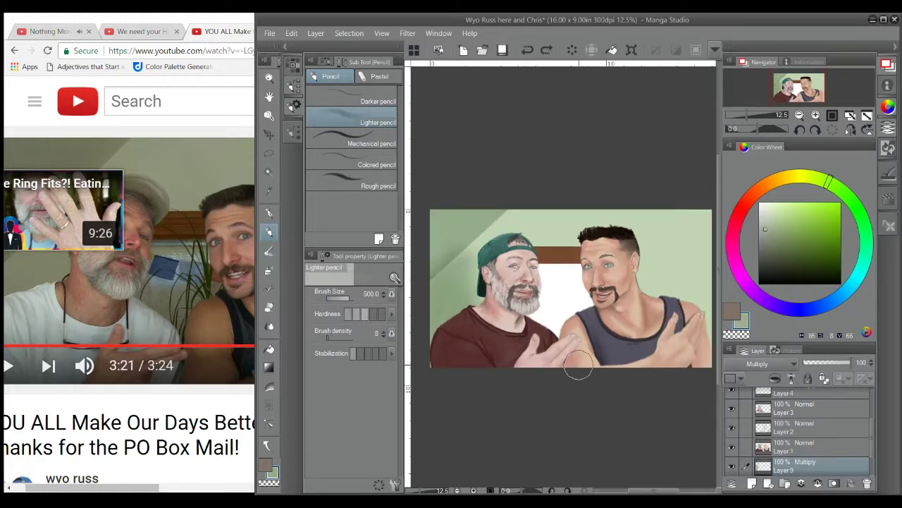
{"action": "left_click_drag", "start_coordinate": [550, 262], "coordinate": [576, 341]}
{"action": "mouse_move", "coordinate": [598, 192]}
{"action": "left_mouse_down"}
{"action": "mouse_move", "coordinate": [580, 192]}
{"action": "mouse_move", "coordinate": [598, 182]}
{"action": "left_mouse_up"}
{"action": "key", "text": "p"}
{"action": "left_click", "coordinate": [698, 266], "text": "alt"}
{"action": "left_click", "coordinate": [704, 261], "text": "ctrl+shift"}
{"action": "left_click", "coordinate": [704, 261], "text": "shift"}
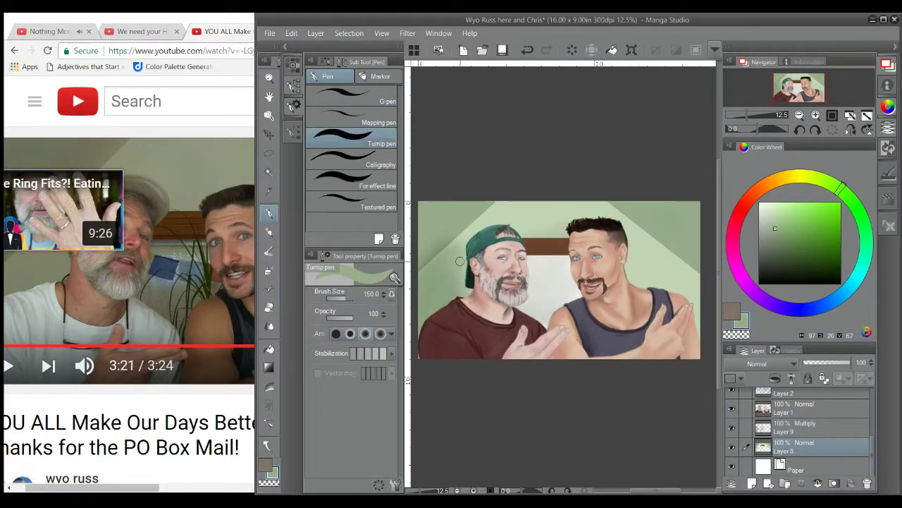
Step: Paint a dull blue prayer-flag patch between the two men
{"action": "left_click", "coordinate": [673, 267], "text": "ctrl+shift"}
{"action": "key", "text": "p"}
{"action": "left_click", "coordinate": [673, 266], "text": "alt"}
{"action": "left_click_drag", "start_coordinate": [449, 269], "coordinate": [457, 274]}
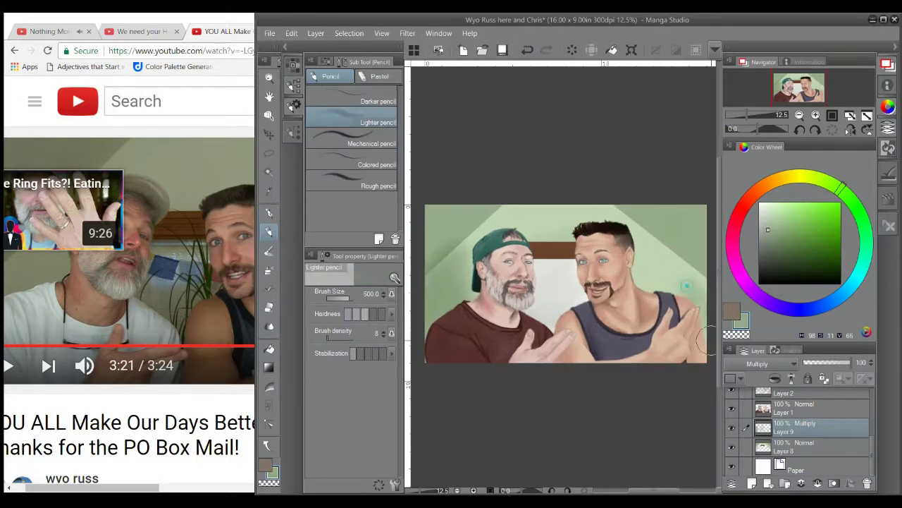
{"action": "scroll", "coordinate": [575, 297], "scroll_direction": "up", "scroll_amount": 4}
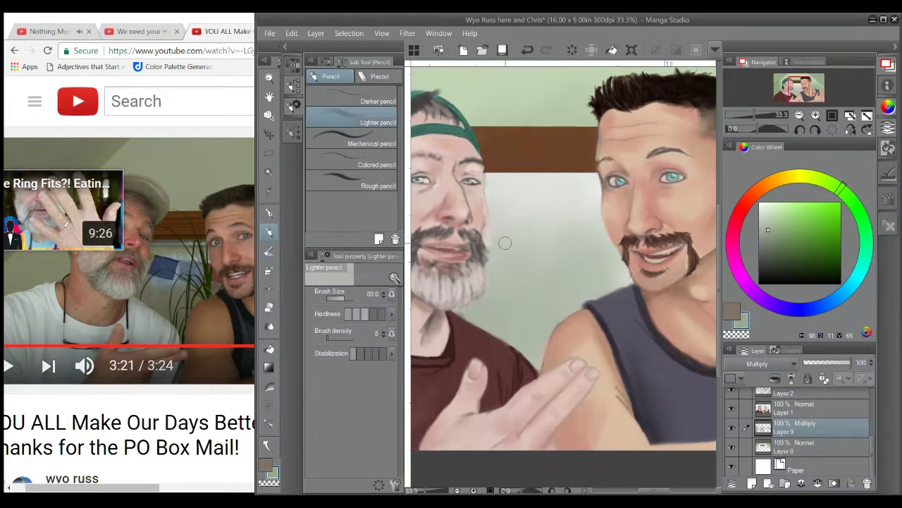
{"action": "left_click", "coordinate": [669, 217], "text": "alt"}
{"action": "left_click", "coordinate": [522, 212], "text": "ctrl+shift"}
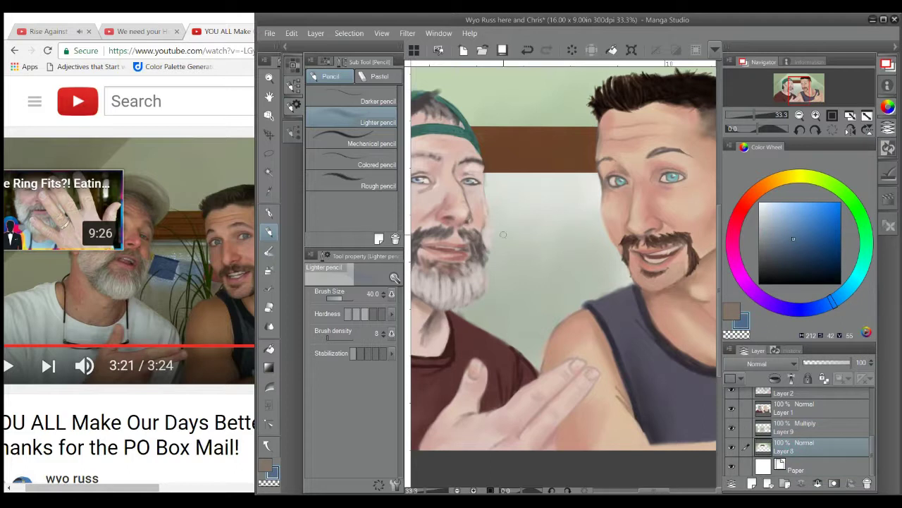
{"action": "mouse_move", "coordinate": [522, 212]}
{"action": "left_mouse_down"}
{"action": "mouse_move", "coordinate": [517, 251]}
{"action": "mouse_move", "coordinate": [508, 236]}
{"action": "mouse_move", "coordinate": [539, 233]}
{"action": "mouse_move", "coordinate": [534, 250]}
{"action": "mouse_move", "coordinate": [540, 227]}
{"action": "mouse_move", "coordinate": [521, 246]}
{"action": "mouse_move", "coordinate": [561, 229]}
{"action": "mouse_move", "coordinate": [590, 255]}
{"action": "mouse_move", "coordinate": [568, 240]}
{"action": "left_mouse_up"}
Step: Add a second flag in lighter blue-grey with a larger brush, sampling browns nearby
{"action": "left_click", "coordinate": [630, 267], "text": "alt"}
{"action": "key", "text": "bracketright"}
{"action": "key", "text": "bracketright"}
{"action": "key", "text": "bracketright"}
{"action": "left_click", "coordinate": [623, 183], "text": "alt"}
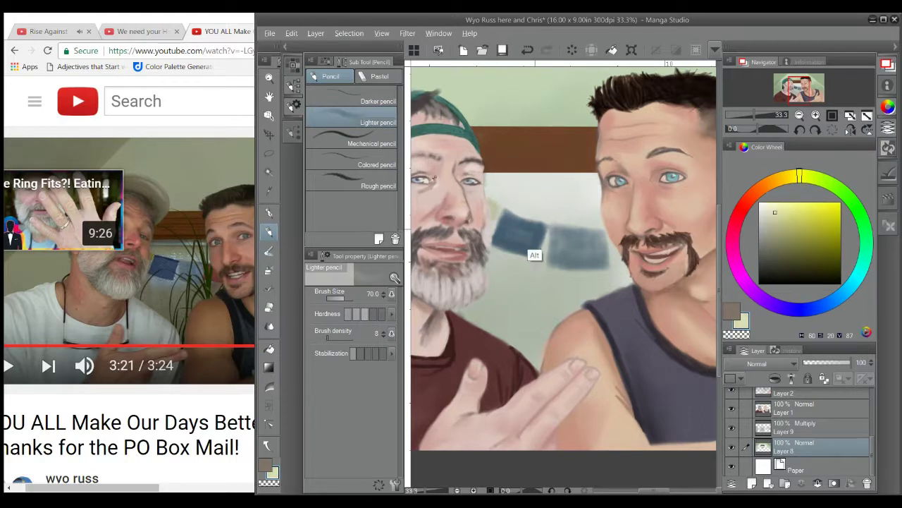
{"action": "left_click", "coordinate": [524, 252], "text": "alt"}
{"action": "left_click", "coordinate": [651, 198], "text": "alt"}
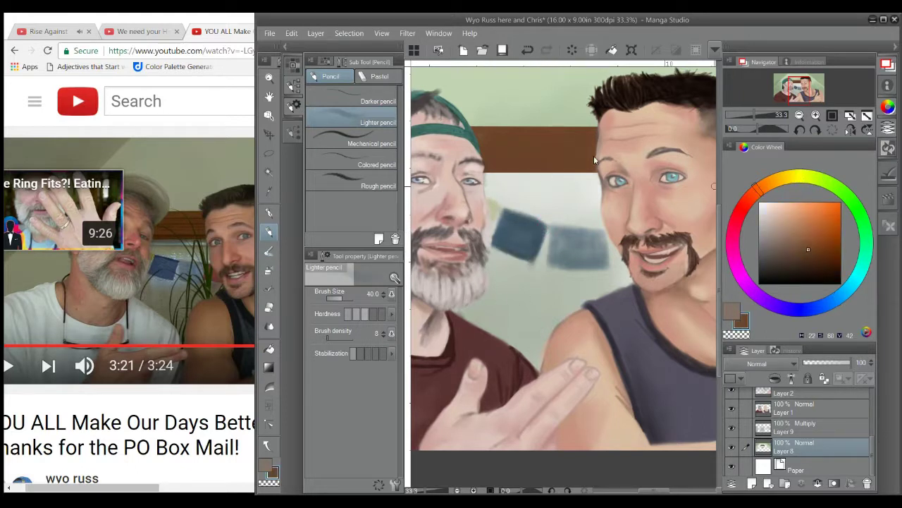
{"action": "key", "text": "bracketleft"}
{"action": "key", "text": "bracketleft"}
{"action": "key", "text": "bracketright"}
{"action": "left_click", "coordinate": [499, 131], "text": "alt"}
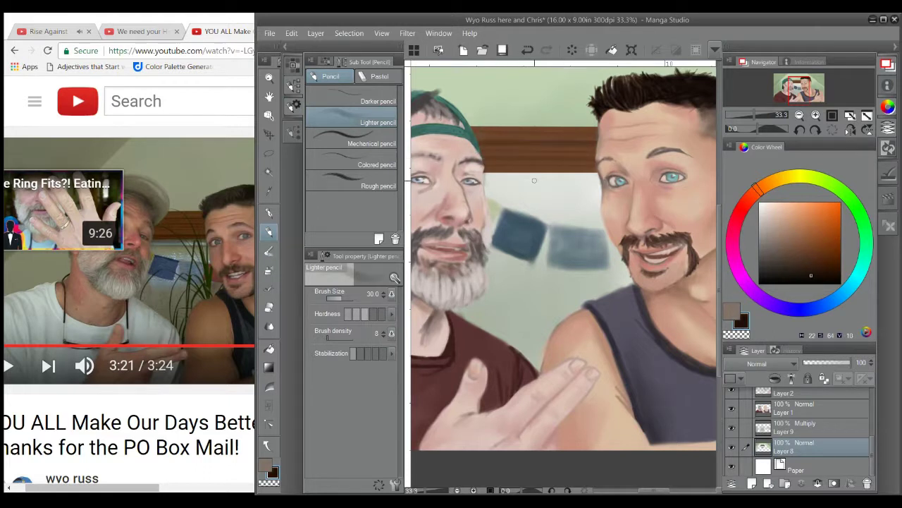
Step: Draw the first long curved dark green plant leaf with the inking pen
{"action": "mouse_move", "coordinate": [498, 140]}
{"action": "left_mouse_down"}
{"action": "mouse_move", "coordinate": [514, 267]}
{"action": "mouse_move", "coordinate": [494, 211]}
{"action": "mouse_move", "coordinate": [658, 337]}
{"action": "mouse_move", "coordinate": [495, 244]}
{"action": "mouse_move", "coordinate": [595, 280]}
{"action": "left_mouse_up"}
{"action": "left_click", "coordinate": [594, 280], "text": "alt"}
{"action": "key", "text": "bracketleft"}
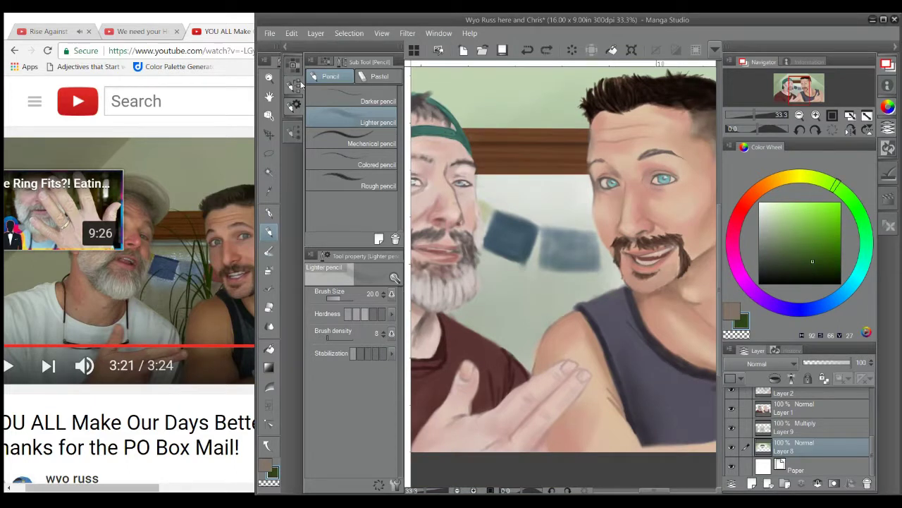
{"action": "key", "text": "p"}
{"action": "left_click_drag", "start_coordinate": [500, 146], "coordinate": [611, 292]}
Step: Draw more long dark green leaves with the Calligraphy pen, undoing one short stroke
{"action": "left_click_drag", "start_coordinate": [494, 310], "coordinate": [605, 285]}
{"action": "left_click_drag", "start_coordinate": [491, 292], "coordinate": [533, 352]}
{"action": "key", "text": "ctrl+z"}
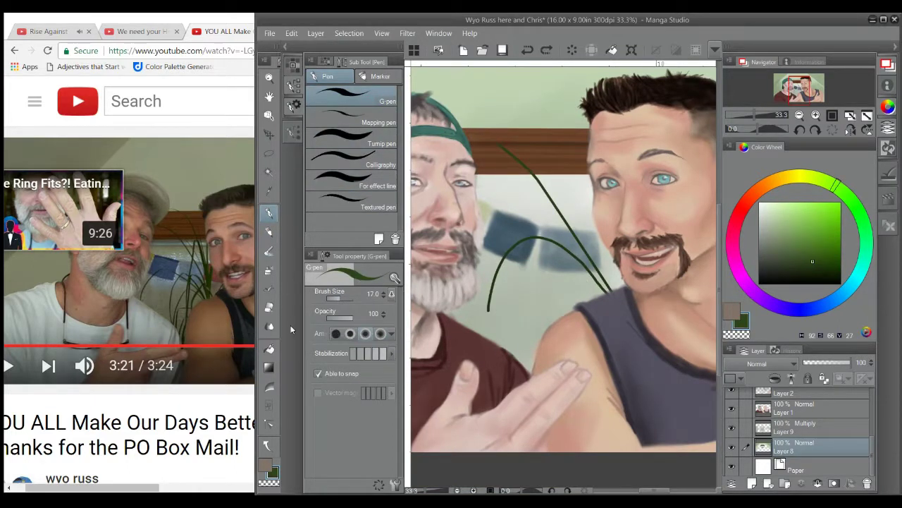
{"action": "left_click", "coordinate": [352, 185]}
{"action": "left_click", "coordinate": [353, 164]}
{"action": "left_click_drag", "start_coordinate": [523, 286], "coordinate": [599, 265]}
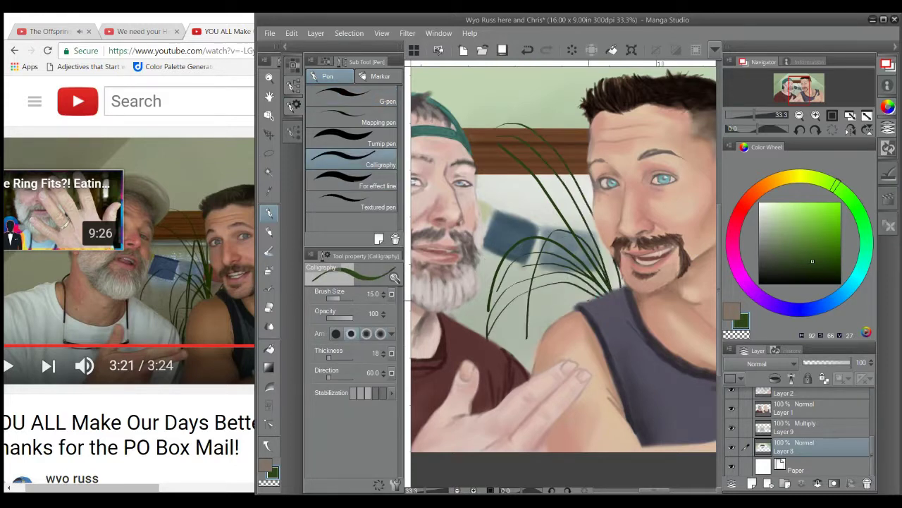
{"action": "key", "text": "p"}
{"action": "scroll", "coordinate": [534, 291], "scroll_direction": "up", "scroll_amount": 1}
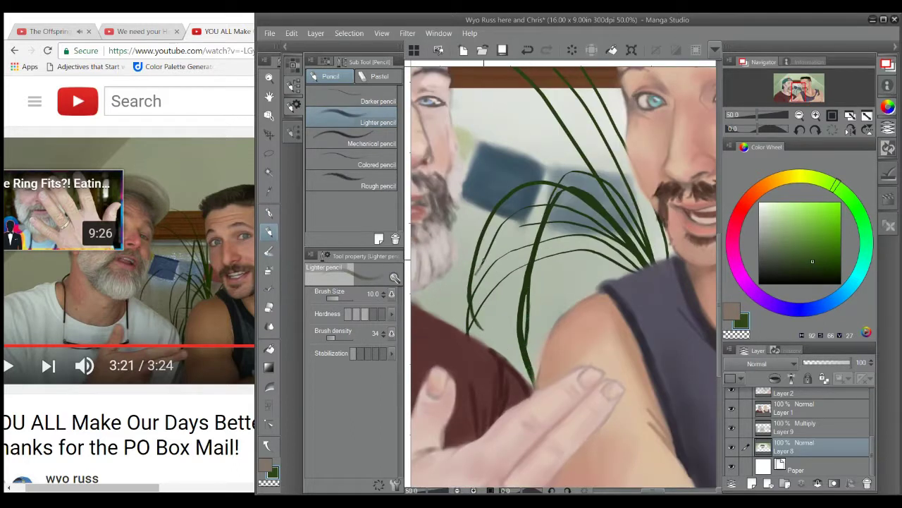
{"action": "scroll", "coordinate": [513, 239], "scroll_direction": "up", "scroll_amount": 5}
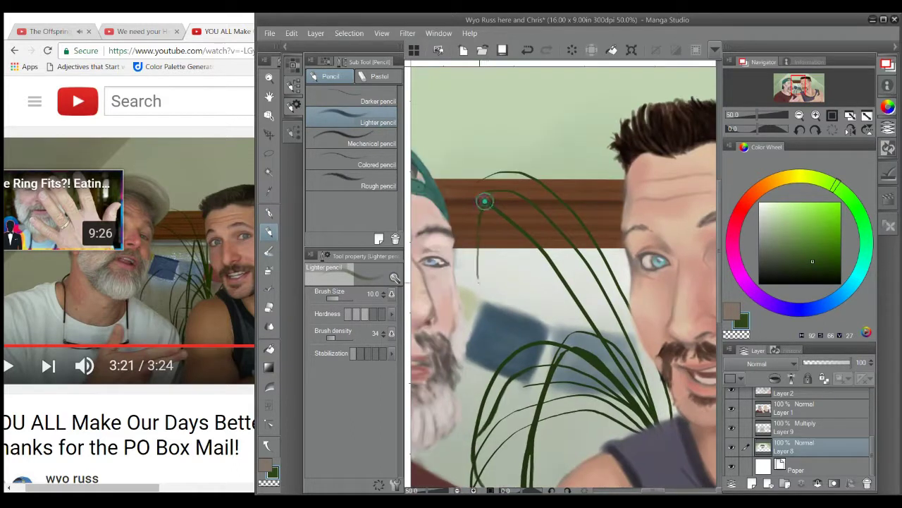
{"action": "scroll", "coordinate": [480, 229], "scroll_direction": "down", "scroll_amount": 4}
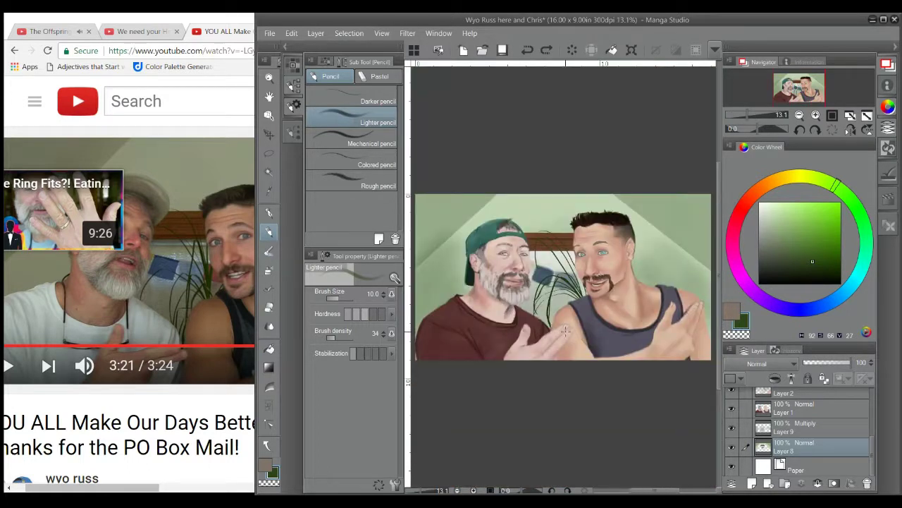
Step: Check the reference video, then bring Manga Studio back and maximize it
{"action": "left_click", "coordinate": [141, 31]}
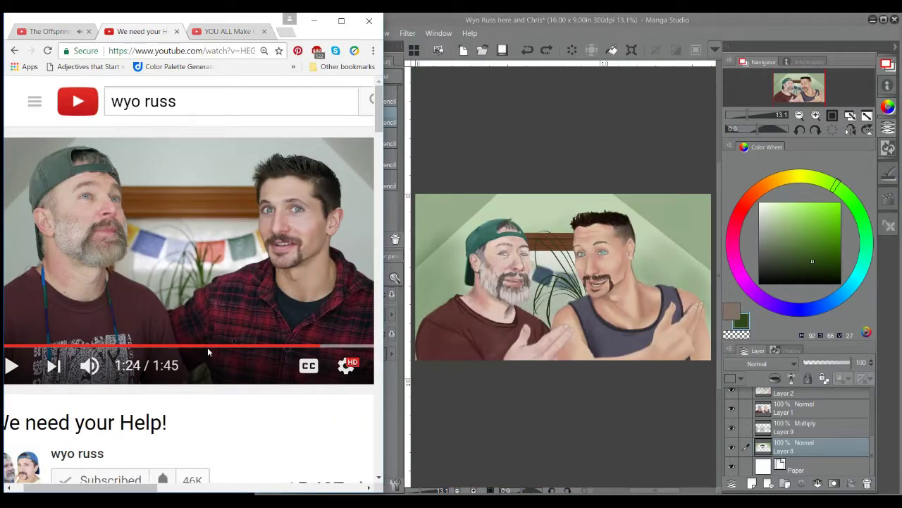
{"action": "left_click", "coordinate": [629, 354]}
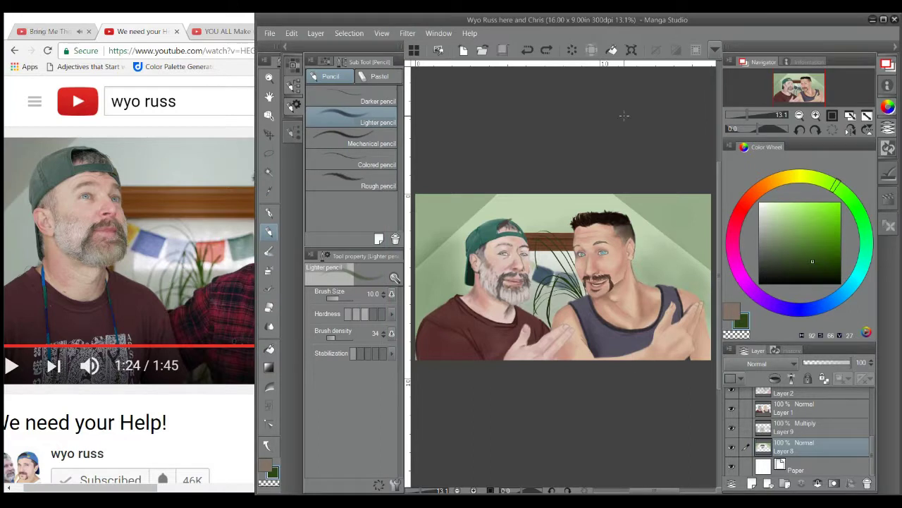
{"action": "left_click", "coordinate": [884, 20]}
{"action": "scroll", "coordinate": [482, 275], "scroll_direction": "up", "scroll_amount": 3}
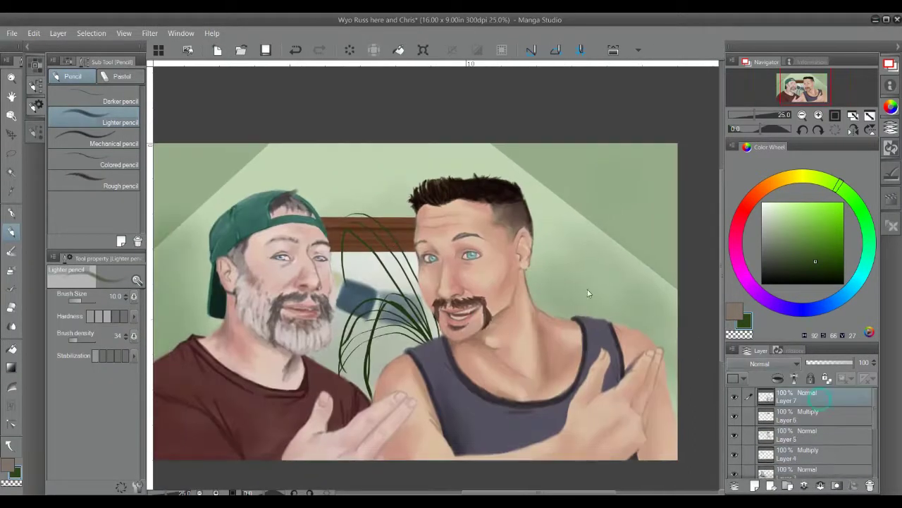
Step: Sample skin tones and paint and blend the bearded man's face
{"action": "left_click", "coordinate": [481, 275], "text": "alt"}
{"action": "scroll", "coordinate": [482, 275], "scroll_direction": "up", "scroll_amount": 1}
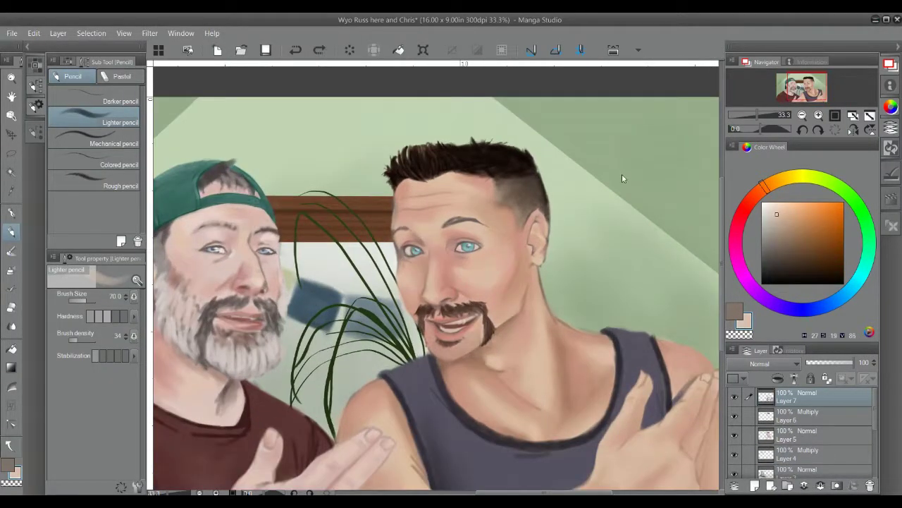
{"action": "scroll", "coordinate": [458, 281], "scroll_direction": "up", "scroll_amount": 1}
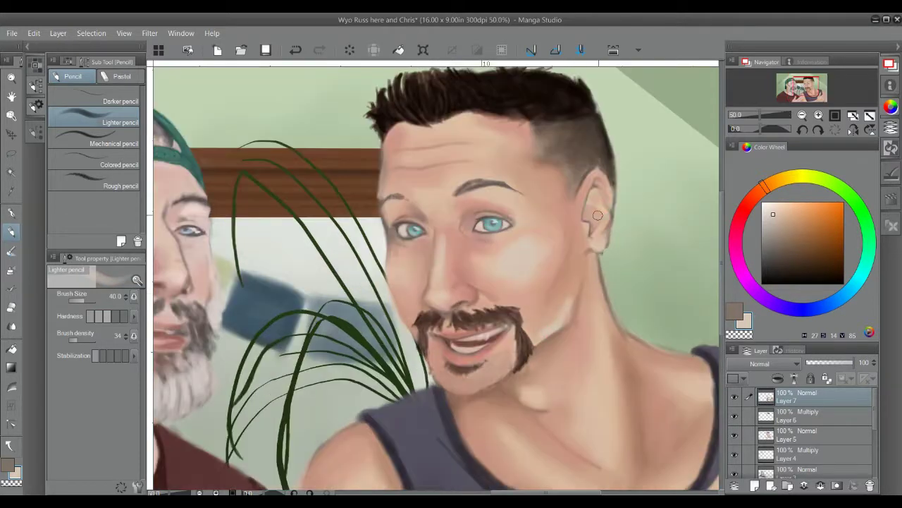
{"action": "key", "text": "j"}
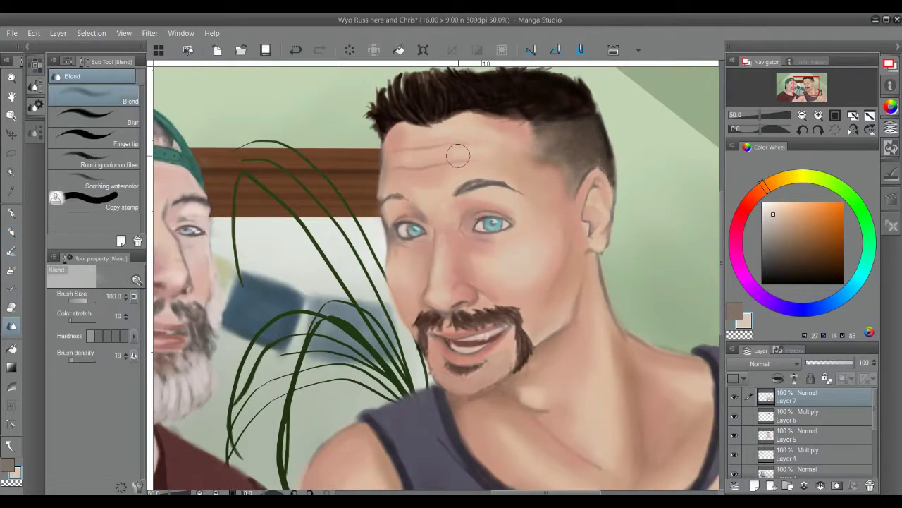
{"action": "scroll", "coordinate": [482, 239], "scroll_direction": "down", "scroll_amount": 1}
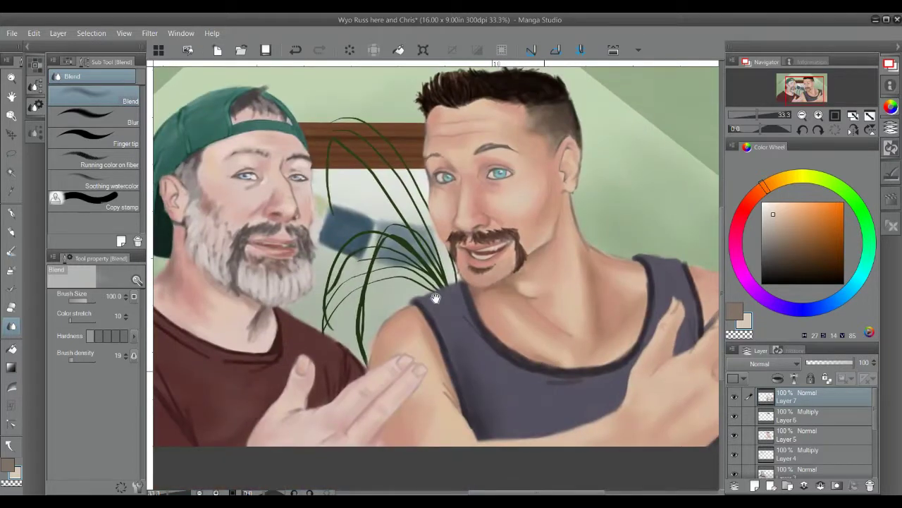
{"action": "left_click_drag", "start_coordinate": [549, 363], "coordinate": [524, 374]}
{"action": "scroll", "coordinate": [525, 374], "scroll_direction": "up", "scroll_amount": 1}
{"action": "left_click", "coordinate": [406, 223], "text": "alt"}
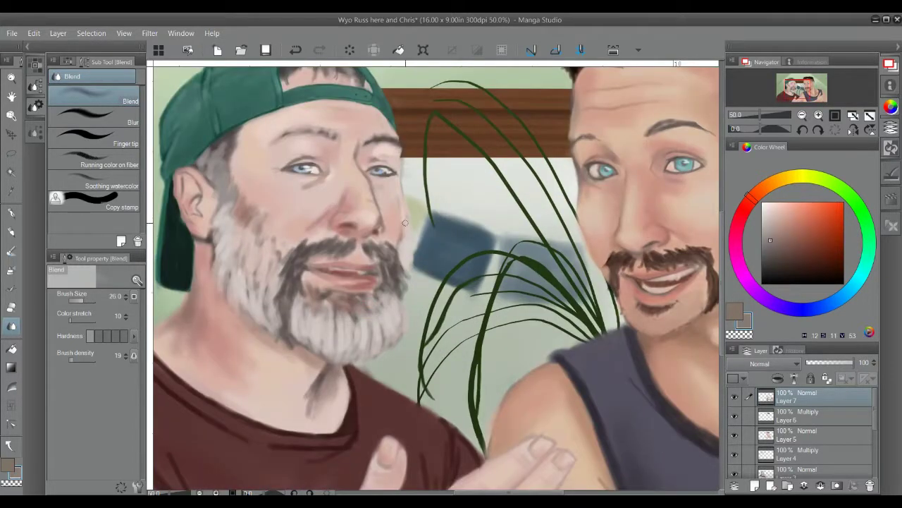
{"action": "key", "text": "p"}
{"action": "left_click", "coordinate": [406, 224], "text": "alt"}
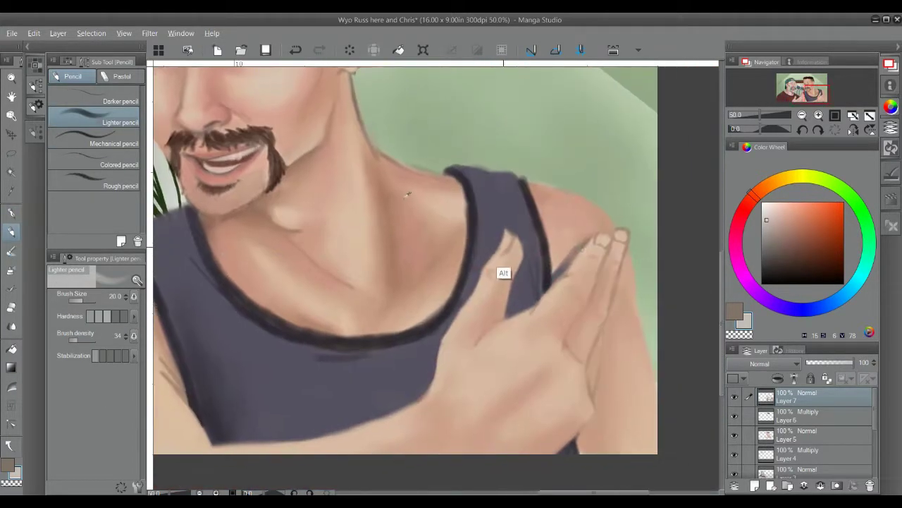
Step: Paint and blend the hand using light peach and darker fingertip skin tones
{"action": "left_click", "coordinate": [502, 268], "text": "alt"}
{"action": "left_click", "coordinate": [620, 240], "text": "alt"}
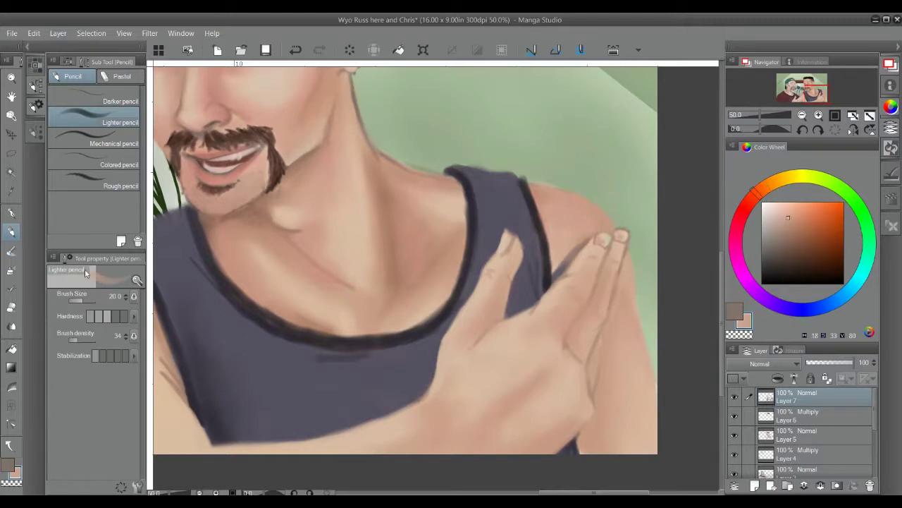
{"action": "left_click", "coordinate": [623, 237], "text": "alt"}
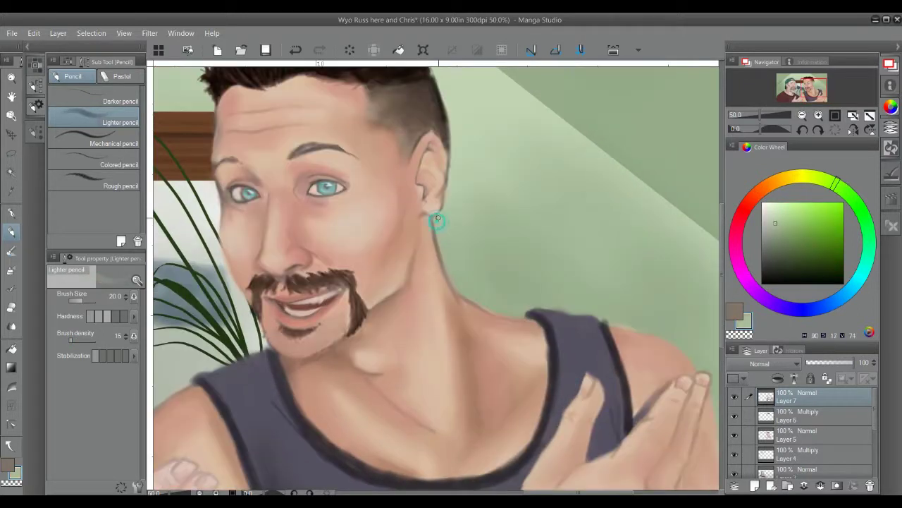
{"action": "key", "text": "j"}
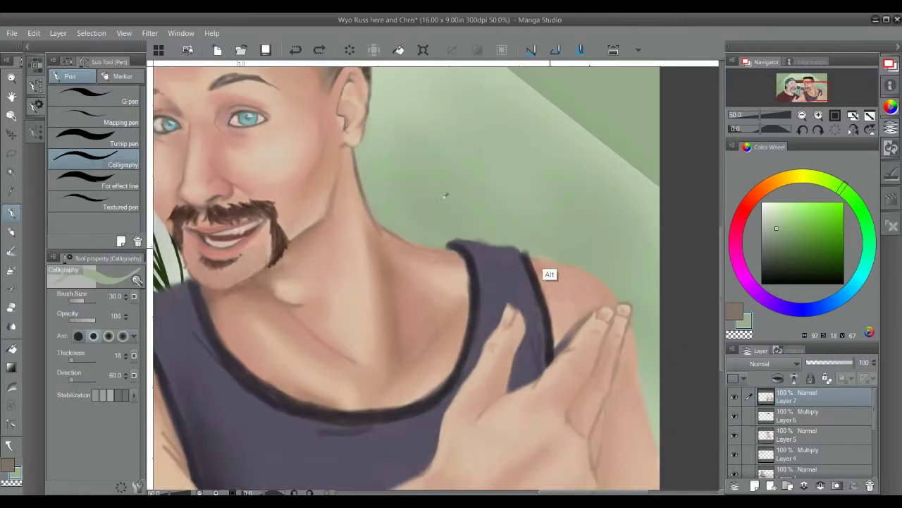
{"action": "key", "text": "p"}
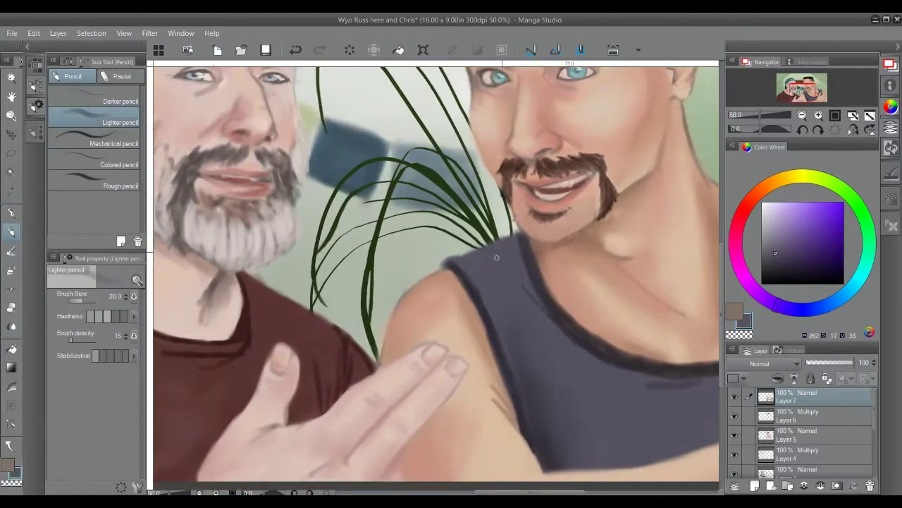
Step: Shade the maroon shirt and neck with sampled dark, reddish-brown and skin colours at density 24
{"action": "left_click", "coordinate": [508, 305], "text": "alt"}
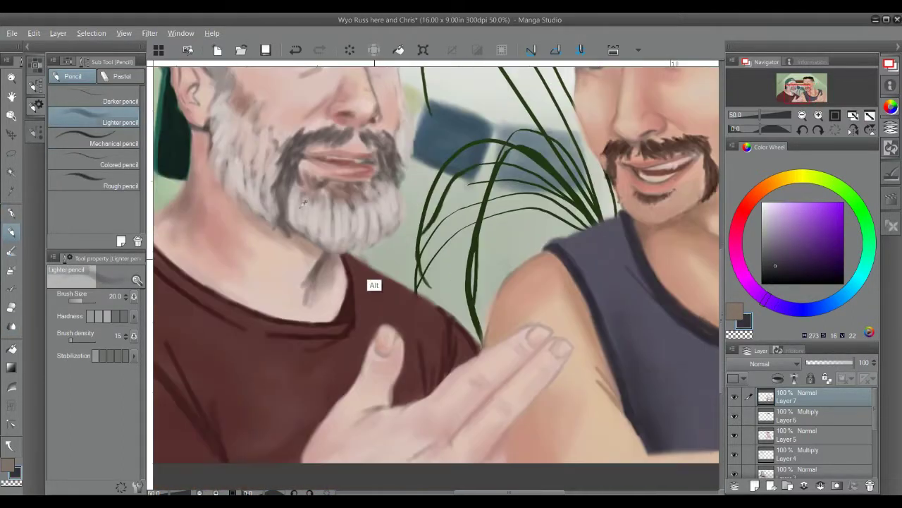
{"action": "left_click", "coordinate": [423, 302], "text": "alt"}
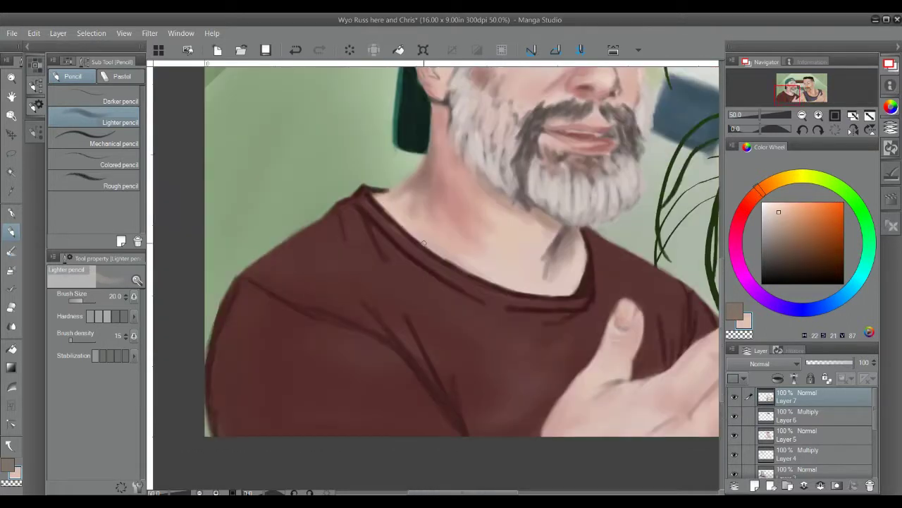
{"action": "left_click", "coordinate": [74, 338]}
{"action": "left_click", "coordinate": [459, 250], "text": "alt"}
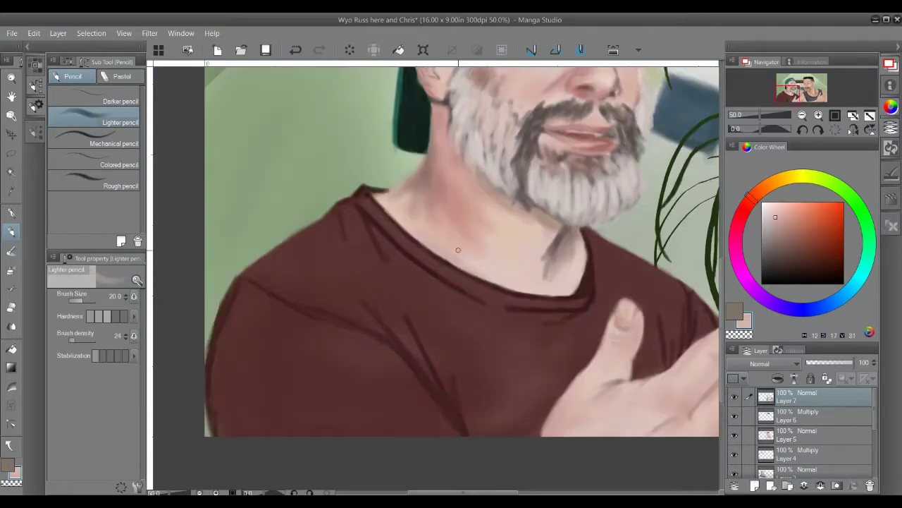
{"action": "left_click", "coordinate": [466, 282], "text": "alt"}
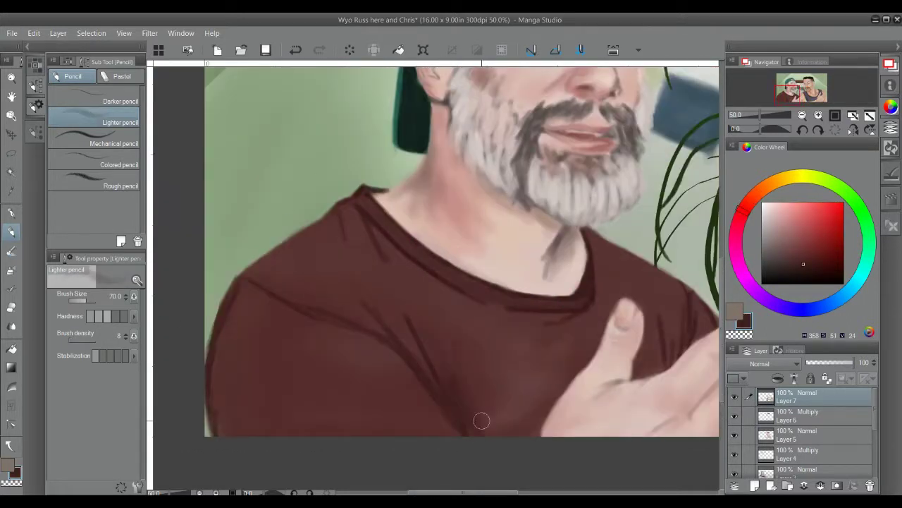
Step: Sample slate, reddish-brown and light pink tones, with brush size set to 15
{"action": "scroll", "coordinate": [498, 421], "scroll_direction": "down", "scroll_amount": 2}
{"action": "scroll", "coordinate": [369, 316], "scroll_direction": "up", "scroll_amount": 1}
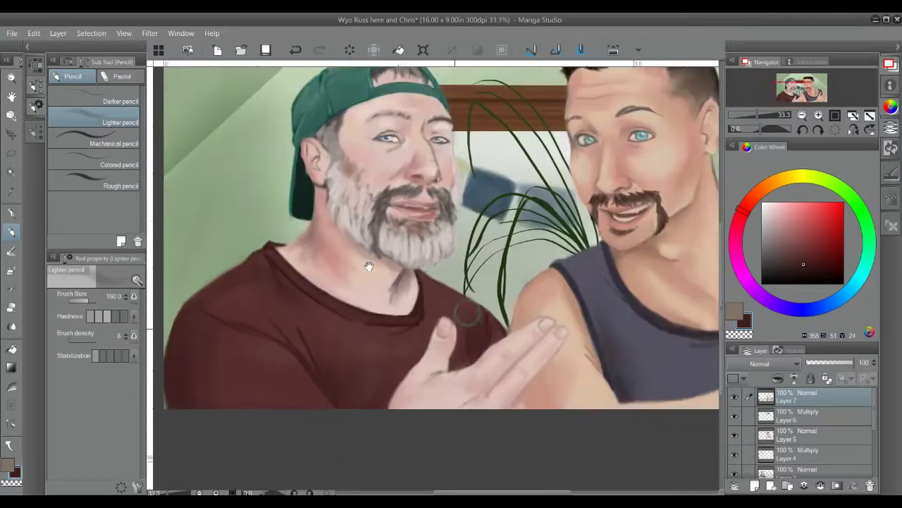
{"action": "left_click", "coordinate": [435, 286], "text": "alt"}
{"action": "scroll", "coordinate": [583, 391], "scroll_direction": "down", "scroll_amount": 1}
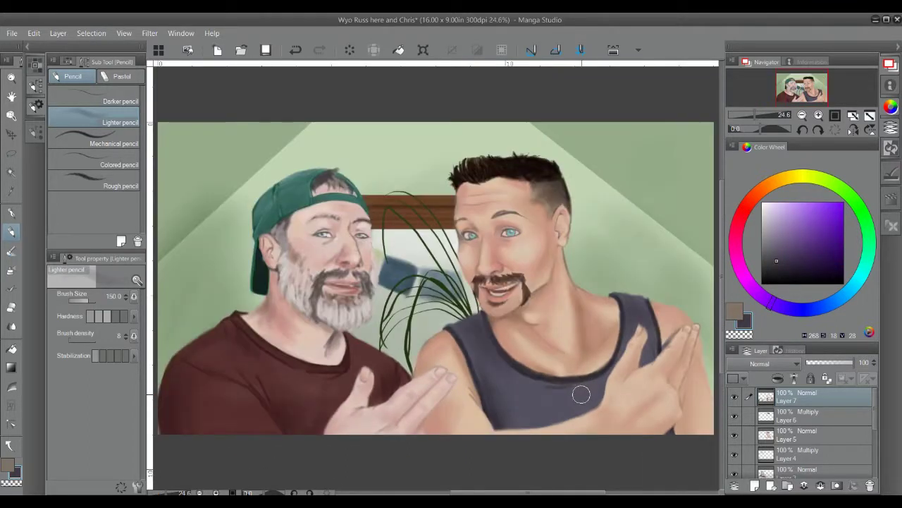
{"action": "scroll", "coordinate": [325, 232], "scroll_direction": "up", "scroll_amount": 3}
{"action": "left_click", "coordinate": [437, 210], "text": "alt"}
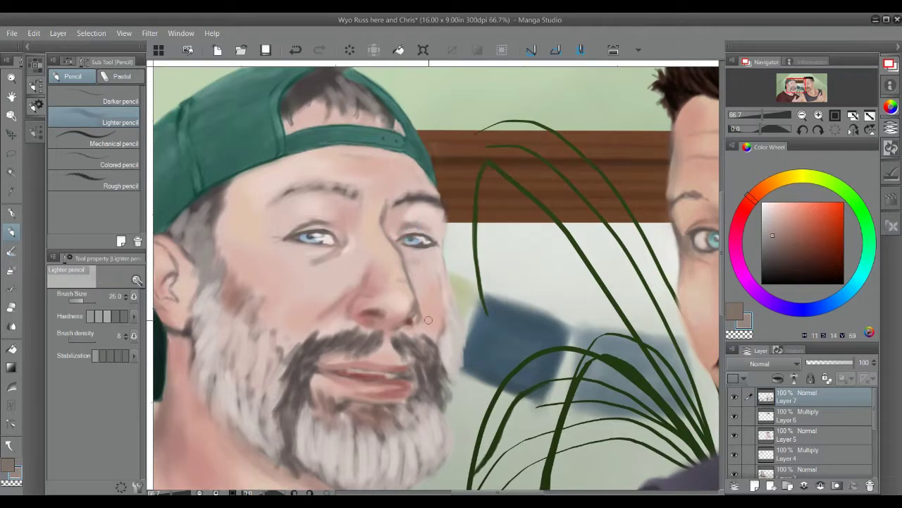
{"action": "left_click", "coordinate": [440, 270], "text": "alt"}
{"action": "left_click", "coordinate": [433, 211], "text": "alt"}
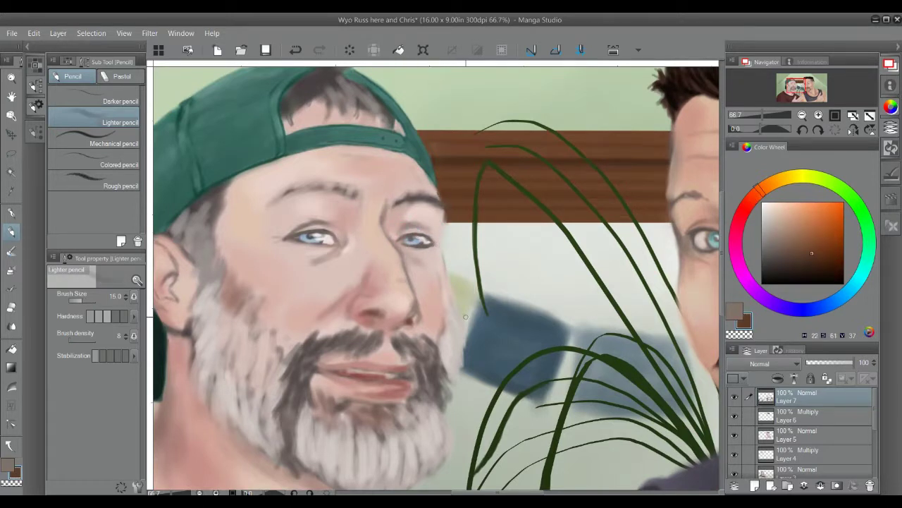
Step: Paint and blend the cheeks and skin beside the nose, then fit the painting in view
{"action": "scroll", "coordinate": [448, 240], "scroll_direction": "down", "scroll_amount": 1}
{"action": "left_click", "coordinate": [443, 203], "text": "alt"}
{"action": "left_click_drag", "start_coordinate": [431, 221], "coordinate": [472, 233]}
{"action": "scroll", "coordinate": [494, 270], "scroll_direction": "down", "scroll_amount": 1}
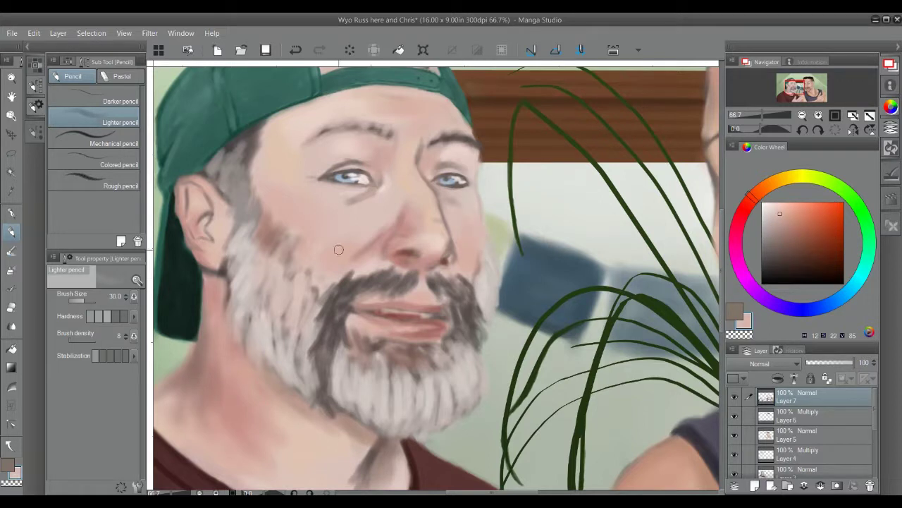
{"action": "key", "text": "j"}
{"action": "key", "text": "ctrl+0"}
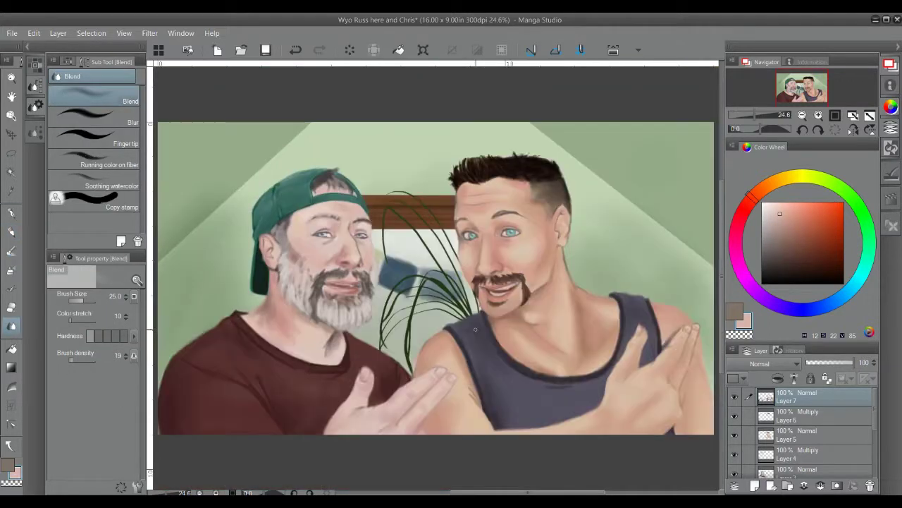
{"action": "key", "text": "p"}
{"action": "key", "text": "ctrl+plus"}
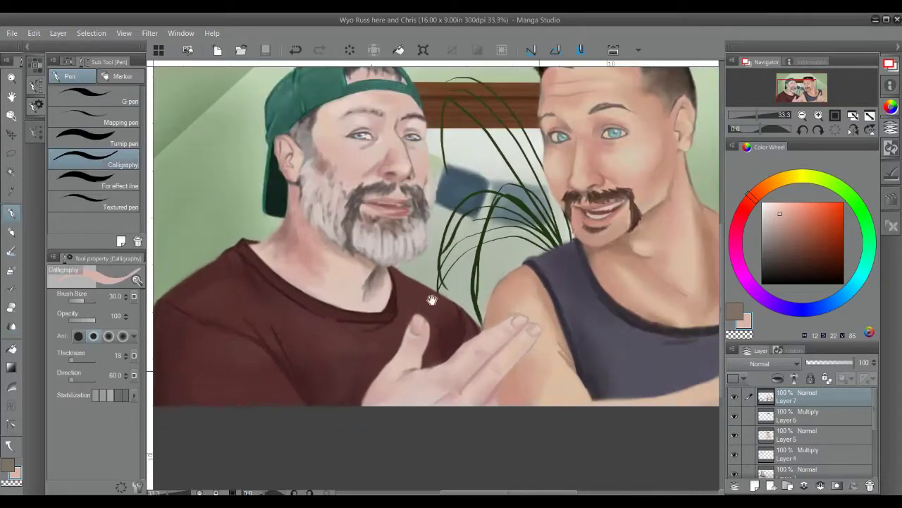
Step: Sign across the lower-left shirt and fade the signature layer to 25% opacity
{"action": "left_click_drag", "start_coordinate": [432, 300], "coordinate": [234, 319]}
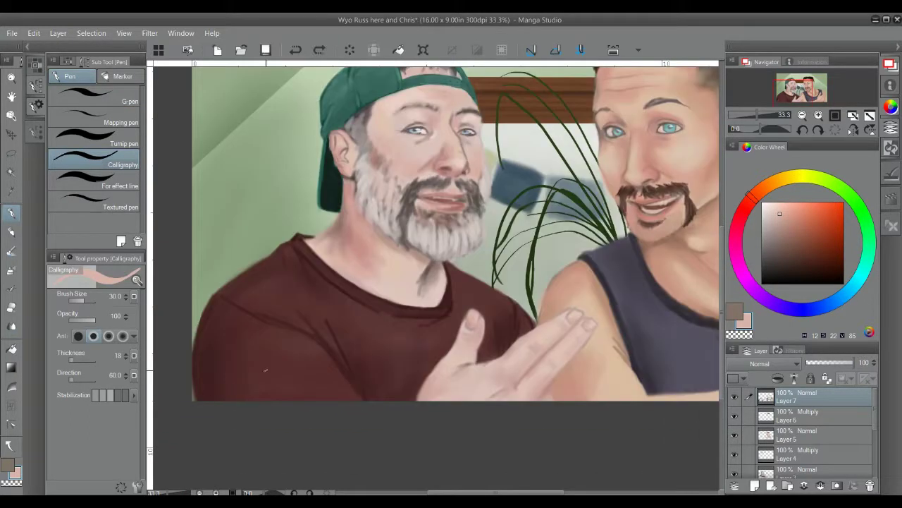
{"action": "mouse_move", "coordinate": [218, 374]}
{"action": "left_mouse_down"}
{"action": "mouse_move", "coordinate": [232, 382]}
{"action": "mouse_move", "coordinate": [272, 367]}
{"action": "left_mouse_up"}
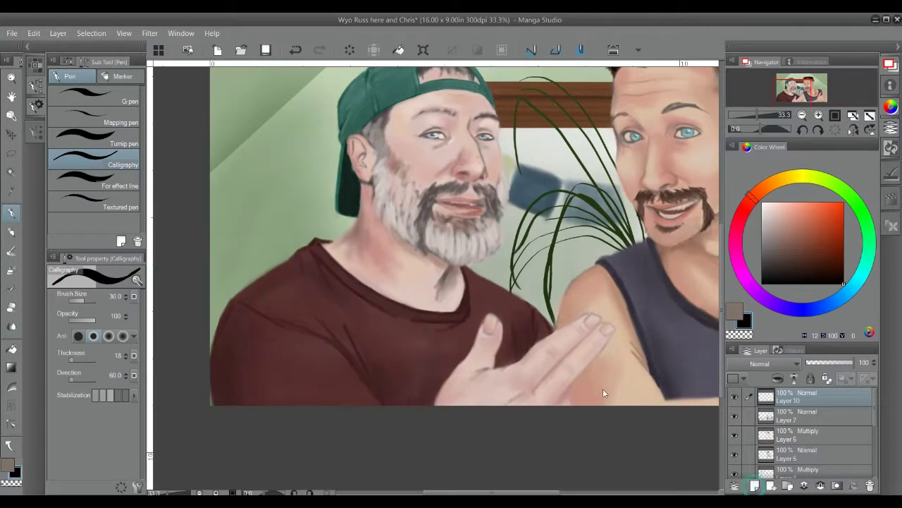
{"action": "mouse_move", "coordinate": [222, 381]}
{"action": "left_mouse_down"}
{"action": "mouse_move", "coordinate": [313, 349]}
{"action": "mouse_move", "coordinate": [344, 356]}
{"action": "left_mouse_up"}
{"action": "left_click", "coordinate": [816, 361]}
Step: Shrink and reposition the signature in the lower-left corner, then lower it to 17% opacity
{"action": "key", "text": "k"}
{"action": "key", "text": "ctrl+t"}
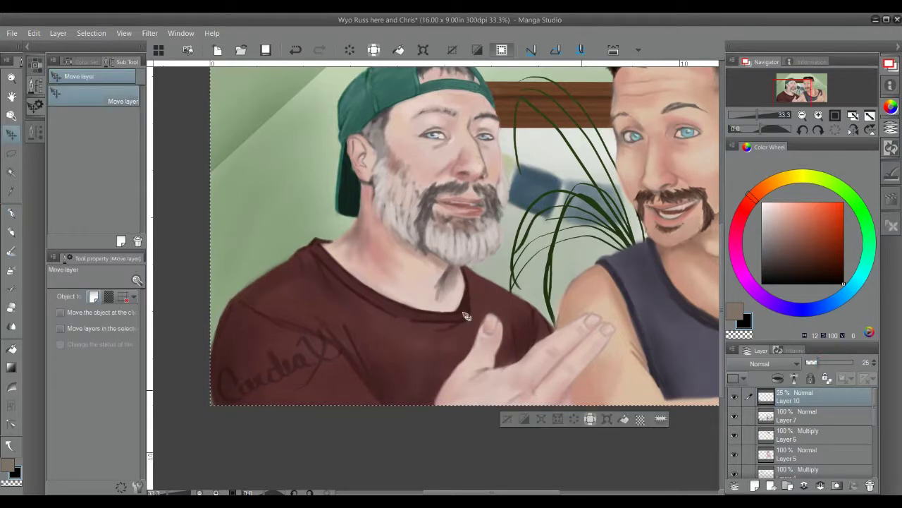
{"action": "left_click_drag", "start_coordinate": [210, 405], "coordinate": [294, 364]}
{"action": "left_click_drag", "start_coordinate": [324, 253], "coordinate": [451, 267]}
{"action": "key", "text": "Return"}
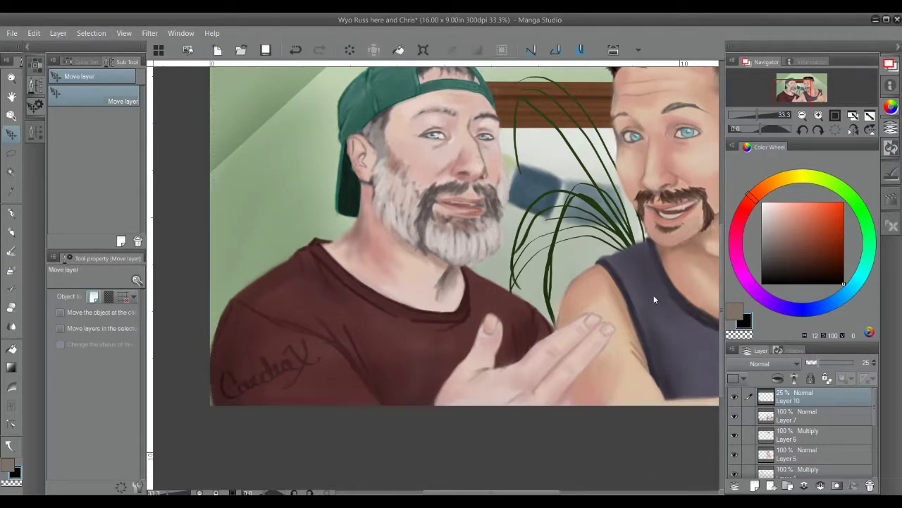
{"action": "left_click_drag", "start_coordinate": [816, 362], "coordinate": [811, 362]}
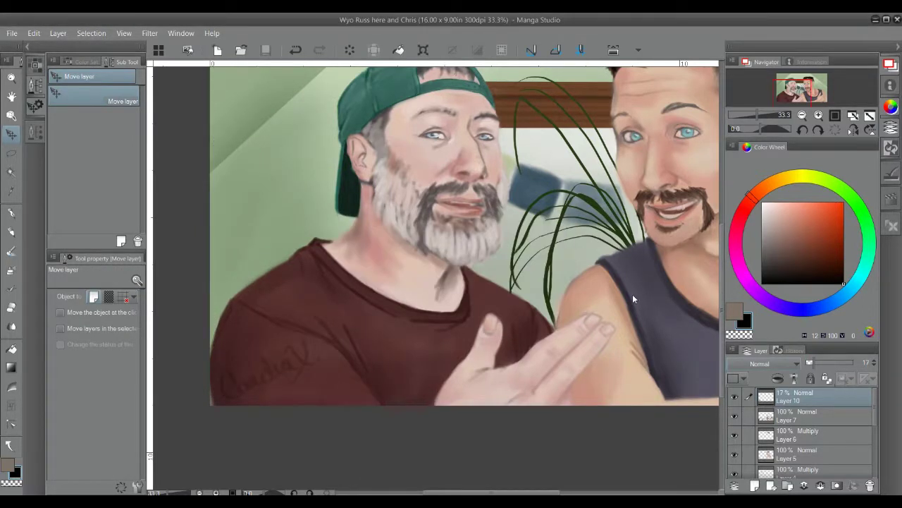
{"action": "scroll", "coordinate": [632, 294], "scroll_direction": "up", "scroll_amount": 1}
{"action": "left_click_drag", "start_coordinate": [564, 252], "coordinate": [412, 336]}
Step: Sample a brownish skin tone on the tank-top man's face and save the painting
{"action": "key", "text": "p"}
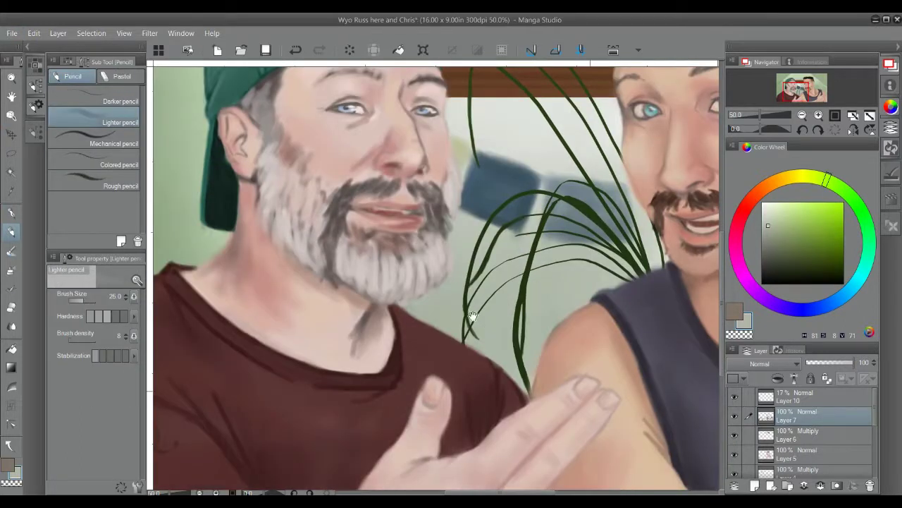
{"action": "left_click_drag", "start_coordinate": [542, 340], "coordinate": [235, 399]}
{"action": "left_click", "coordinate": [522, 278], "text": "alt"}
{"action": "left_click_drag", "start_coordinate": [486, 215], "coordinate": [551, 251]}
{"action": "key", "text": "ctrl+s"}
Step: Lighten the skin under the tank-top man's eye with pink tones, save, and fit the view
{"action": "scroll", "coordinate": [363, 185], "scroll_direction": "up", "scroll_amount": 2}
{"action": "left_click", "coordinate": [363, 252], "text": "alt"}
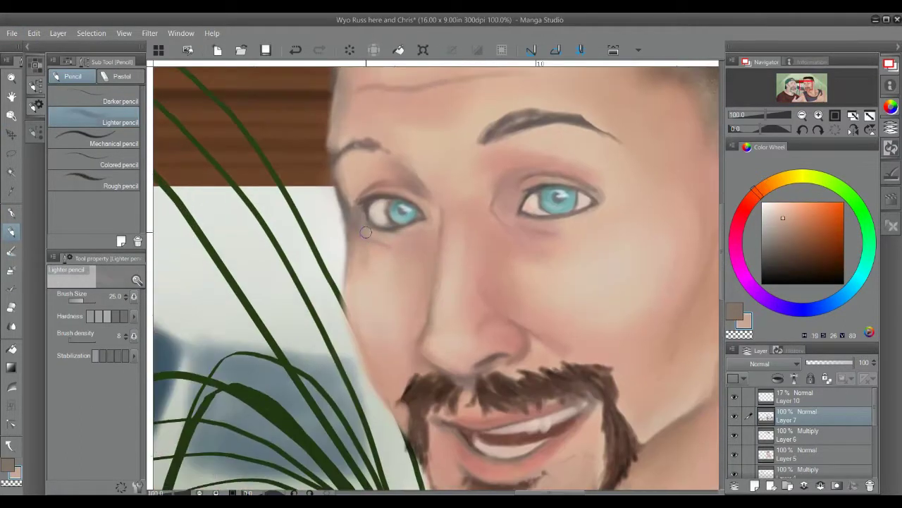
{"action": "mouse_move", "coordinate": [356, 240]}
{"action": "left_mouse_down"}
{"action": "mouse_move", "coordinate": [355, 308]}
{"action": "mouse_move", "coordinate": [405, 271]}
{"action": "left_mouse_up"}
{"action": "key", "text": "bracketleft"}
{"action": "left_click", "coordinate": [380, 227], "text": "alt"}
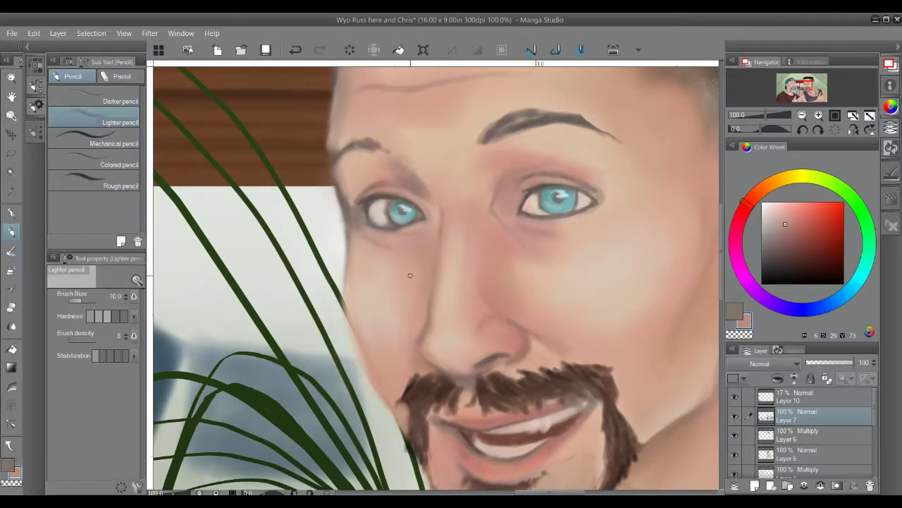
{"action": "left_click", "coordinate": [366, 266], "text": "alt"}
{"action": "key", "text": "ctrl+s"}
{"action": "key", "text": "ctrl+0"}
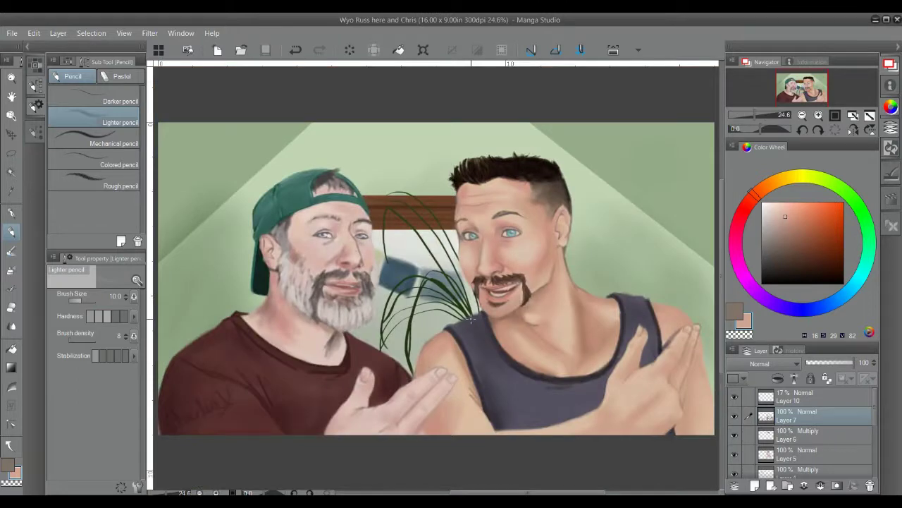